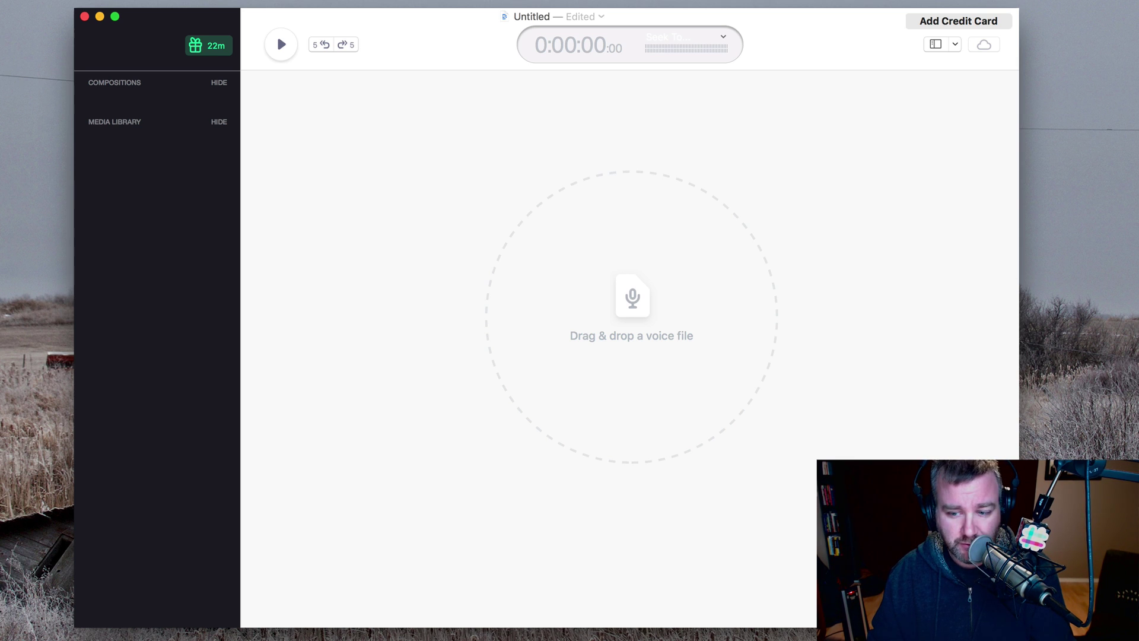
- Import the voice file dailyish-226.mp3 for transcription and title the resulting composition "Daily(ish) 226"
{"action": "left_click_drag", "start_coordinate": [745, 331], "coordinate": [636, 301]}
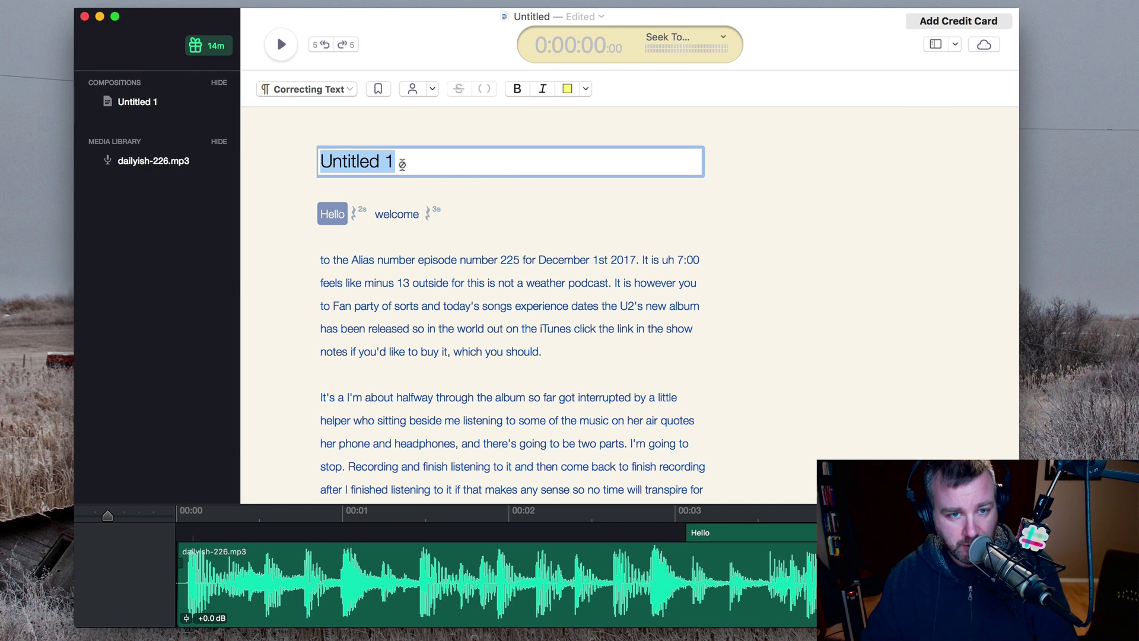
{"action": "left_click", "coordinate": [387, 160]}
{"action": "triple_click", "coordinate": [379, 161]}
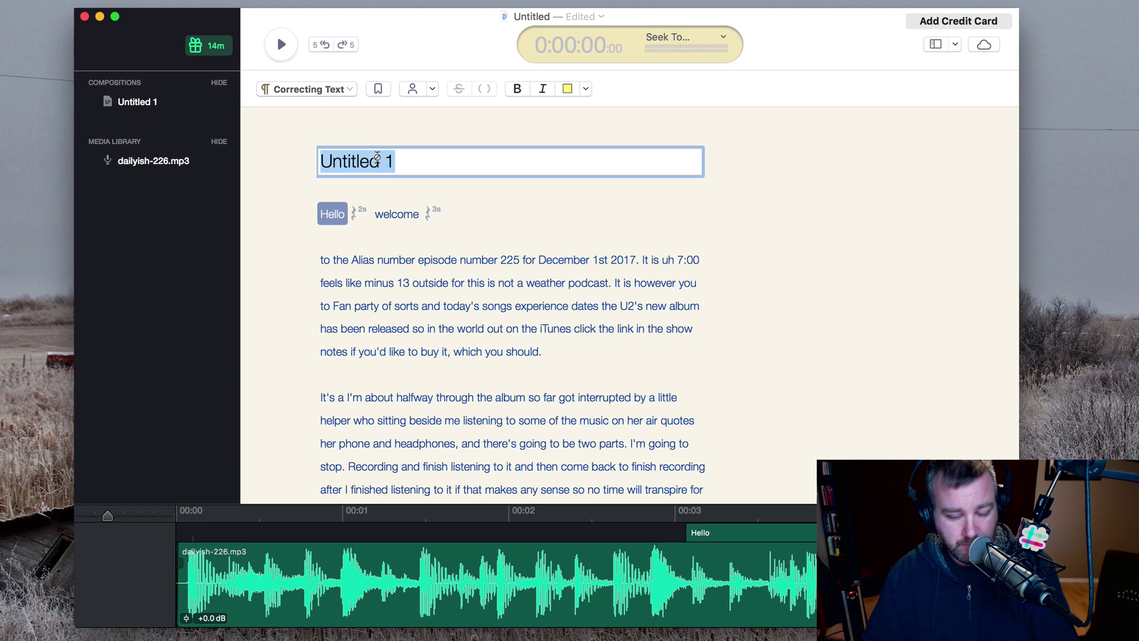
{"action": "type", "text": "Daily(ish) 226"}
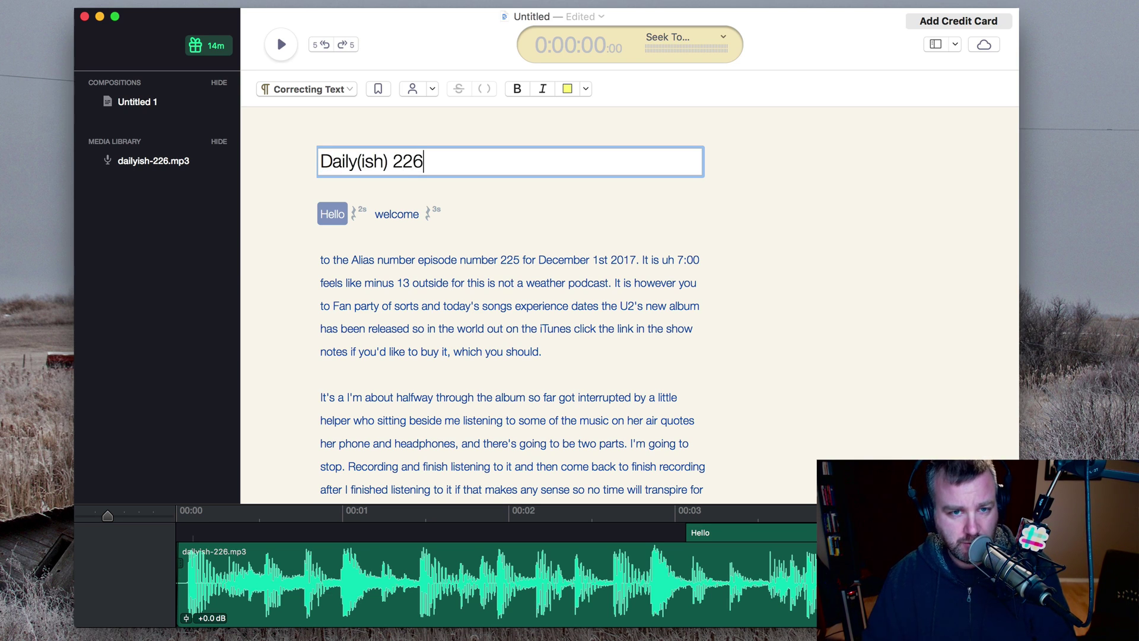
{"action": "key", "text": "Return"}
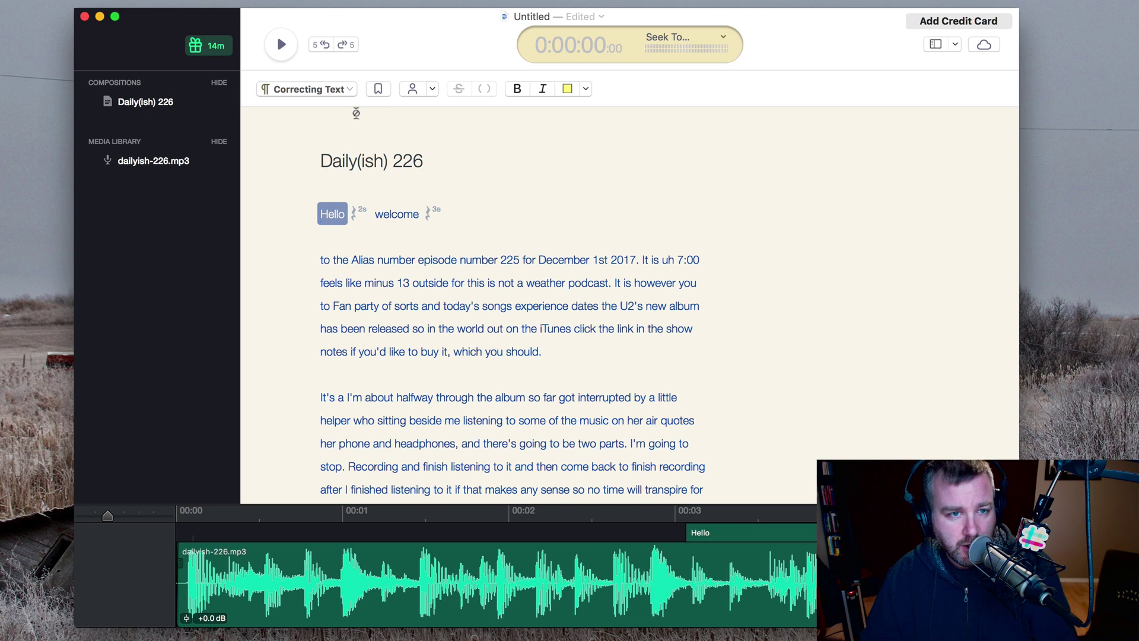
- Check the available editing modes, staying with Correct Text, and look over the speaker label options
{"action": "left_click", "coordinate": [350, 91]}
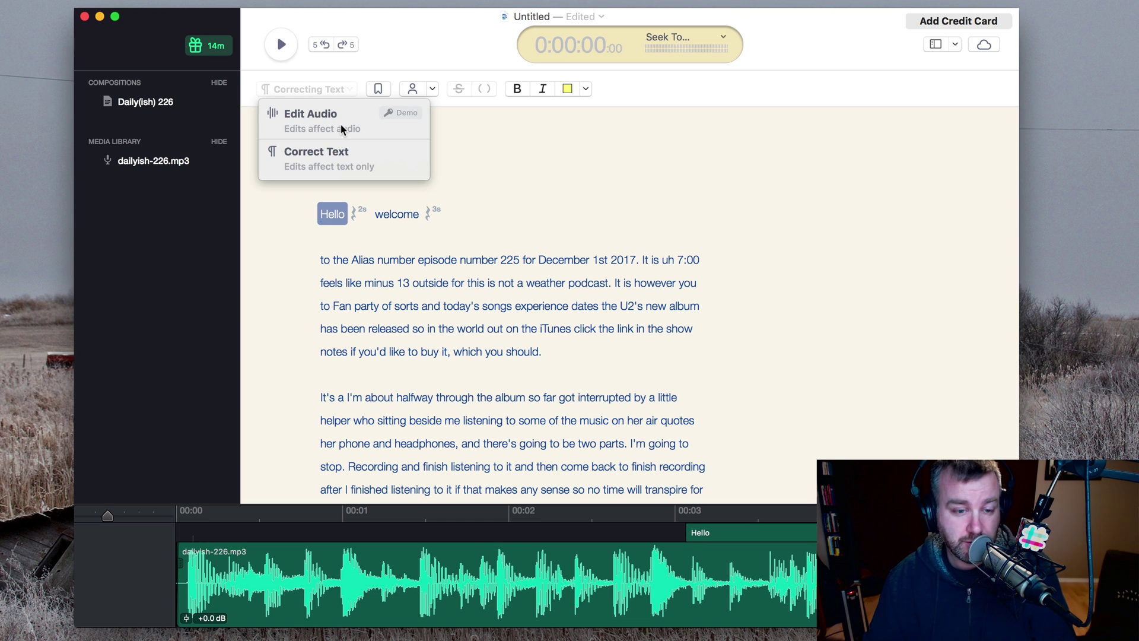
{"action": "left_click", "coordinate": [350, 164]}
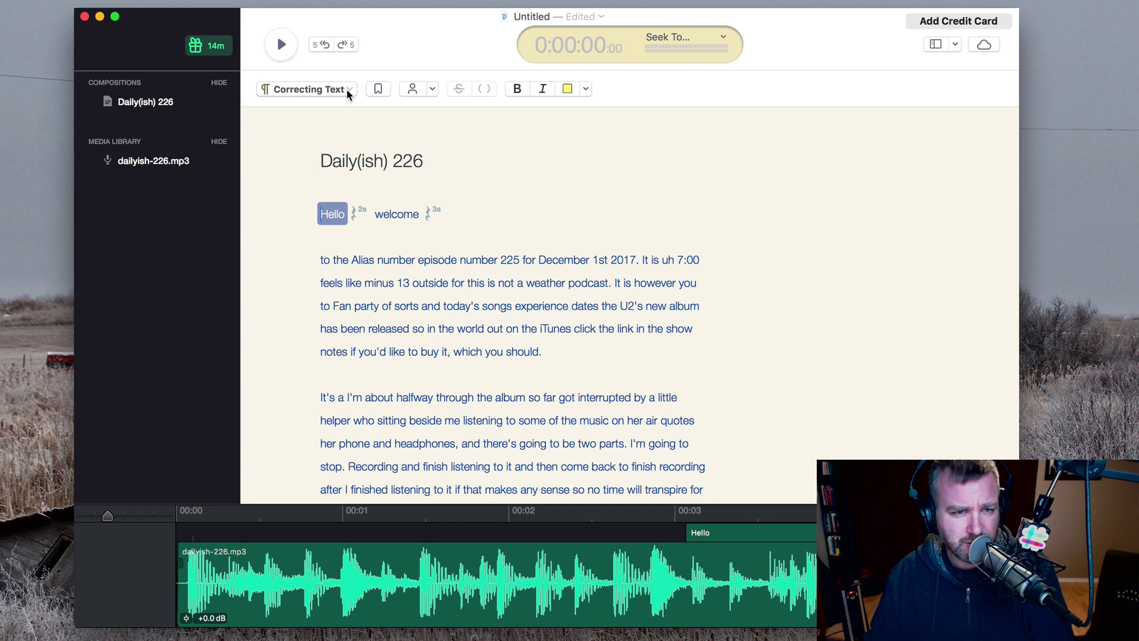
{"action": "left_click", "coordinate": [433, 90]}
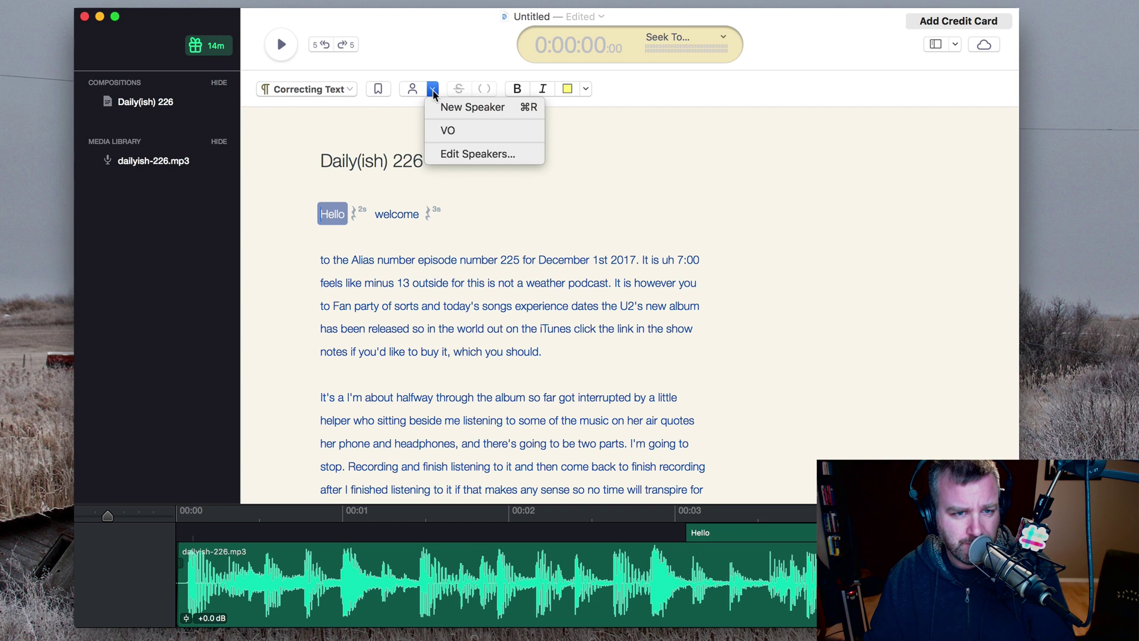
{"action": "left_click", "coordinate": [433, 90]}
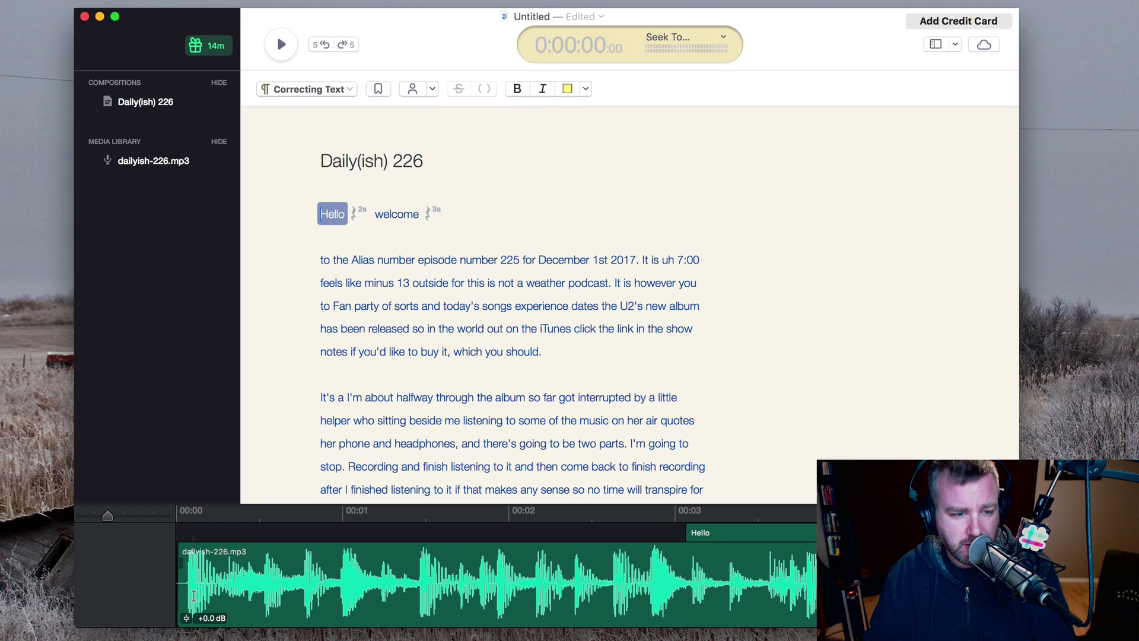
- Skim the start of the transcript and play the recording's opening seconds
{"action": "scroll", "coordinate": [460, 358], "scroll_direction": "down", "scroll_amount": 10}
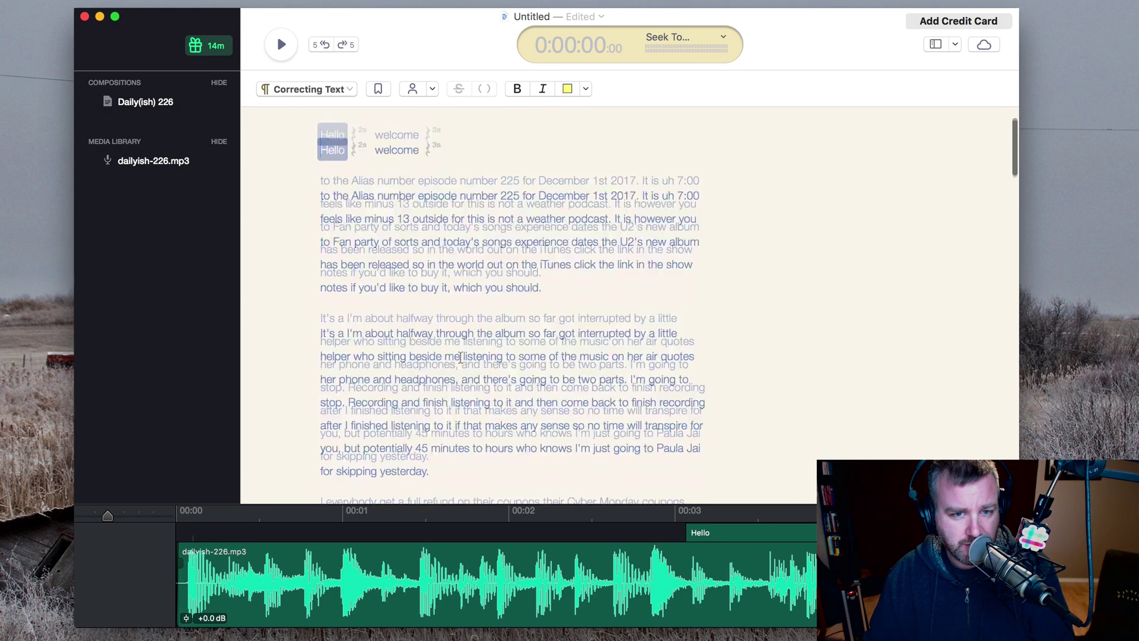
{"action": "scroll", "coordinate": [513, 333], "scroll_direction": "up", "scroll_amount": 10}
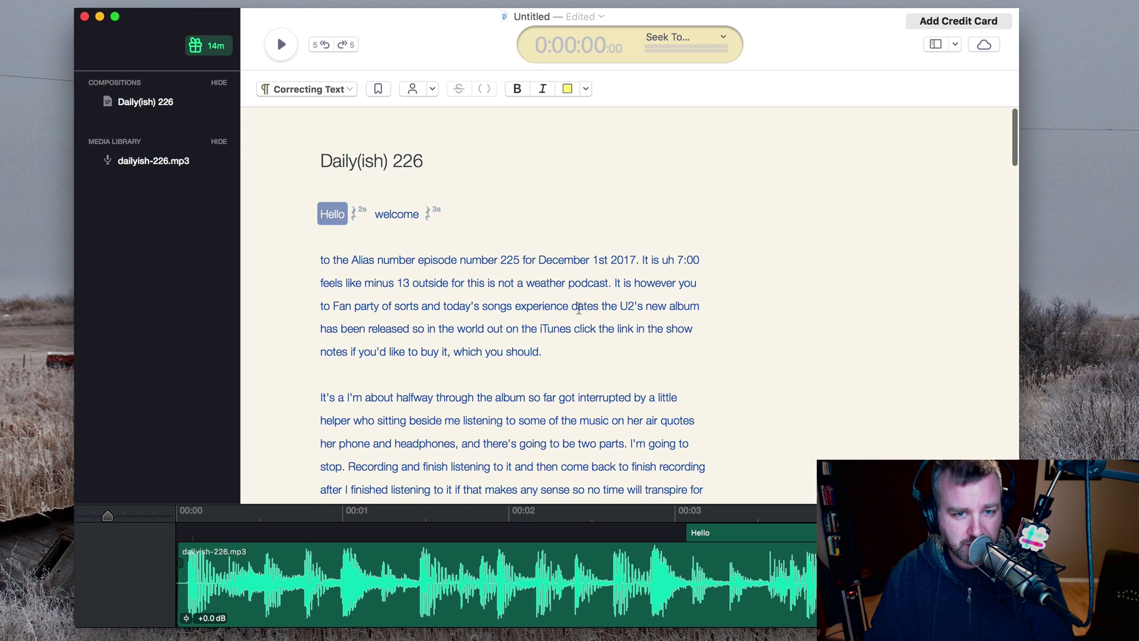
{"action": "scroll", "coordinate": [583, 362], "scroll_direction": "down", "scroll_amount": 2}
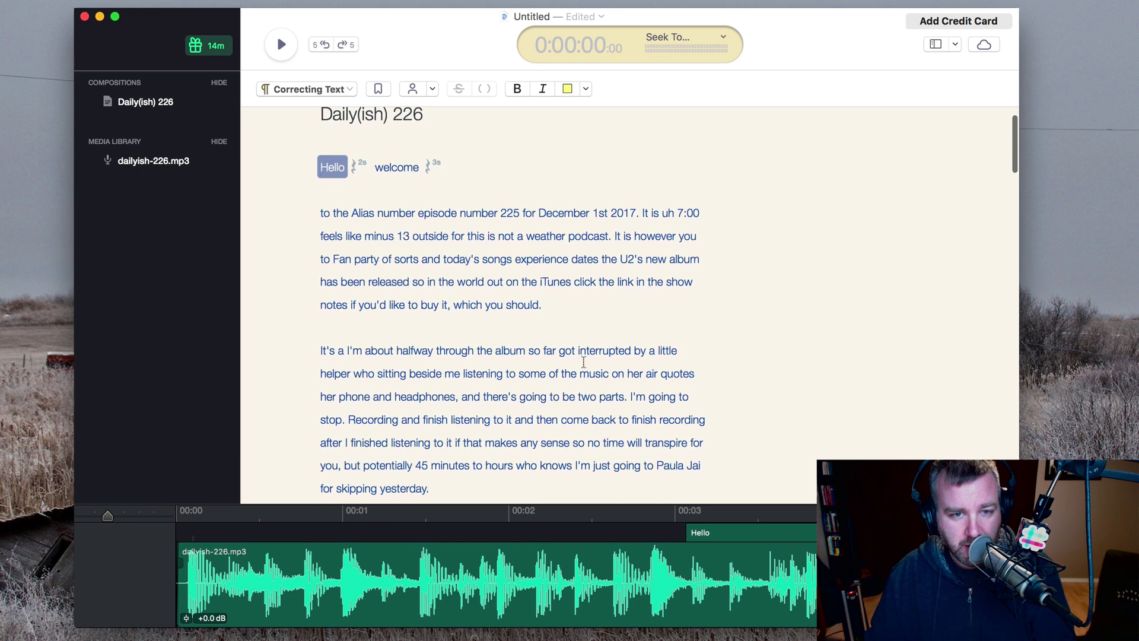
{"action": "scroll", "coordinate": [625, 348], "scroll_direction": "up", "scroll_amount": 2}
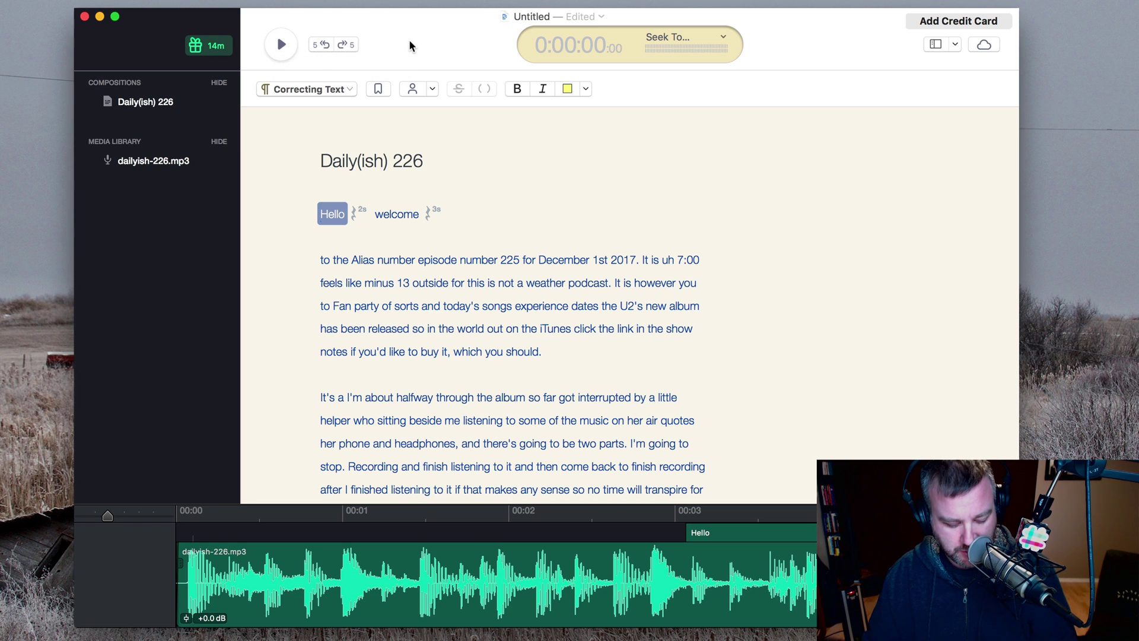
{"action": "key", "text": "alt+space"}
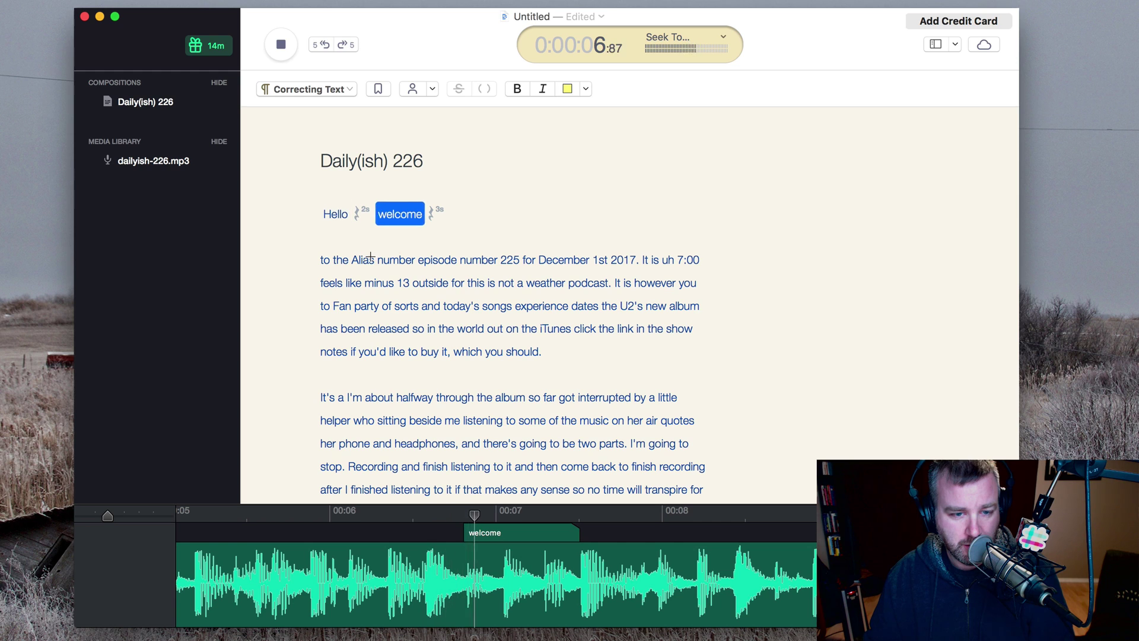
{"action": "key", "text": "alt+space"}
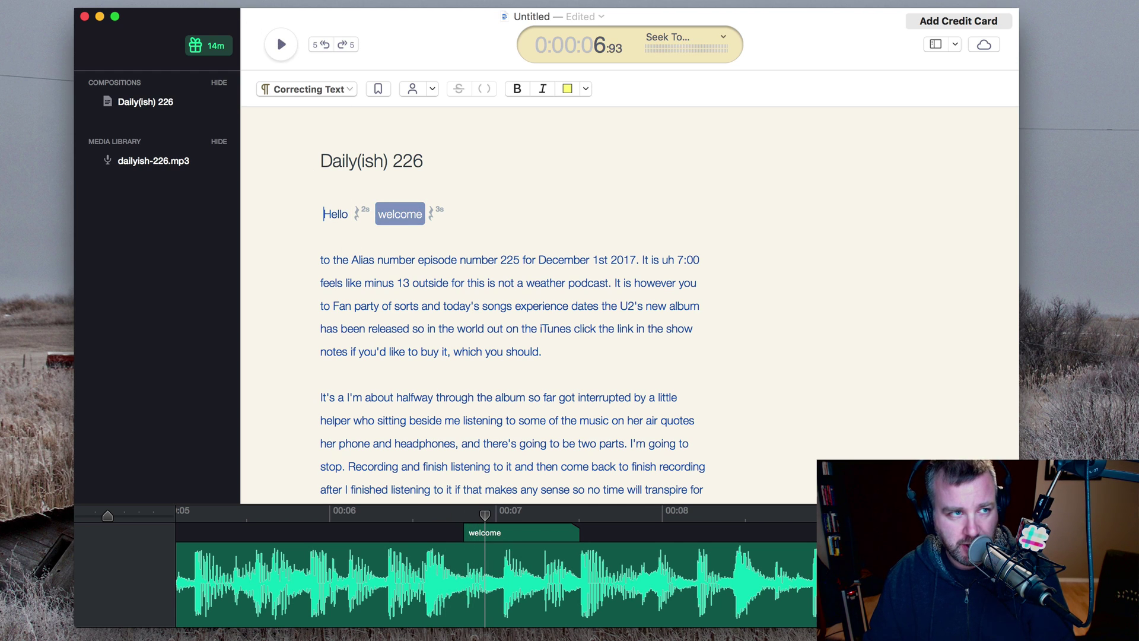
- Set the Play/Pause key binding to Space in the preferences and look at the audio and account settings
{"action": "key", "text": "super+comma"}
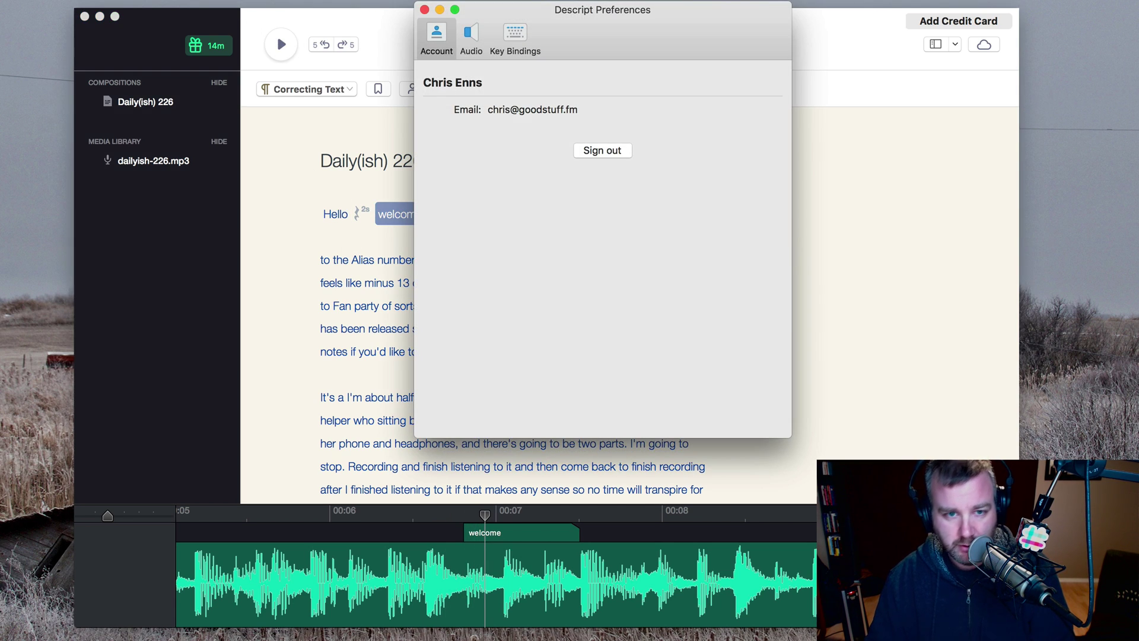
{"action": "left_click", "coordinate": [521, 48]}
{"action": "left_click", "coordinate": [576, 101]}
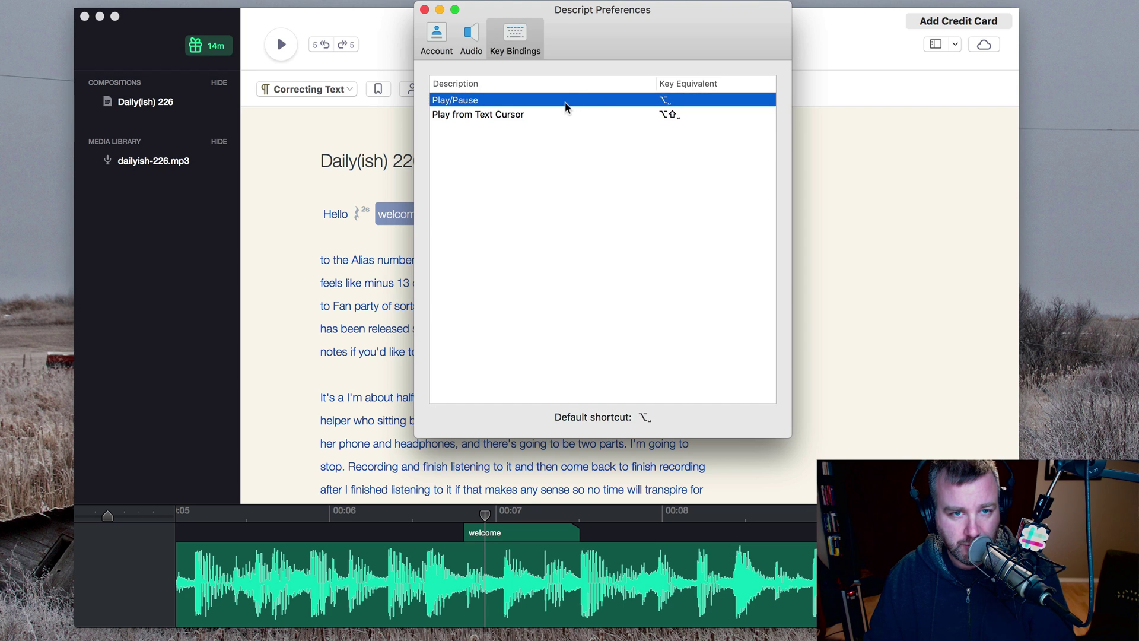
{"action": "key", "text": "space"}
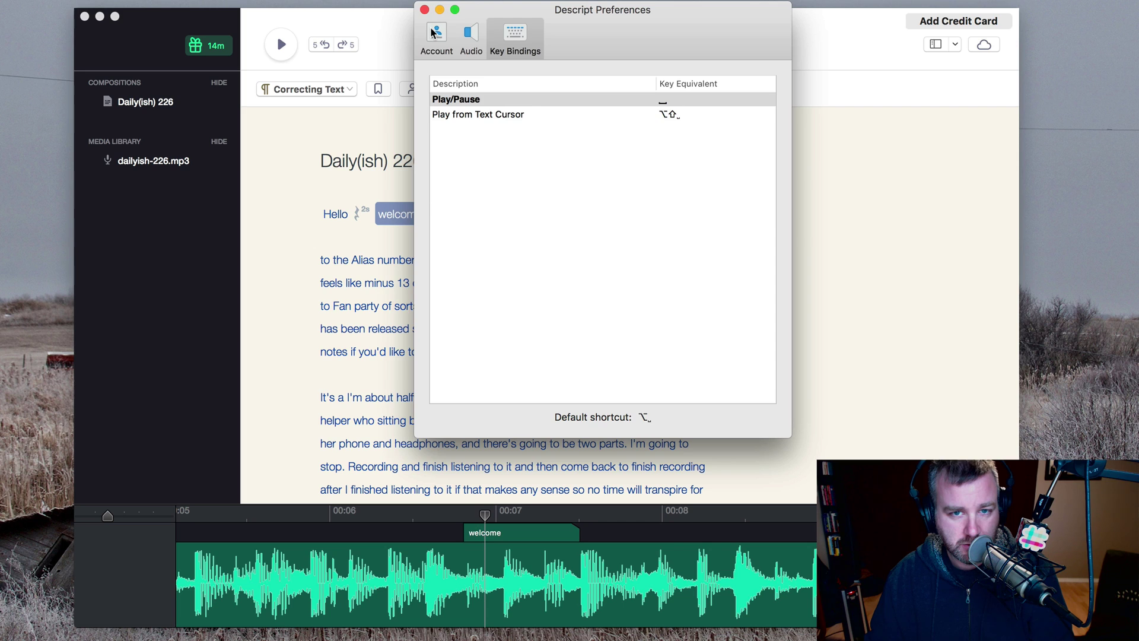
{"action": "left_click", "coordinate": [462, 38]}
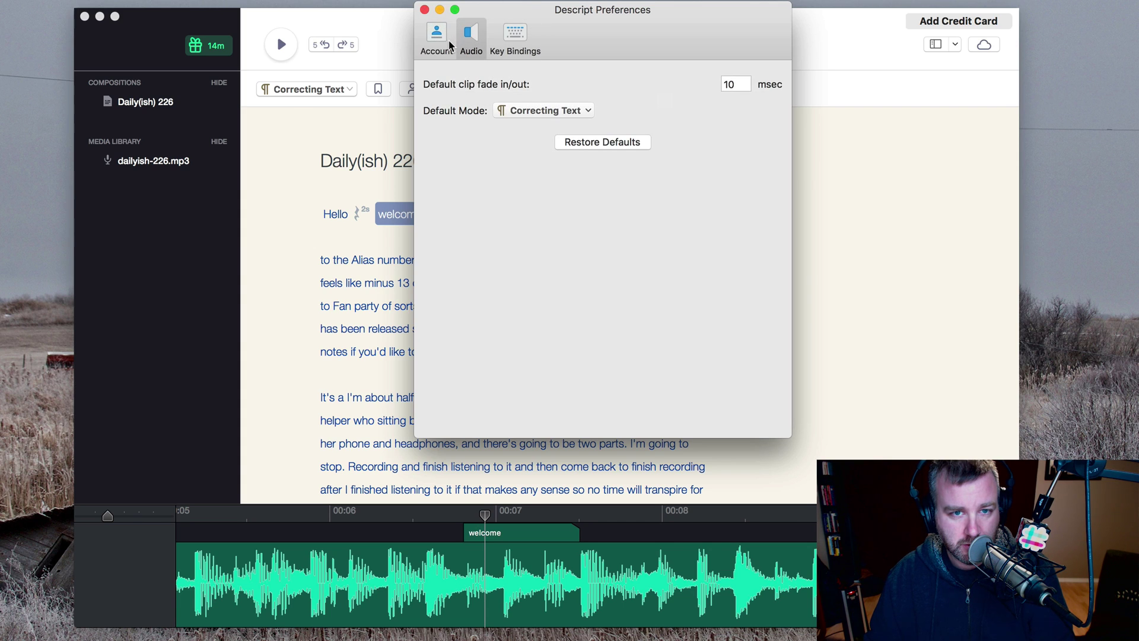
{"action": "left_click", "coordinate": [449, 45]}
{"action": "left_click", "coordinate": [424, 9]}
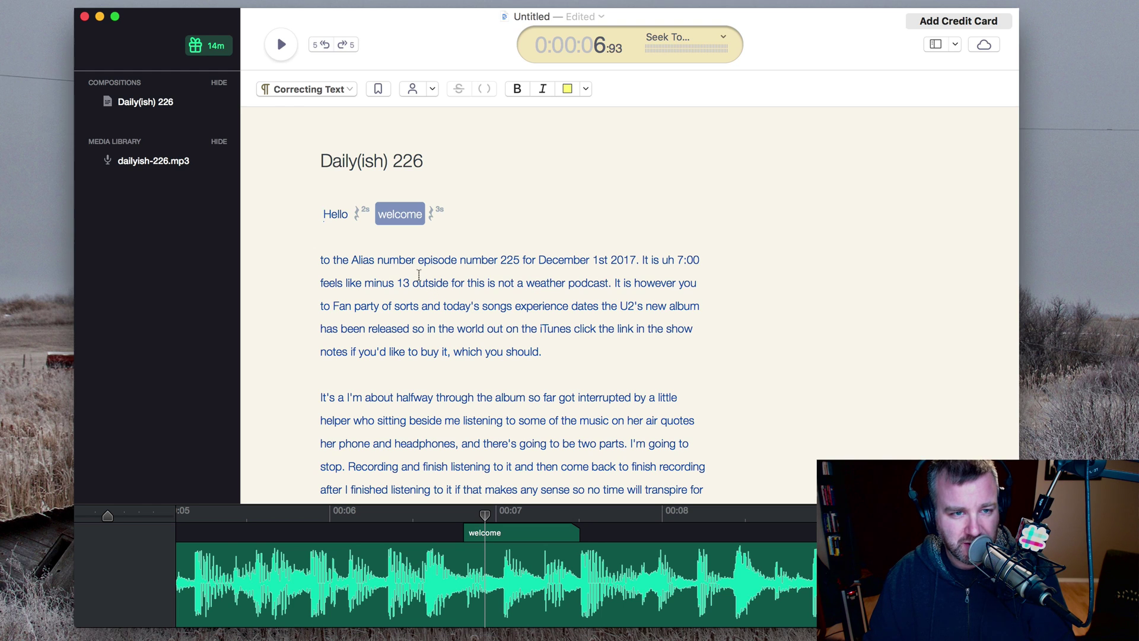
{"action": "key", "text": "BackSpace"}
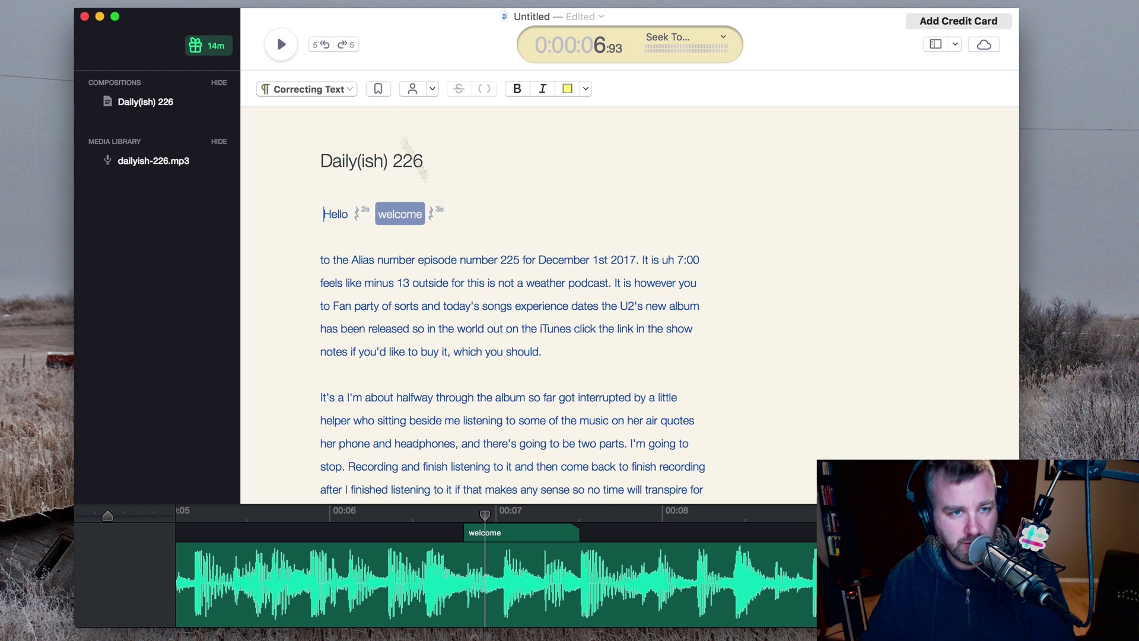
- Restore the Play/Pause key binding to Option+Space in the preferences
{"action": "key", "text": "super+comma"}
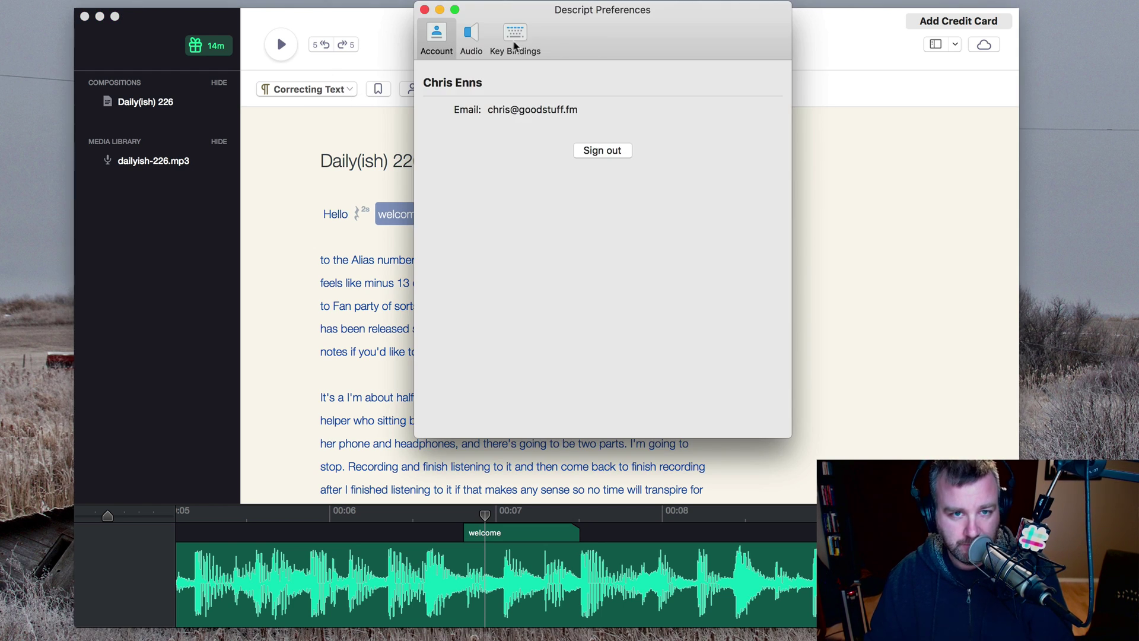
{"action": "left_click", "coordinate": [515, 37]}
{"action": "double_click", "coordinate": [574, 99]}
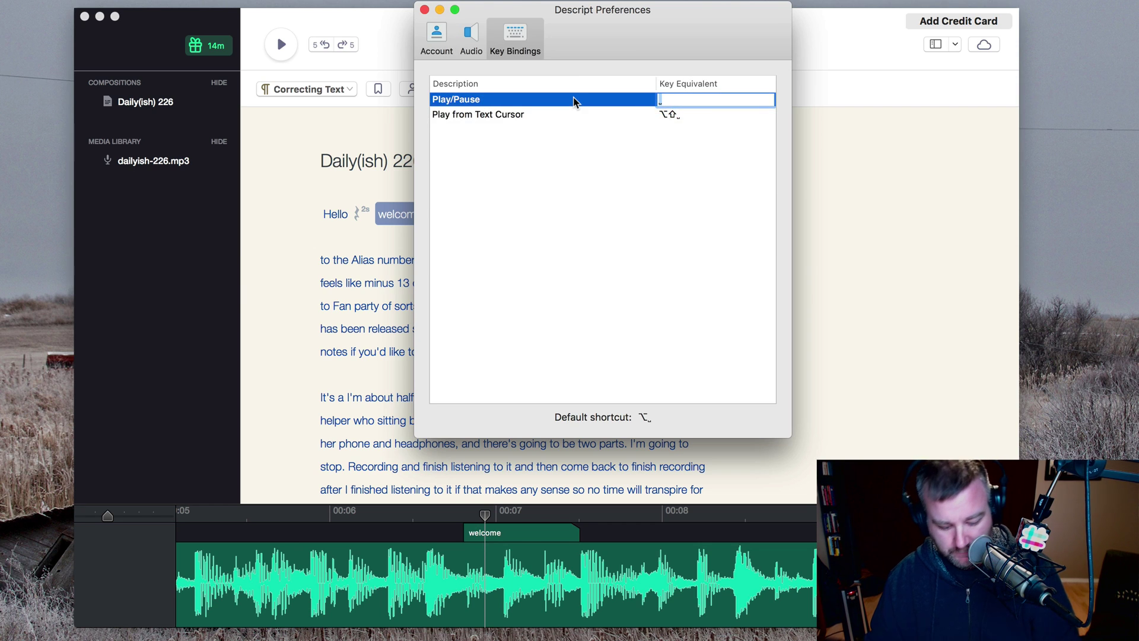
{"action": "key", "text": "alt+space"}
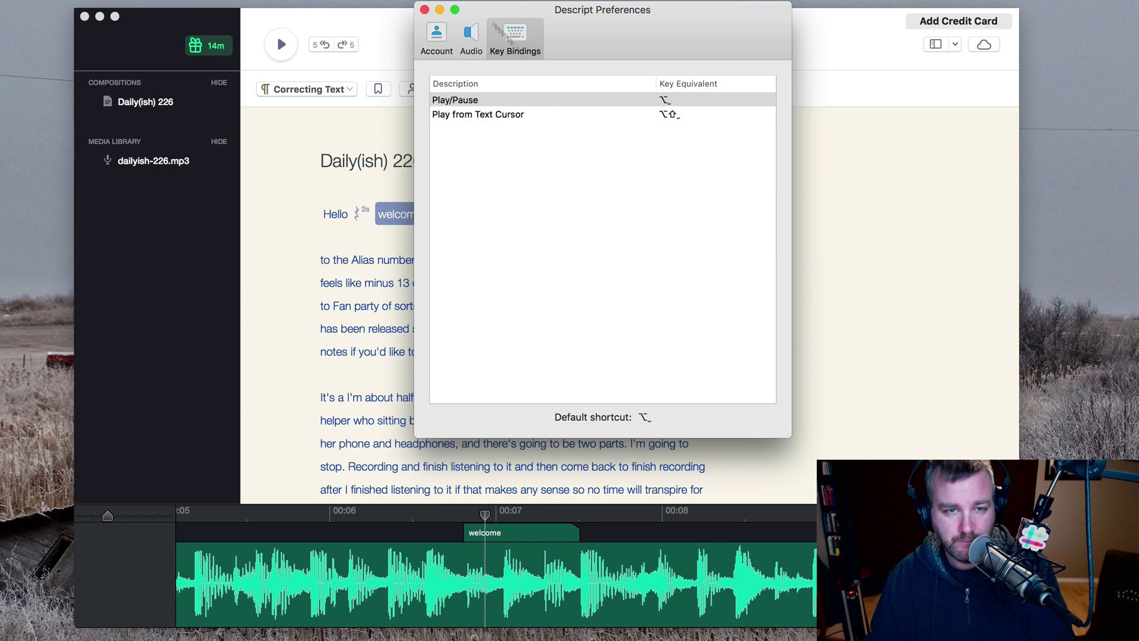
{"action": "left_click", "coordinate": [424, 10]}
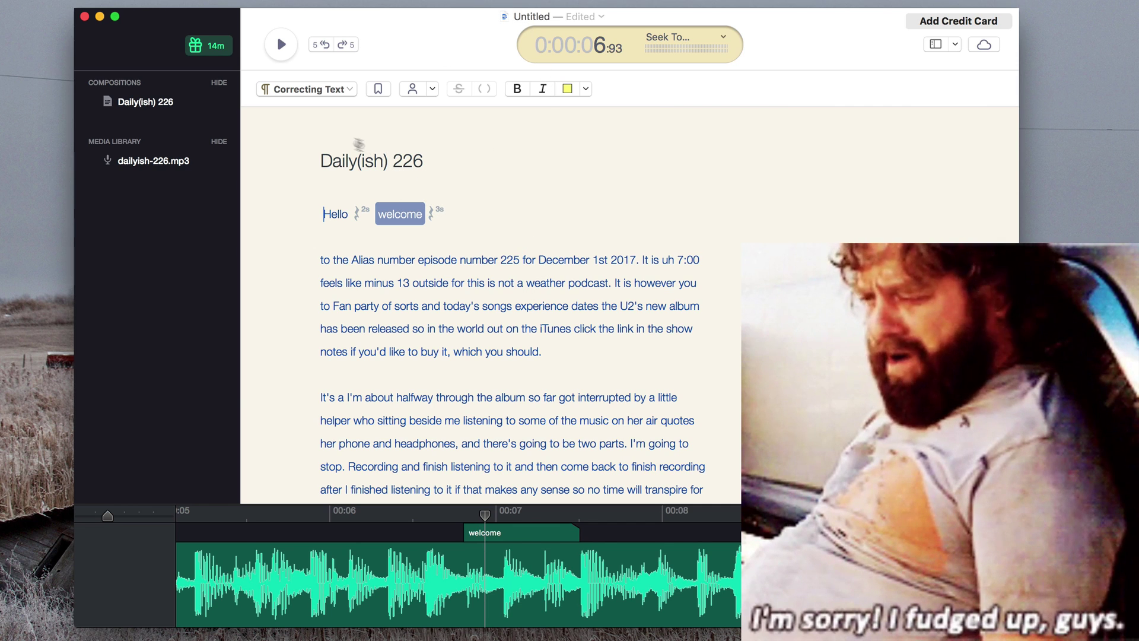
- Play a moment of audio and jump the playhead to various words in the first two transcript paragraphs
{"action": "left_click", "coordinate": [286, 47]}
{"action": "left_click", "coordinate": [287, 48]}
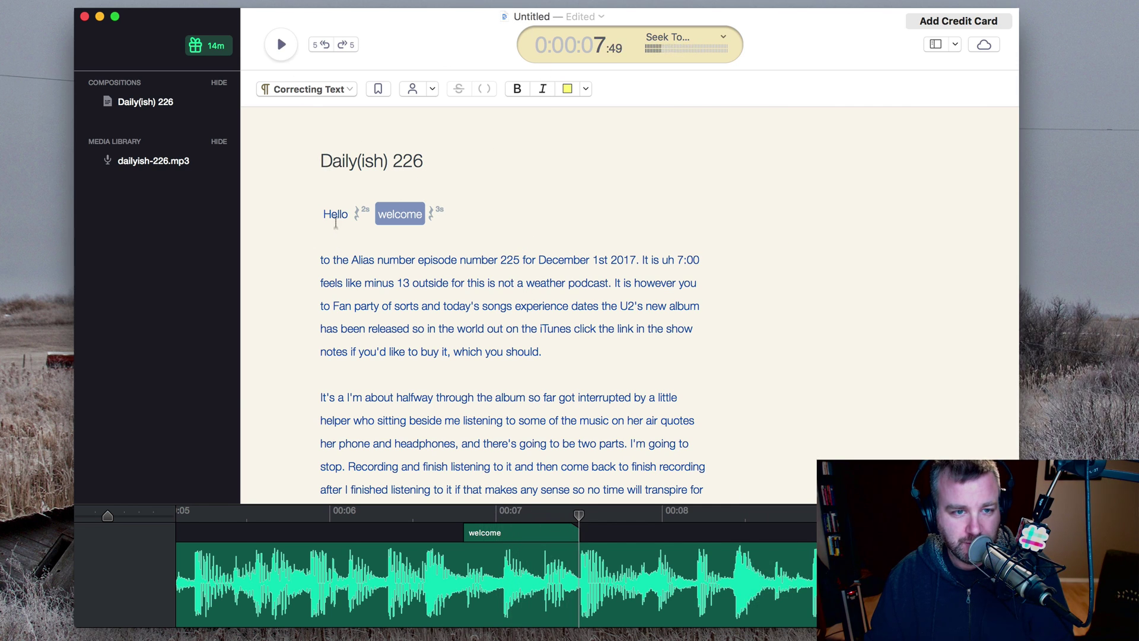
{"action": "left_click", "coordinate": [335, 220]}
{"action": "left_click", "coordinate": [329, 328]}
{"action": "left_click", "coordinate": [485, 397]}
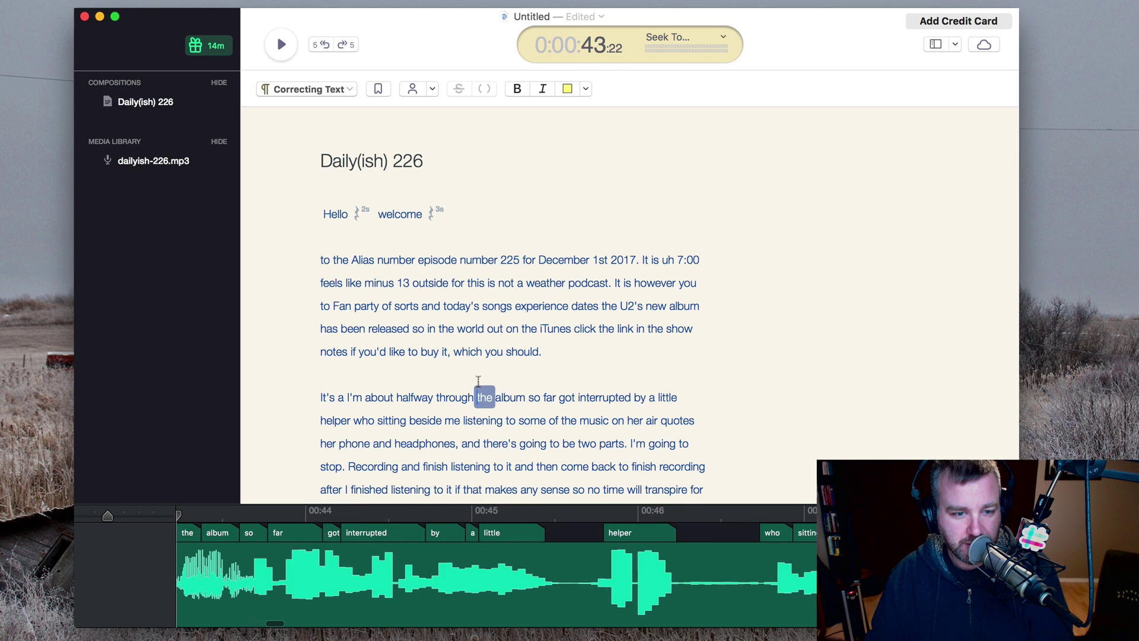
{"action": "left_click", "coordinate": [425, 443]}
{"action": "left_click", "coordinate": [490, 284]}
{"action": "left_click", "coordinate": [604, 363]}
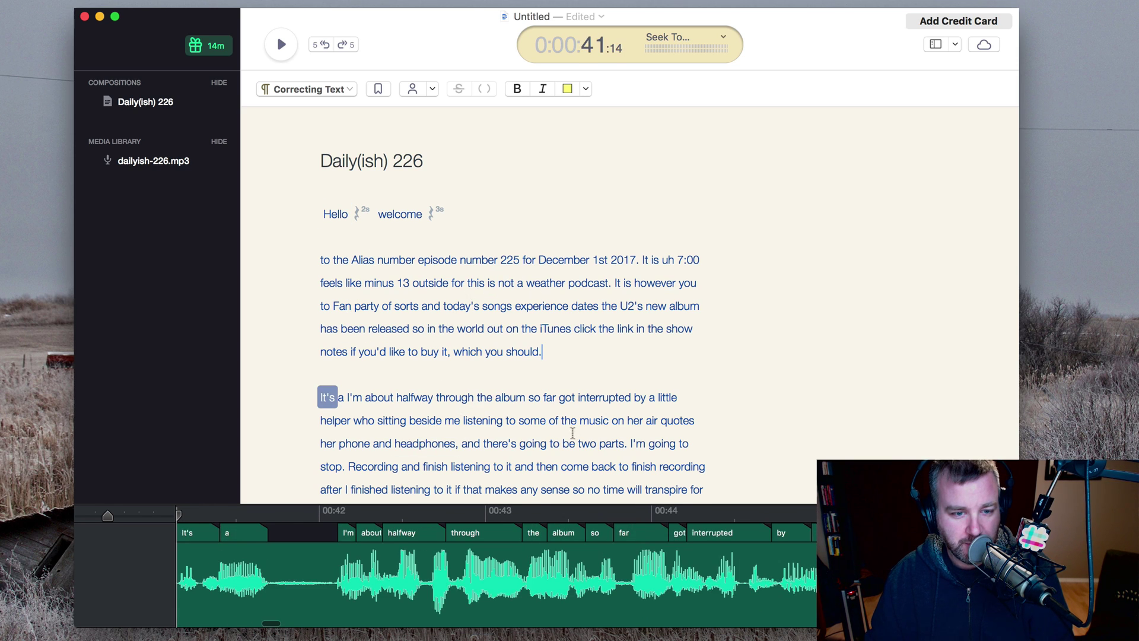
{"action": "left_click", "coordinate": [573, 434]}
{"action": "left_click", "coordinate": [452, 297]}
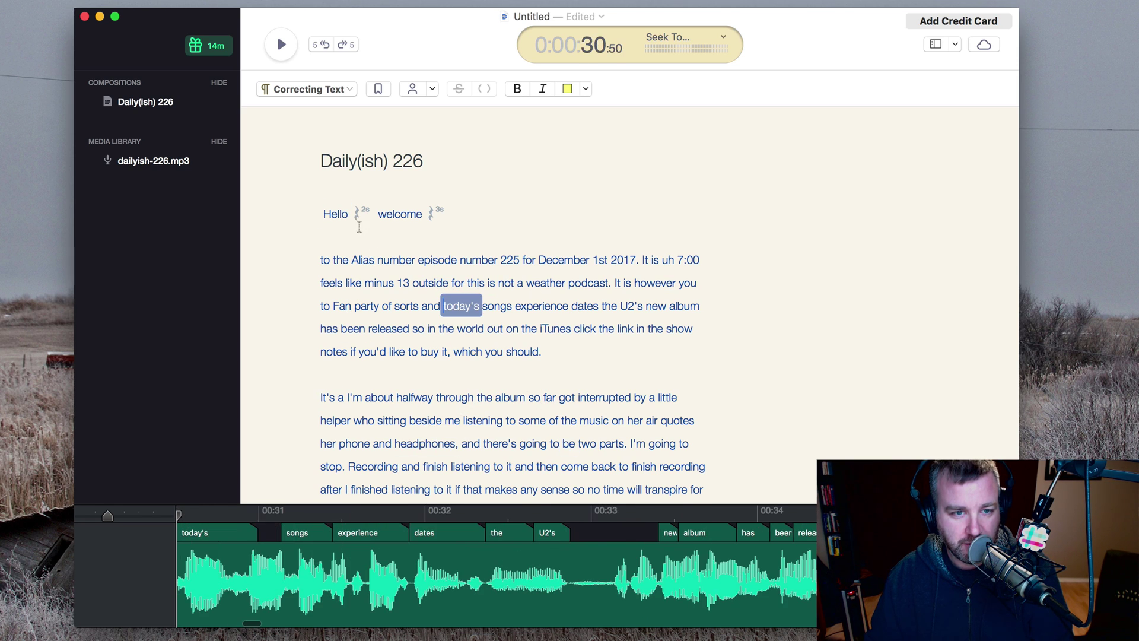
{"action": "left_click", "coordinate": [344, 274]}
- Play the recording from the word "Hello" and stop shortly after the welcome
{"action": "left_click", "coordinate": [336, 216]}
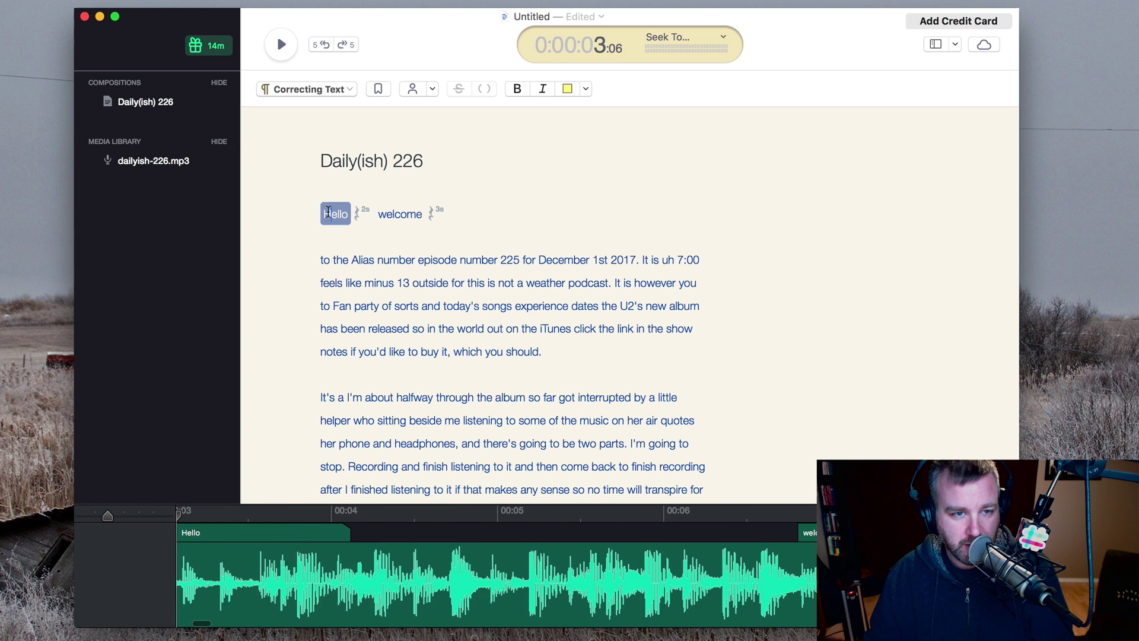
{"action": "left_click", "coordinate": [281, 45]}
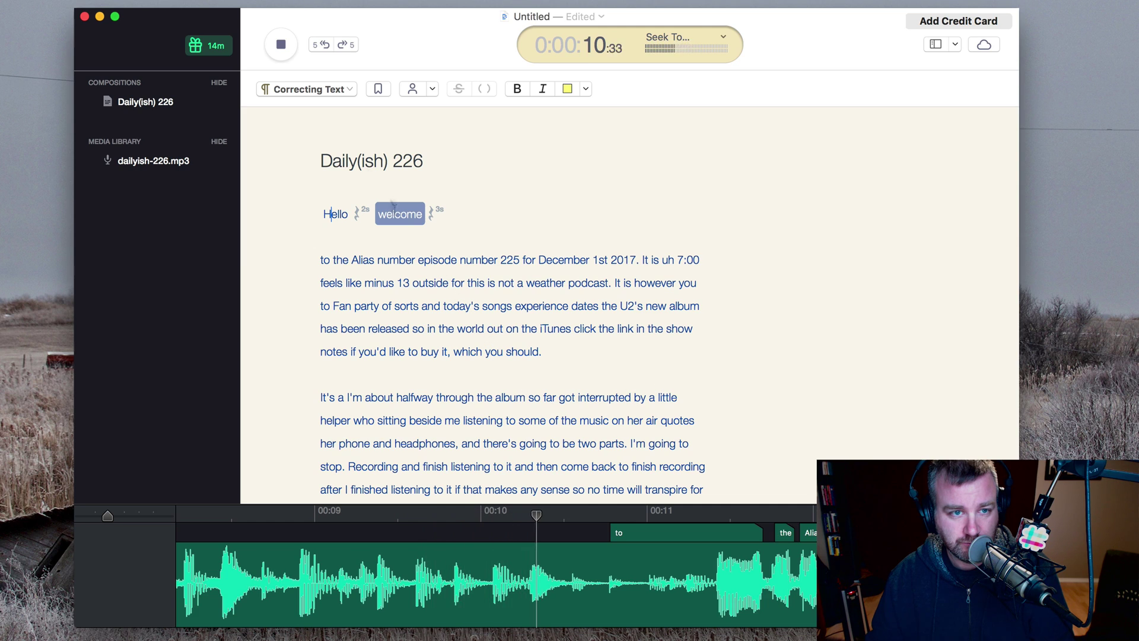
{"action": "left_click", "coordinate": [282, 48]}
- Replace "the Alias" with "Daily(ish)" before "number episode" in the opening sentence
{"action": "left_click", "coordinate": [370, 259]}
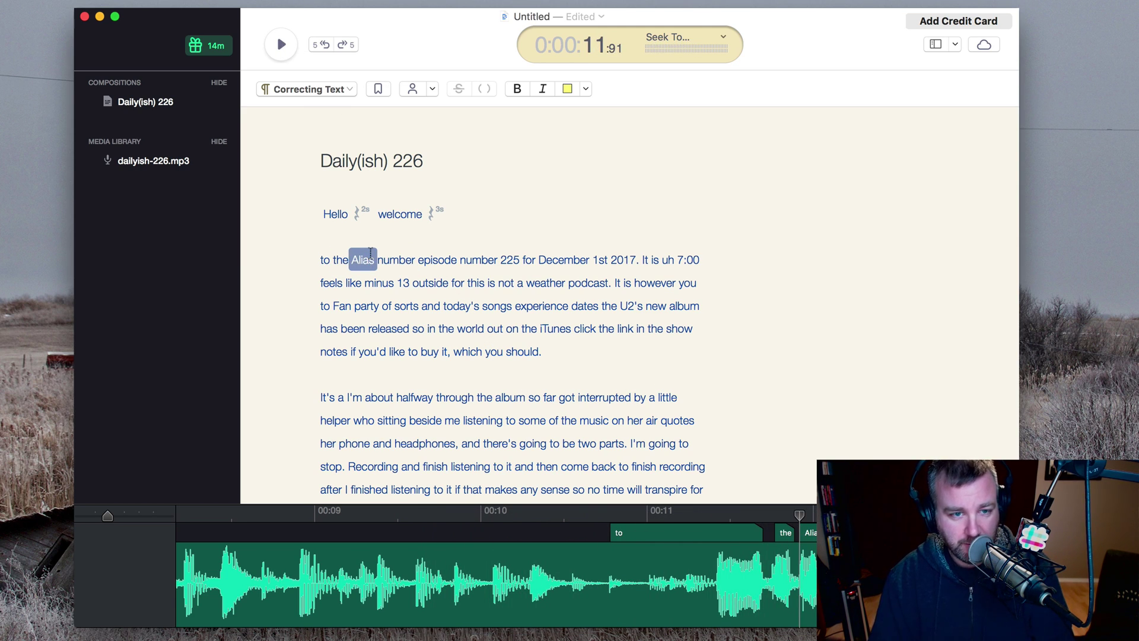
{"action": "left_click", "coordinate": [369, 259]}
{"action": "key", "text": "BackSpace"}
{"action": "key", "text": "BackSpace"}
{"action": "key", "text": "BackSpace"}
{"action": "key", "text": "BackSpace"}
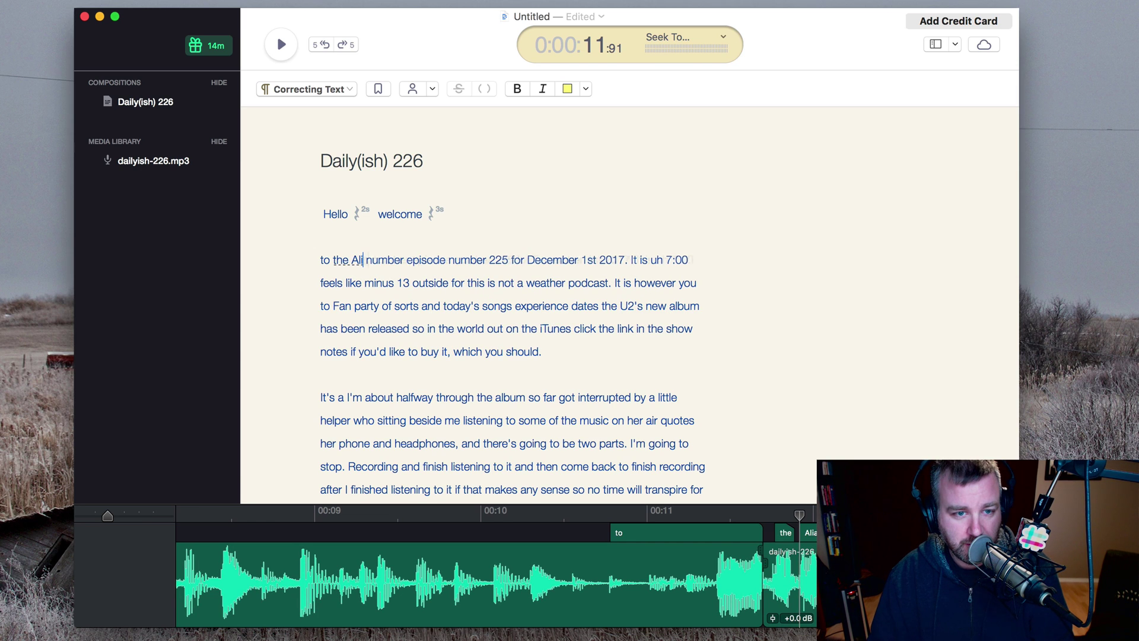
{"action": "key", "text": "Delete"}
{"action": "type", "text": "Dail"}
{"action": "key", "text": "BackSpace"}
{"action": "key", "text": "BackSpace"}
{"action": "key", "text": "BackSpace"}
{"action": "key", "text": "BackSpace"}
{"action": "key", "text": "BackSpace"}
{"action": "key", "text": "BackSpace"}
{"action": "key", "text": "BackSpace"}
{"action": "key", "text": "BackSpace"}
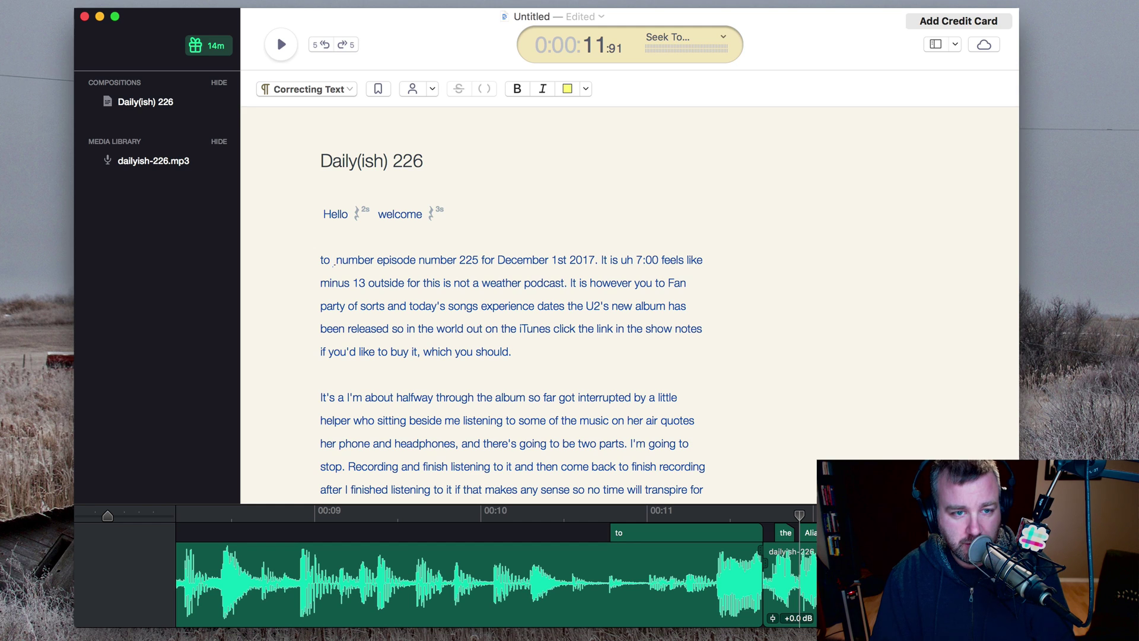
{"action": "key", "text": "Delete"}
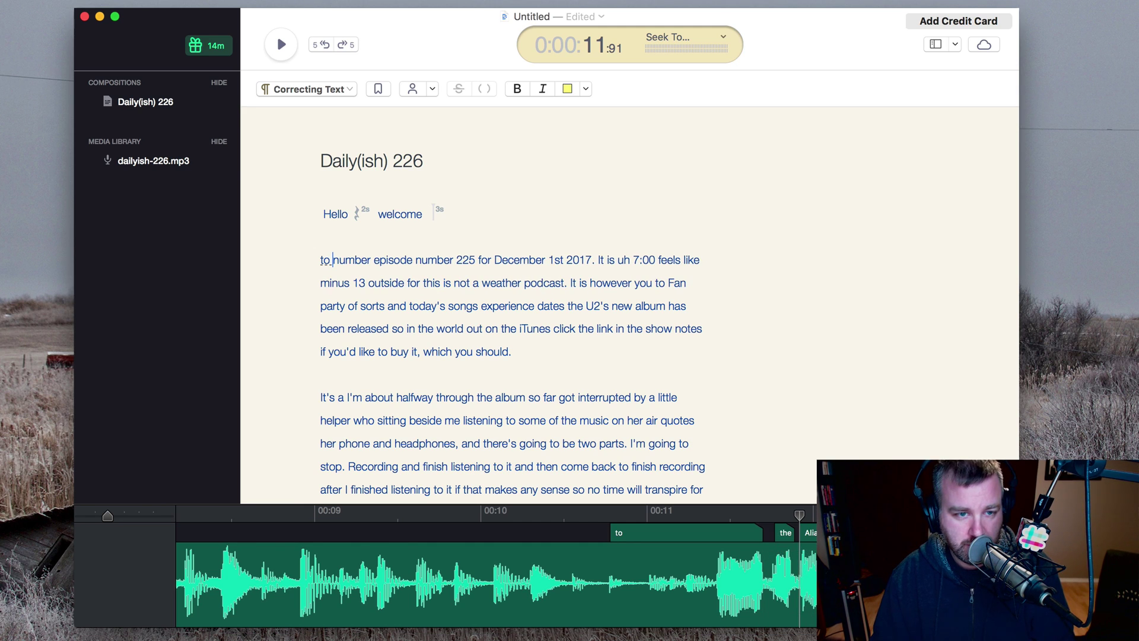
{"action": "type", "text": "D aily(ish)"}
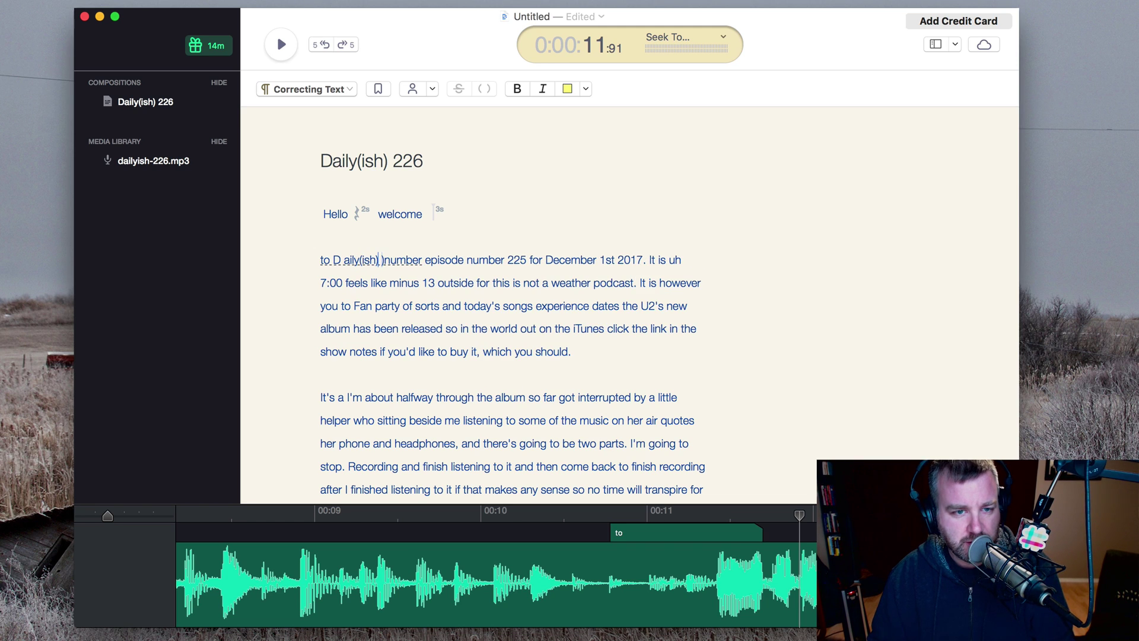
{"action": "key", "text": "Left"}
{"action": "key", "text": "BackSpace"}
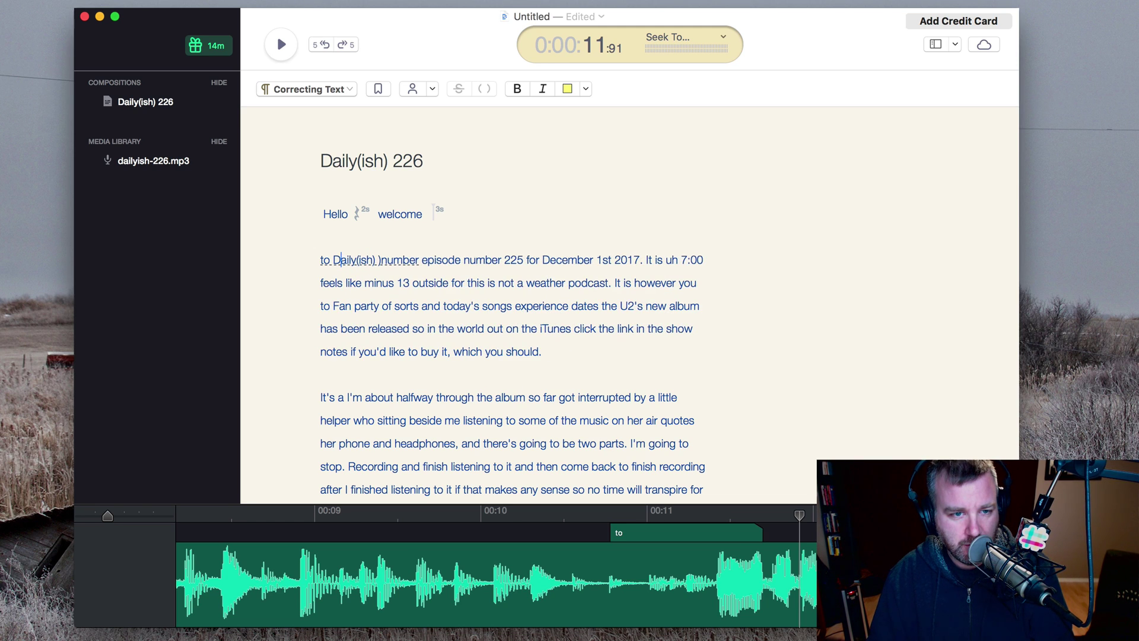
{"action": "key", "text": "BackSpace"}
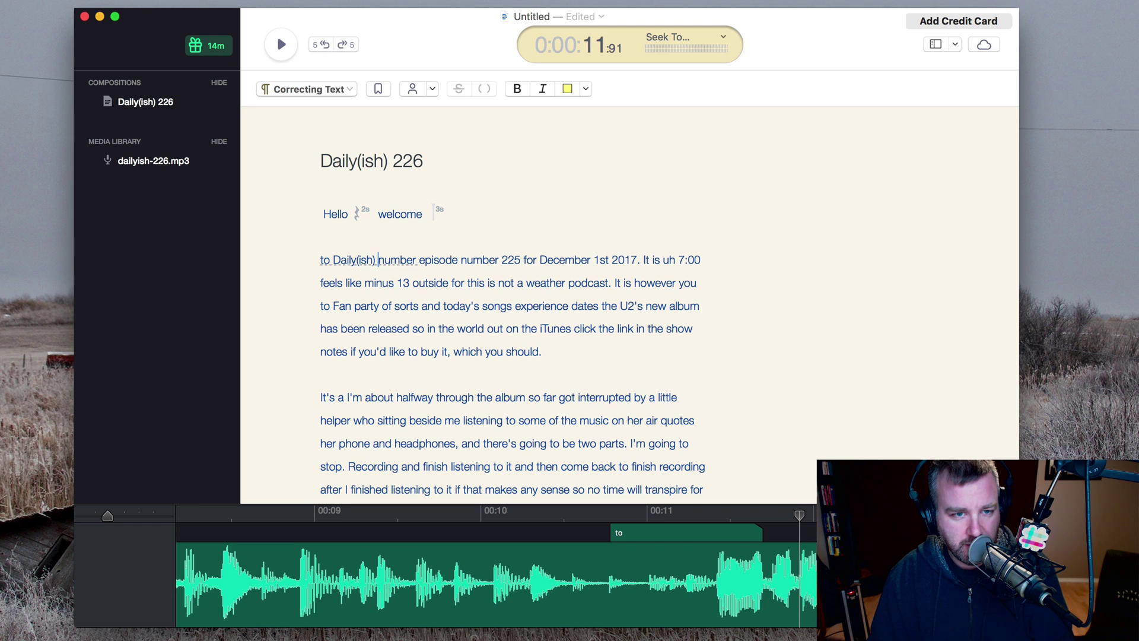
- Play on through the date and weather remark and correct "7:00" to "minus 7"
{"action": "left_click", "coordinate": [279, 44]}
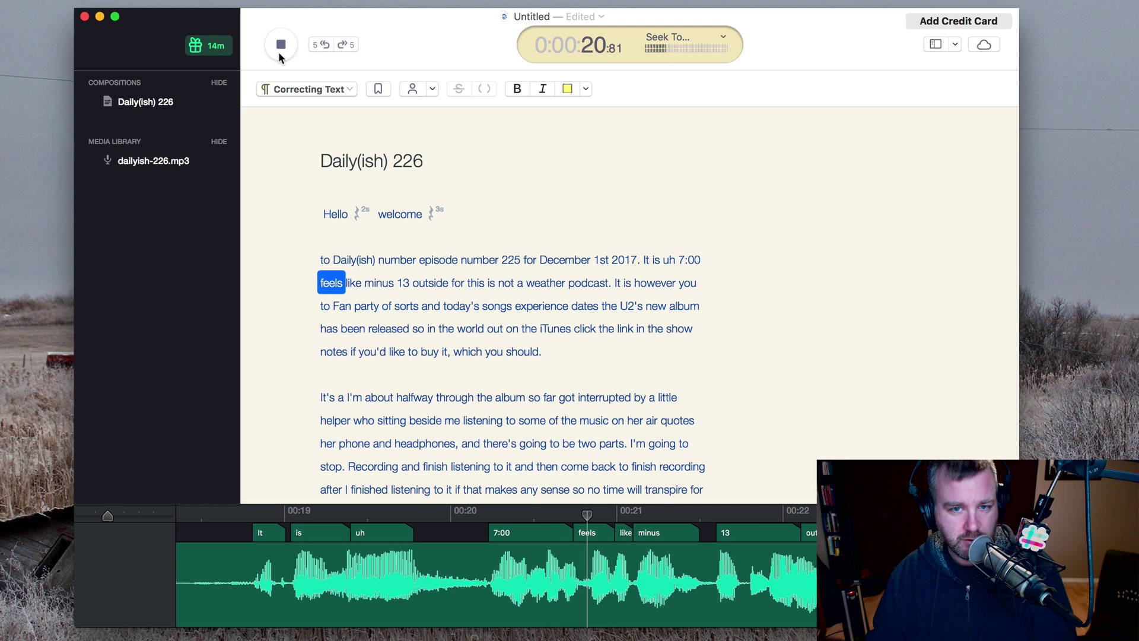
{"action": "left_click", "coordinate": [273, 53]}
{"action": "left_click", "coordinate": [682, 262]}
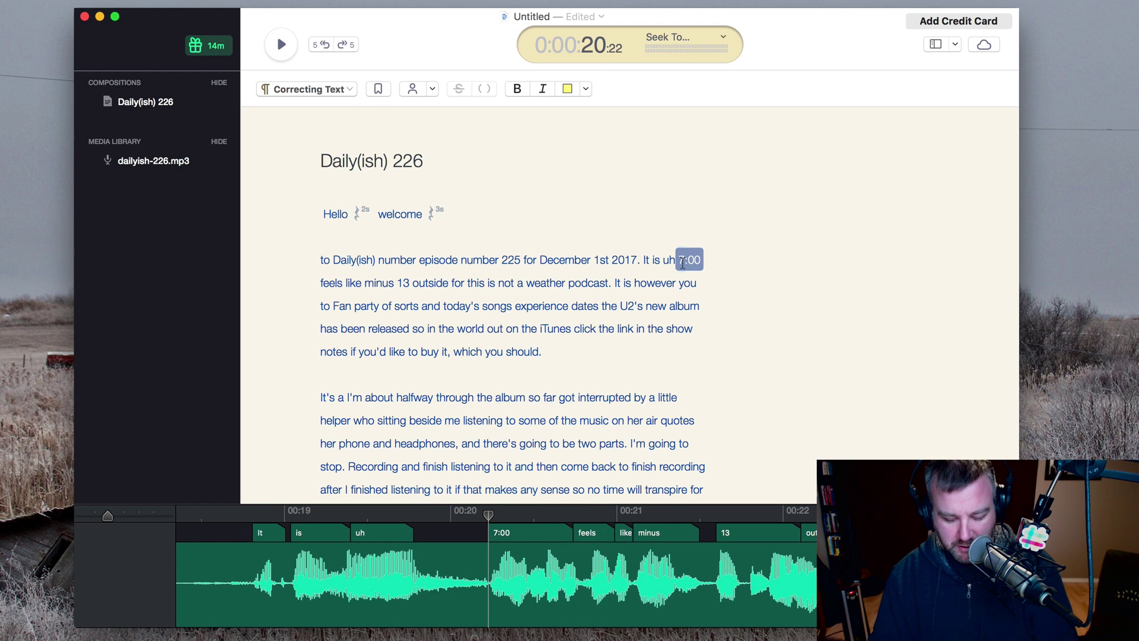
{"action": "key", "text": "BackSpace"}
{"action": "type", "text": "minus"}
{"action": "type", "text": " 7"}
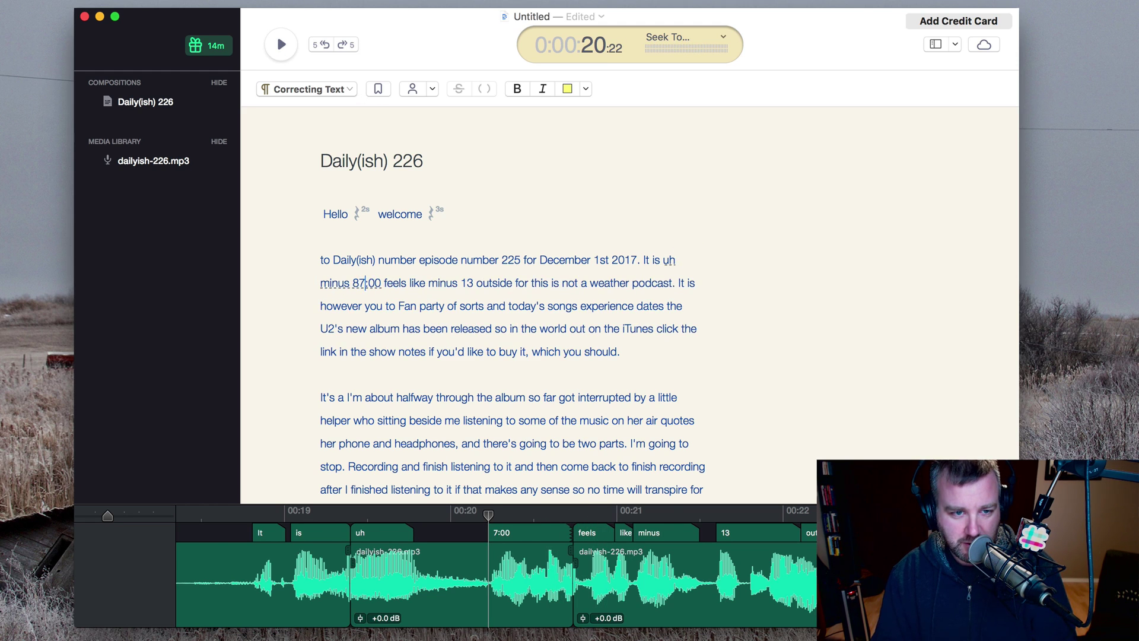
{"action": "key", "text": "BackSpace"}
{"action": "key", "text": "BackSpace"}
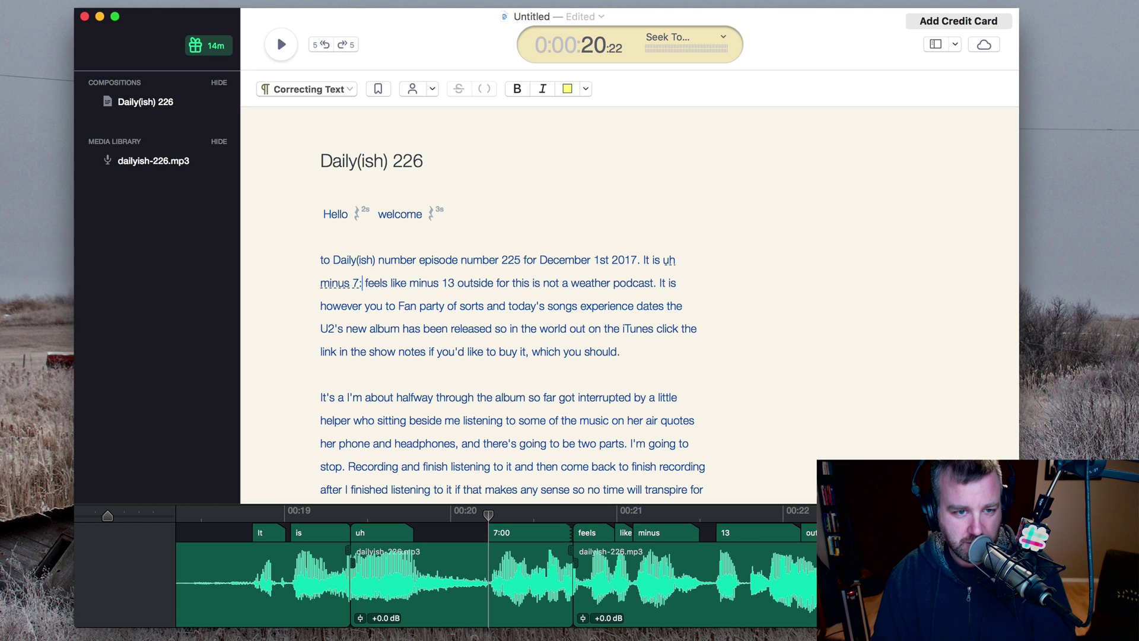
{"action": "key", "text": "BackSpace"}
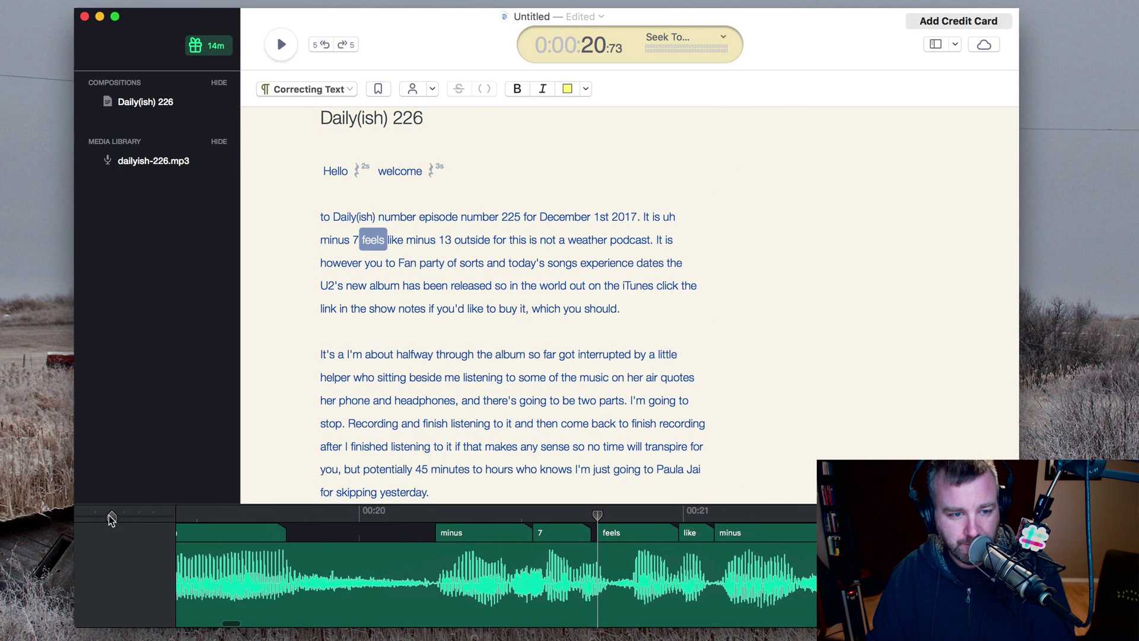
- Replace "for" with "but" after "minus 13 outside"
{"action": "left_click_drag", "start_coordinate": [109, 515], "coordinate": [107, 515]}
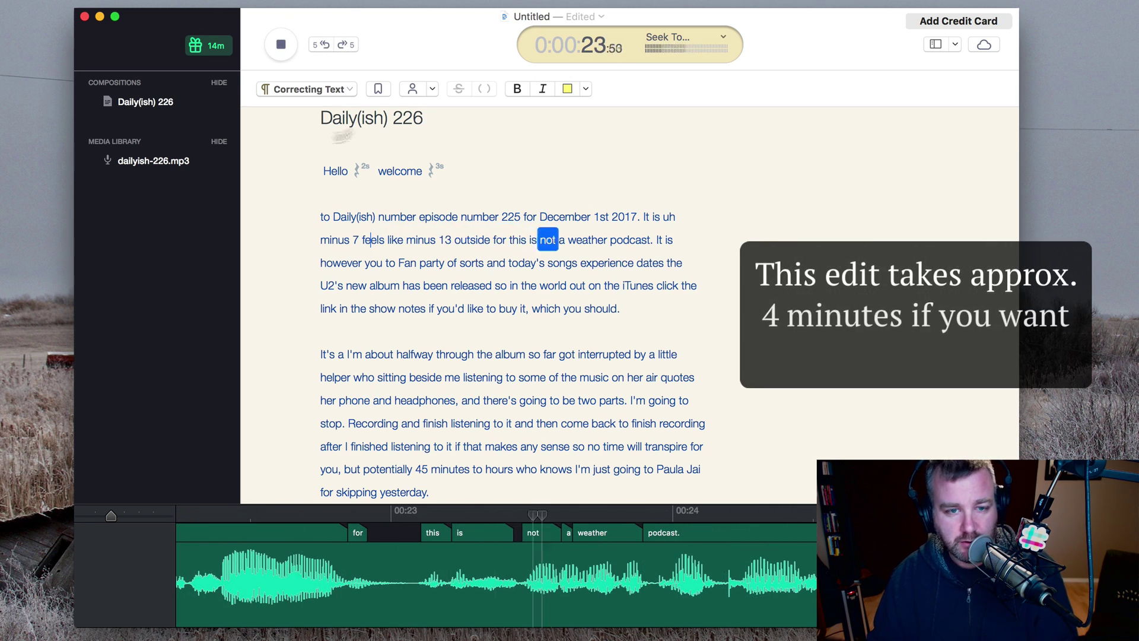
{"action": "double_click", "coordinate": [500, 240]}
{"action": "type", "text": "but"}
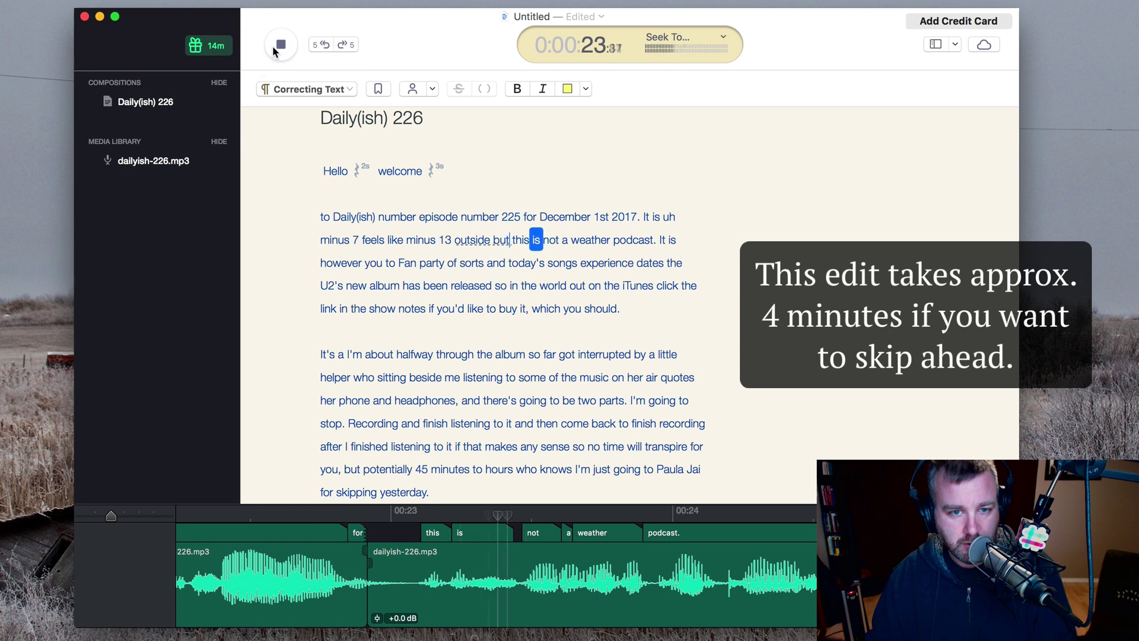
- Replace "you to" with "U2" before "Fan party"
{"action": "left_click", "coordinate": [385, 265]}
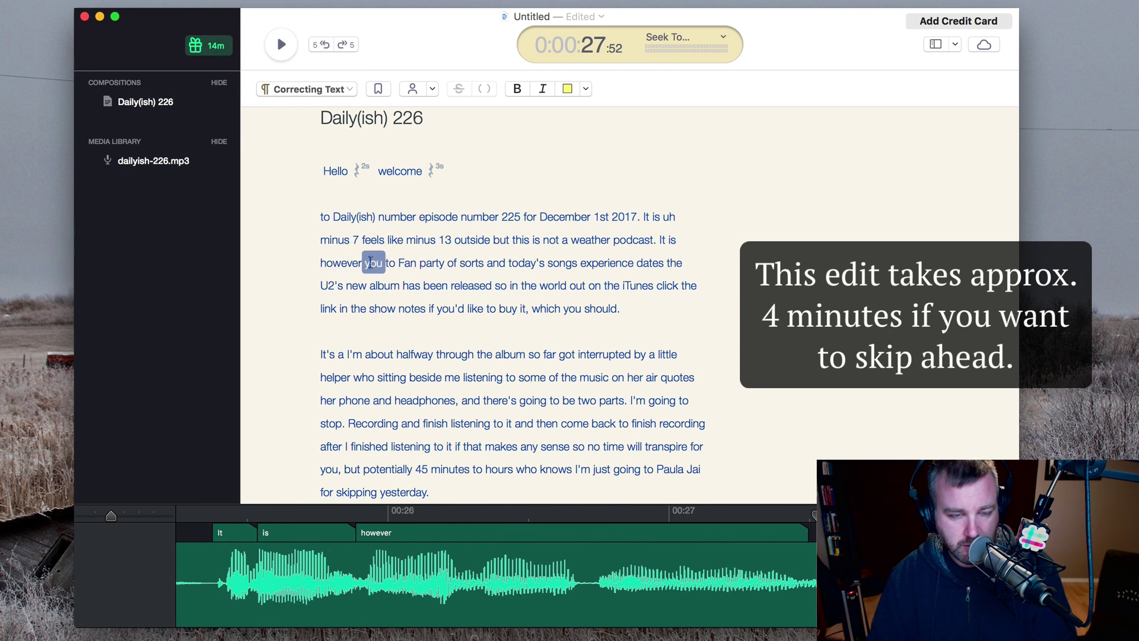
{"action": "type", "text": "U2"}
{"action": "key", "text": "Delete"}
{"action": "key", "text": "Delete"}
{"action": "key", "text": "Delete"}
{"action": "key", "text": "Delete"}
{"action": "key", "text": "Delete"}
{"action": "key", "text": "Delete"}
- Play on, correct "songs experience" to "Songs of Experience" and replace the following word "dates" with "day, it's"
{"action": "left_click", "coordinate": [285, 47]}
{"action": "left_click", "coordinate": [282, 47]}
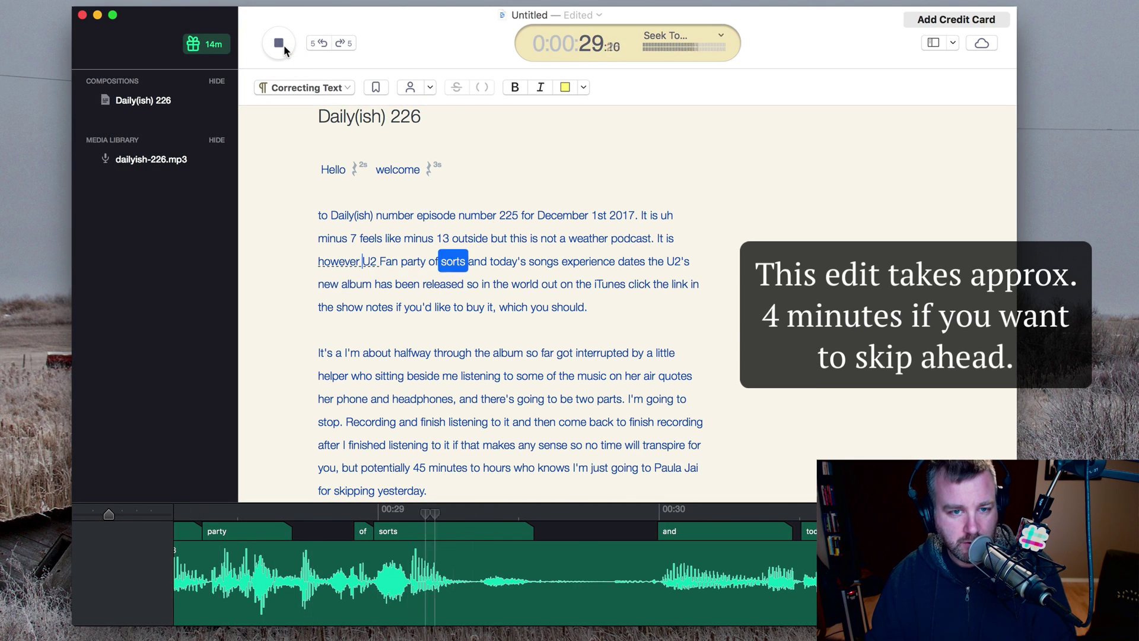
{"action": "key", "text": "space"}
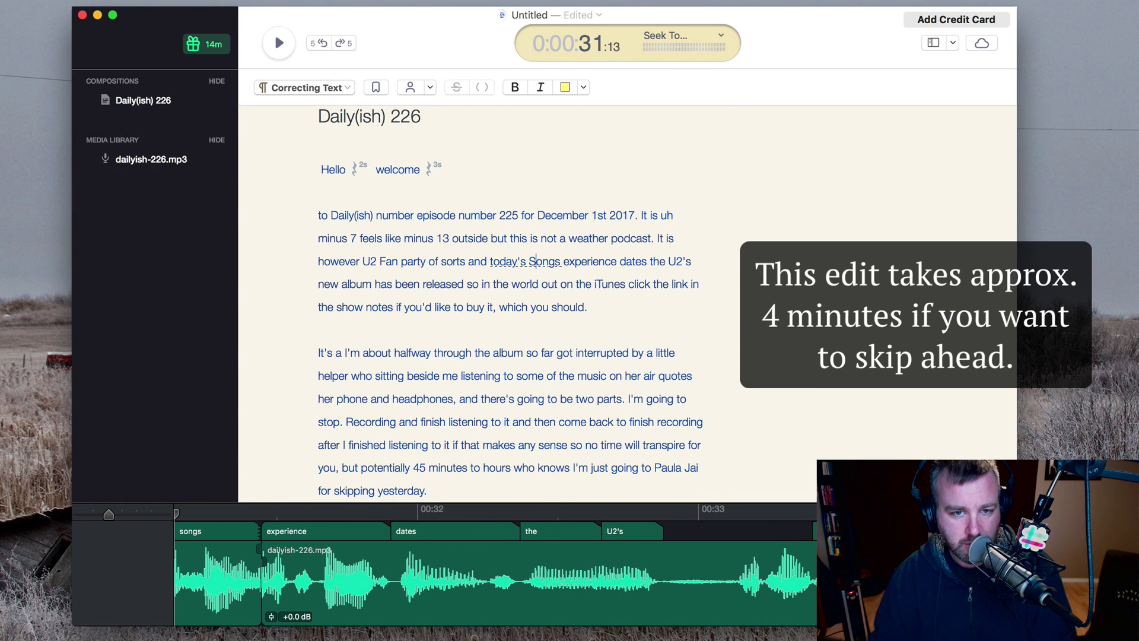
{"action": "left_click", "coordinate": [278, 44]}
{"action": "left_click", "coordinate": [278, 44]}
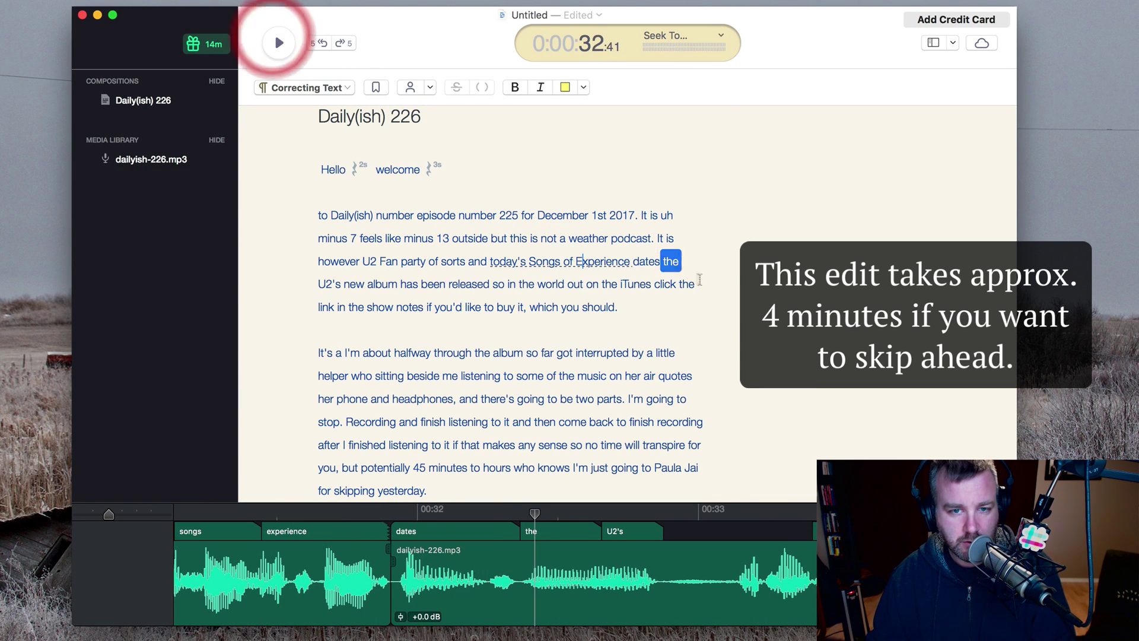
{"action": "double_click", "coordinate": [645, 262]}
{"action": "type", "text": "day, it's"}
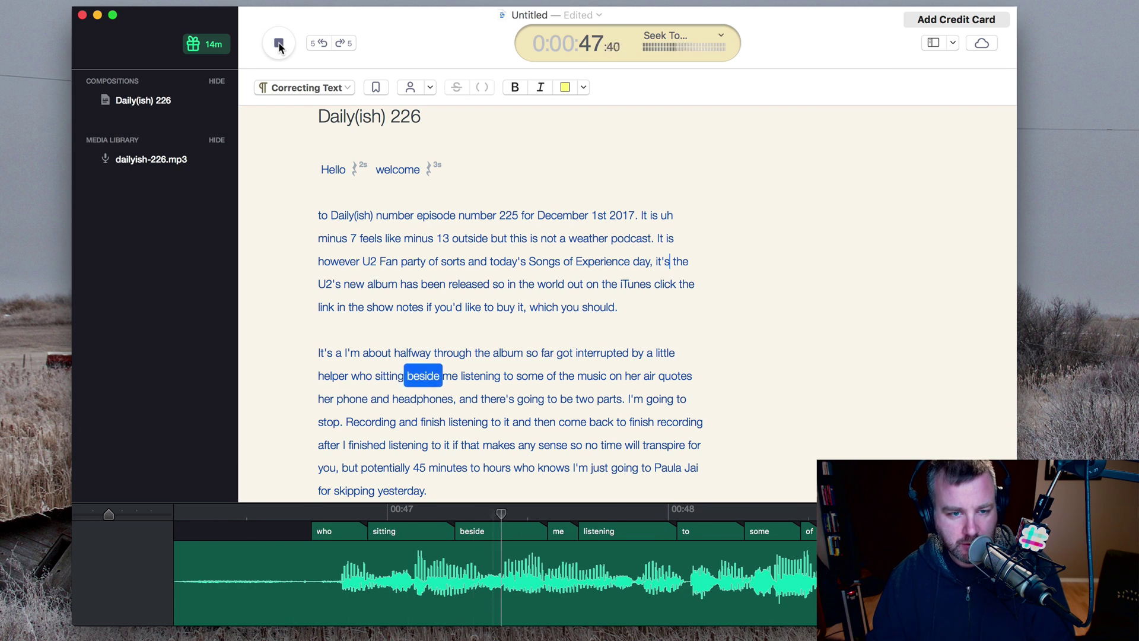
- Change "who" to "who's" before "sitting beside me" in the second paragraph and resume playback
{"action": "left_click", "coordinate": [279, 45]}
{"action": "left_click", "coordinate": [364, 375]}
{"action": "type", "text": "'s"}
{"action": "left_click", "coordinate": [286, 48]}
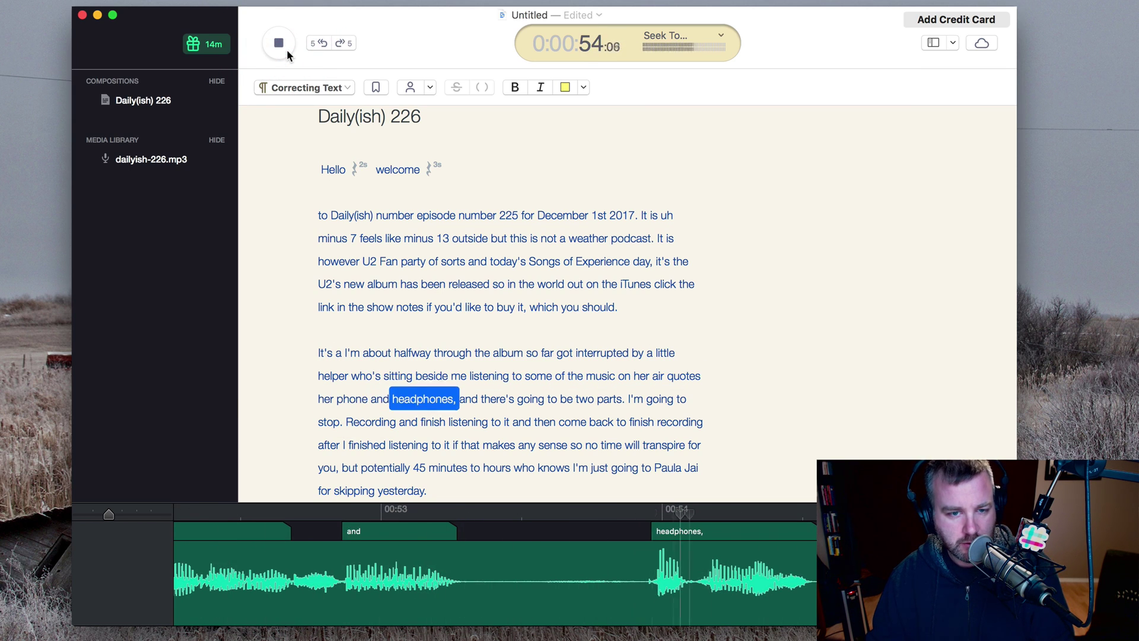
- Correct "stop. Recording" to "stop recording" in the second paragraph and continue listening
{"action": "left_click", "coordinate": [284, 48]}
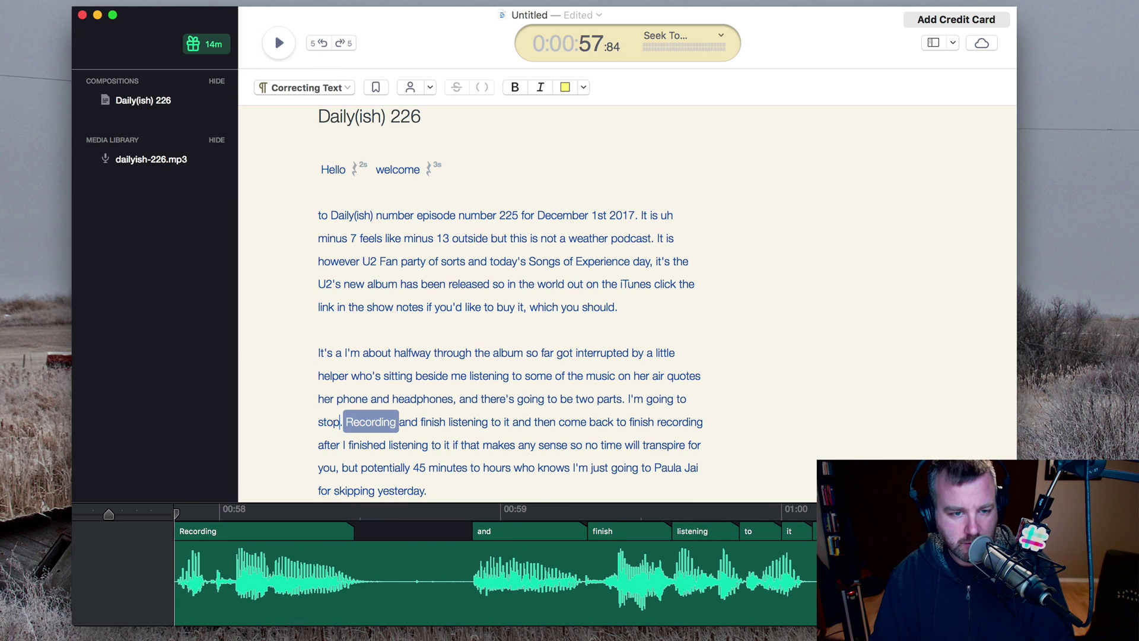
{"action": "left_click", "coordinate": [280, 48]}
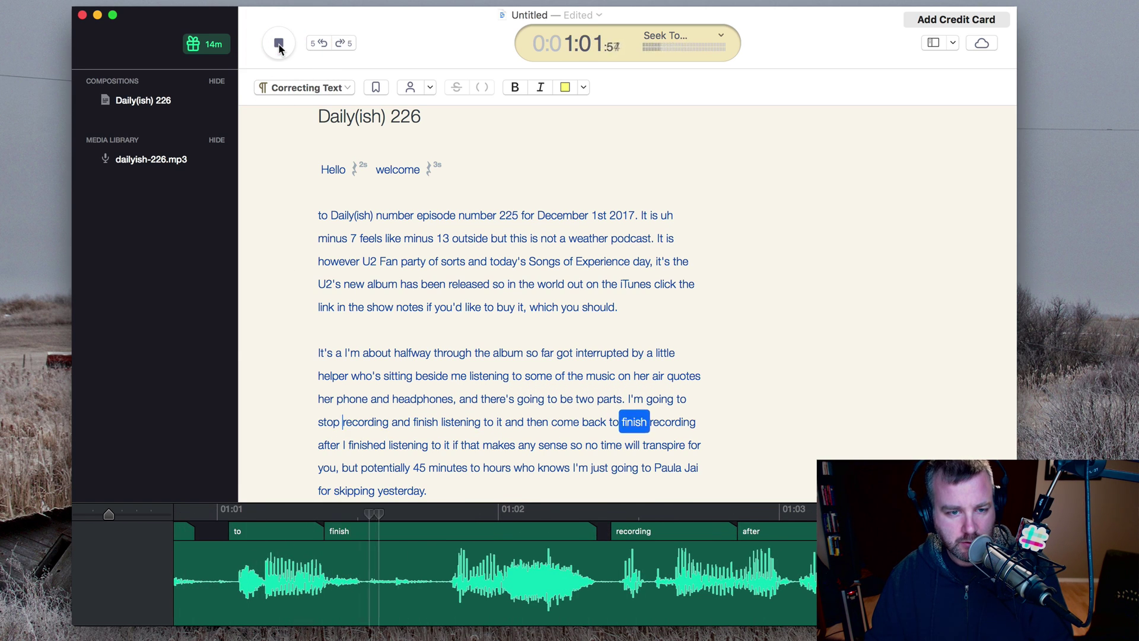
{"action": "left_click", "coordinate": [280, 44]}
{"action": "left_click", "coordinate": [283, 43]}
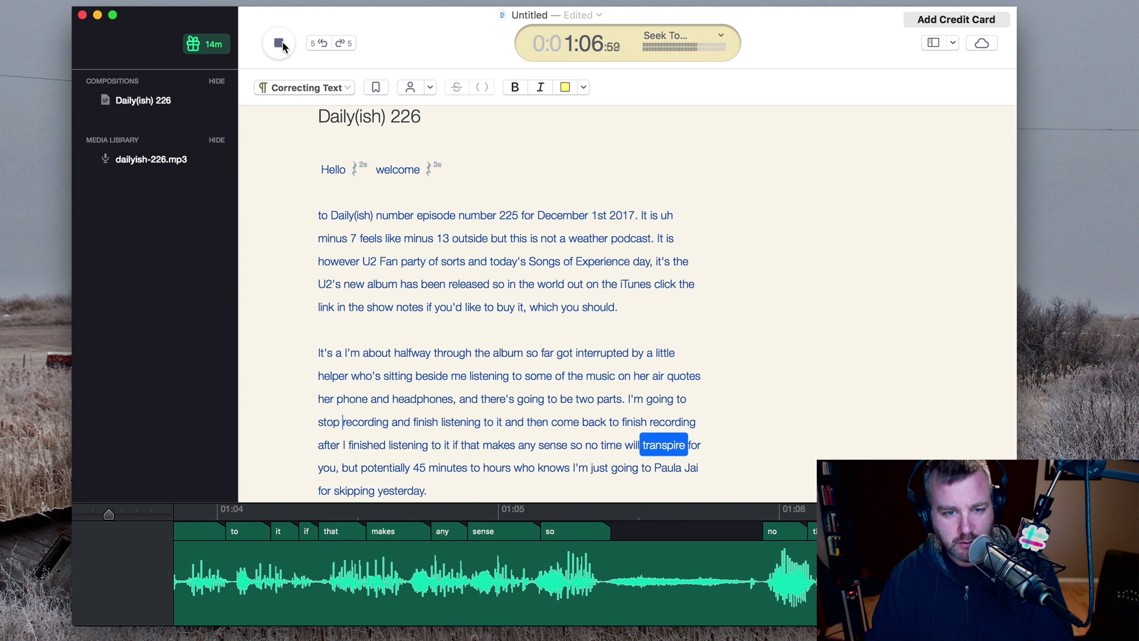
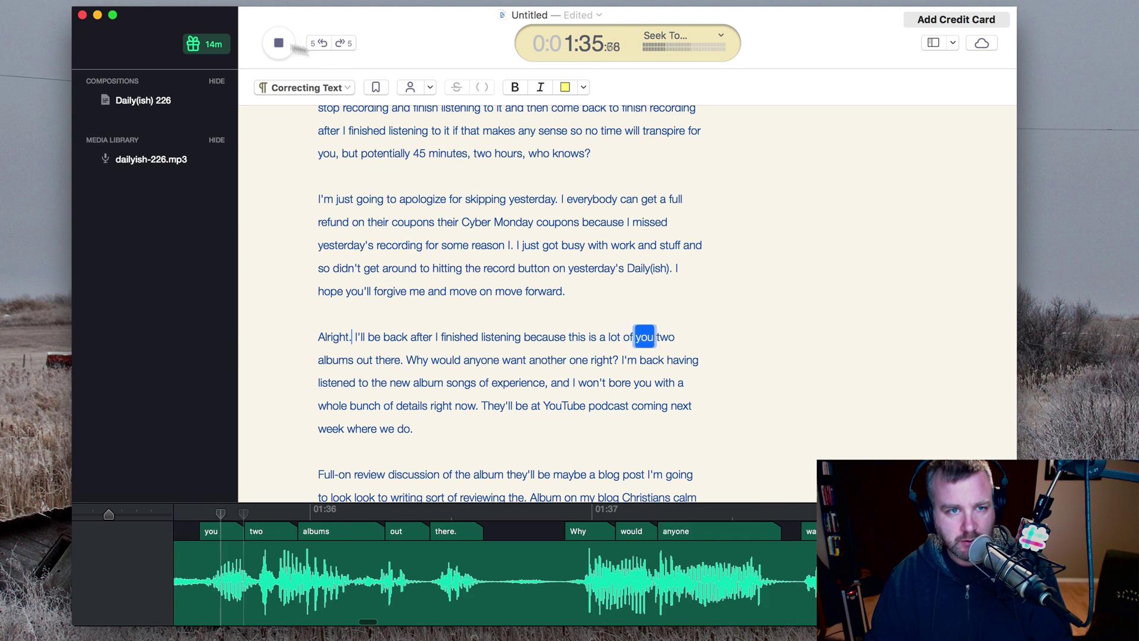
- Start a new paragraph at "because this is a lot of" and label its speaker "Bono"
{"action": "key", "text": "Return"}
{"action": "key", "text": "BackSpace"}
{"action": "key", "text": "Return"}
{"action": "left_click", "coordinate": [430, 87]}
{"action": "left_click", "coordinate": [464, 107]}
{"action": "type", "text": "Bono"}
{"action": "key", "text": "Return"}
- Add a speaker label with the host's first name before "Hello" at the start of the transcript
{"action": "key", "text": "super+Up"}
{"action": "key", "text": "super+shift+s"}
{"action": "key", "text": "Return"}
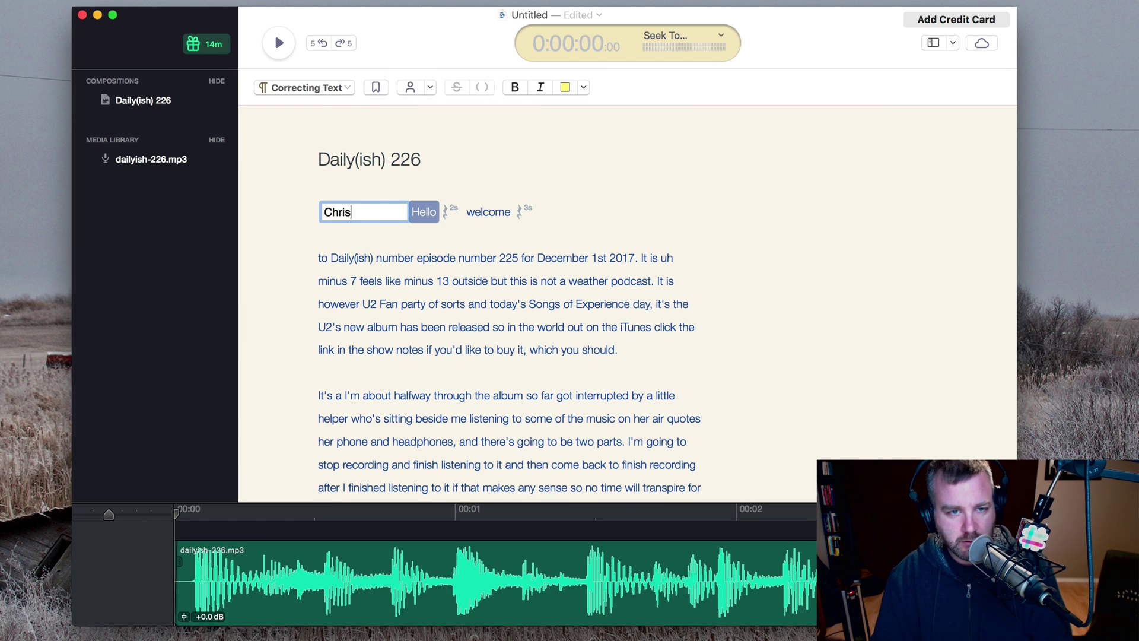
{"action": "type", "text": "Chris"}
{"action": "key", "text": "Return"}
- Replace "you two" with "U2" before "albums" in Bono's paragraph
{"action": "scroll", "coordinate": [407, 401], "scroll_direction": "down", "scroll_amount": 10}
{"action": "left_click", "coordinate": [352, 327]}
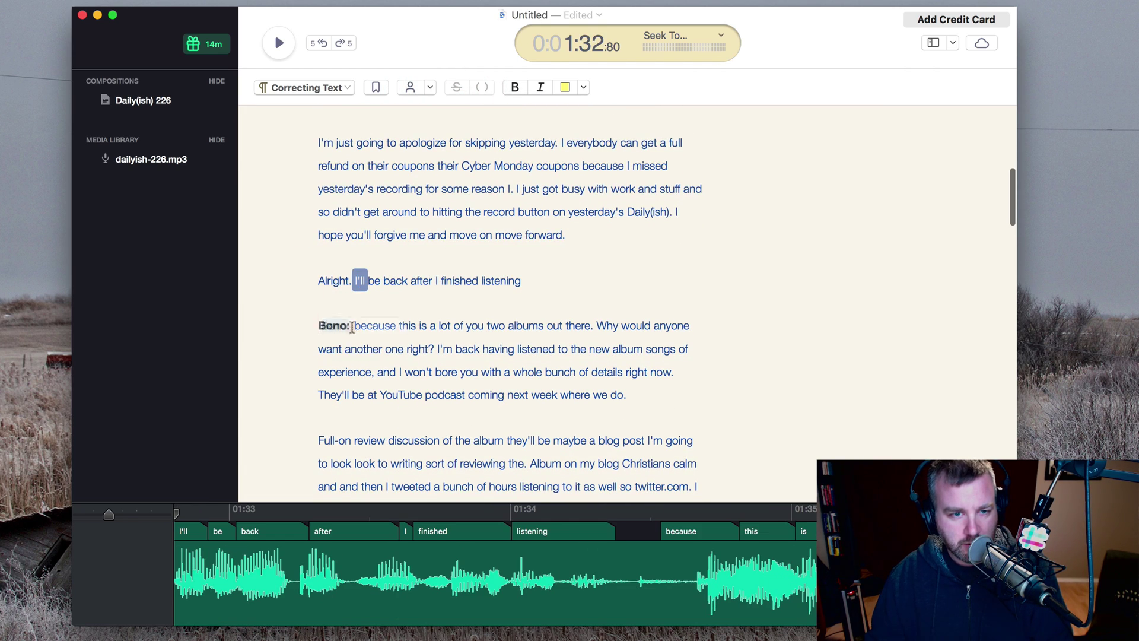
{"action": "left_click", "coordinate": [466, 325]}
{"action": "type", "text": "U"}
{"action": "key", "text": "Delete"}
{"action": "key", "text": "Delete"}
{"action": "key", "text": "Delete"}
{"action": "key", "text": "Delete"}
{"action": "key", "text": "Delete"}
{"action": "key", "text": "Delete"}
{"action": "key", "text": "Delete"}
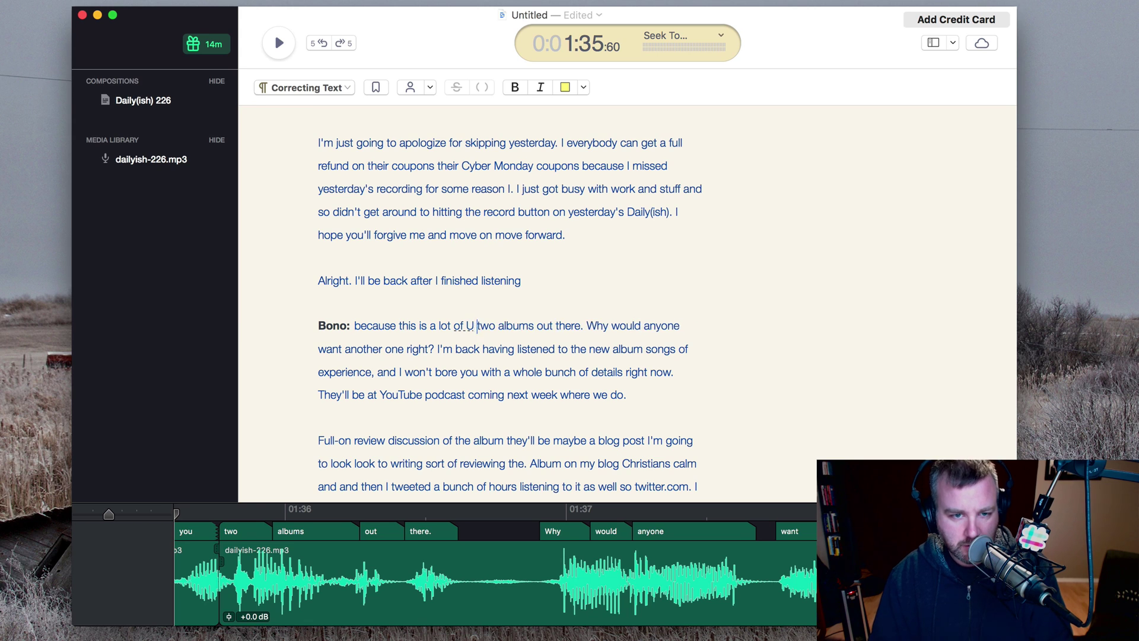
{"action": "type", "text": "2"}
{"action": "key", "text": "space"}
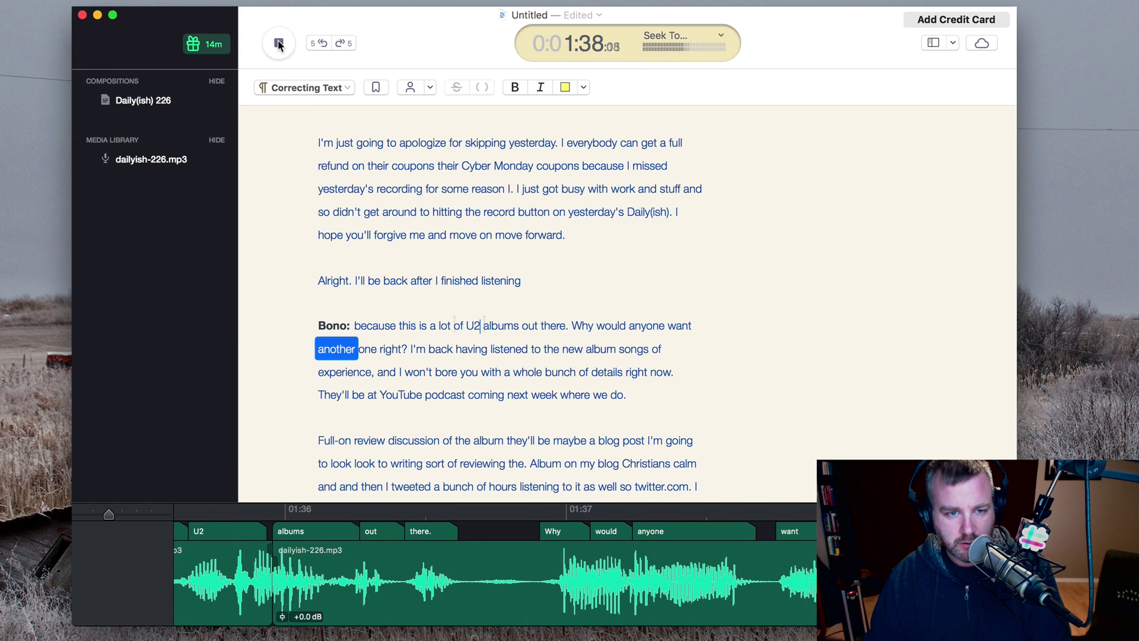
- End Bono's paragraph with "another one?" and begin a new paragraph with "Alright I'm back"
{"action": "left_click", "coordinate": [379, 349]}
{"action": "type", "text": "?"}
{"action": "key", "text": "Return"}
{"action": "type", "text": "Al"}
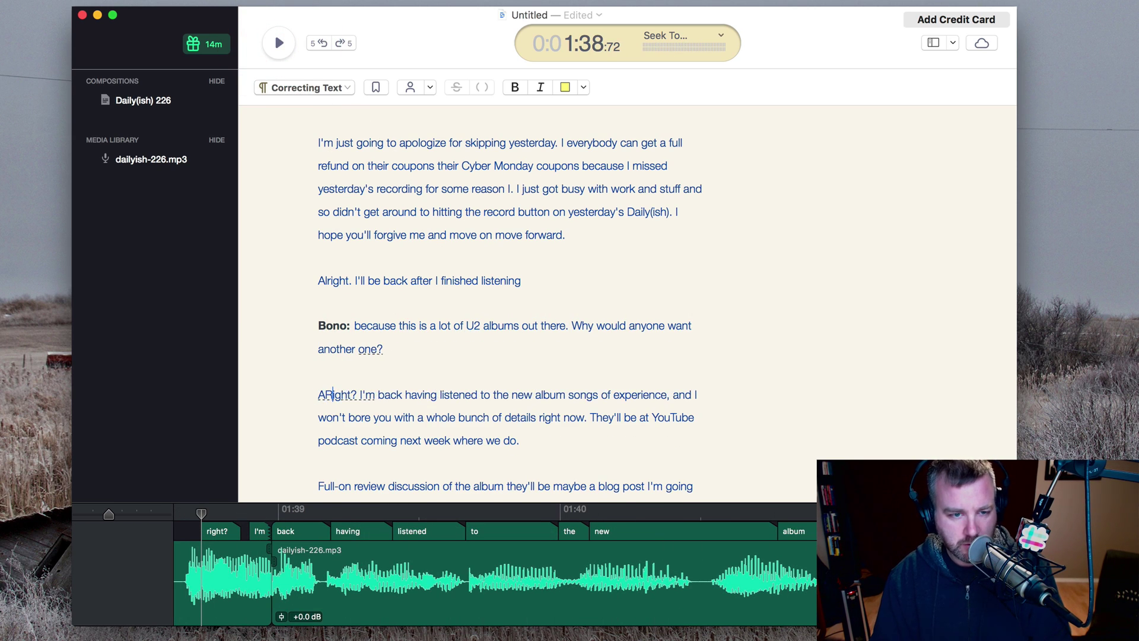
{"action": "key", "text": "BackSpace"}
- Assign the existing host speaker label to the paragraph beginning "Alright I'm back"
{"action": "key", "text": "Left"}
{"action": "key", "text": "Left"}
{"action": "key", "text": "Left"}
{"action": "key", "text": "Left"}
{"action": "key", "text": "Left"}
{"action": "key", "text": "Left"}
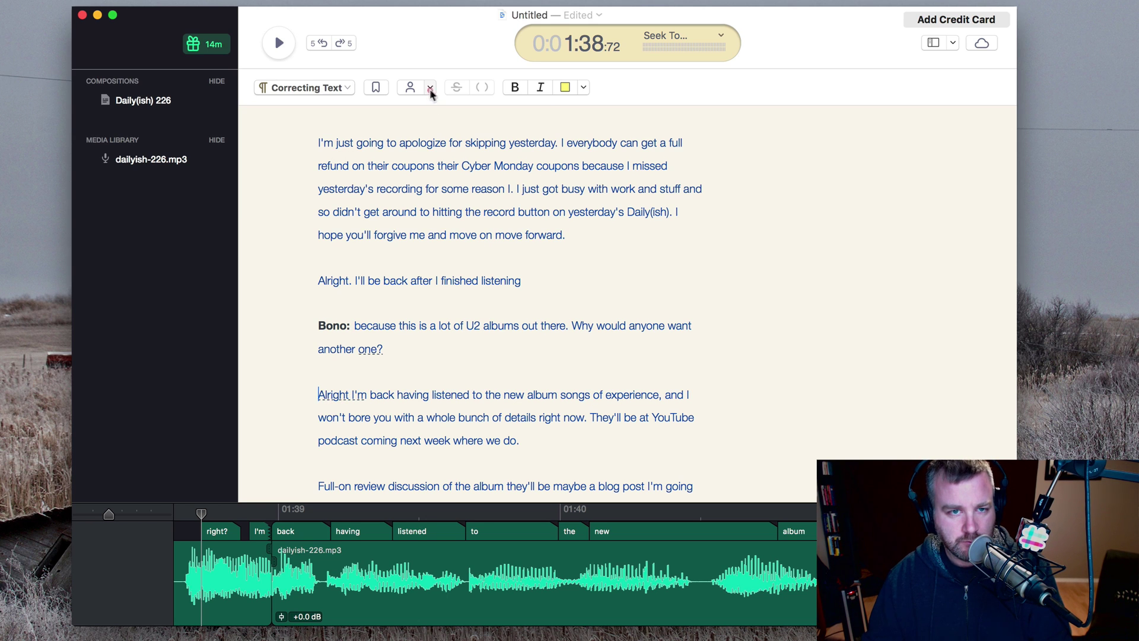
{"action": "left_click", "coordinate": [430, 87]}
{"action": "left_click", "coordinate": [460, 142]}
- Play the host's new paragraph and capitalise the album title as "Songs of Experience"
{"action": "left_click", "coordinate": [279, 42]}
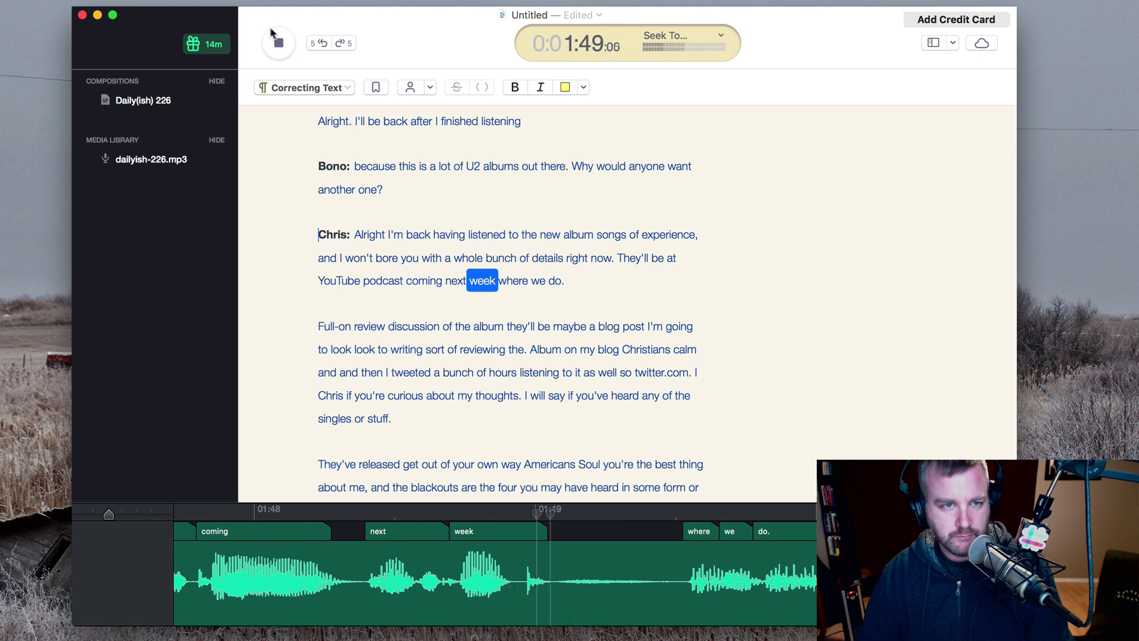
{"action": "left_click", "coordinate": [611, 235]}
{"action": "type", "text": "E"}
{"action": "key", "text": "Delete"}
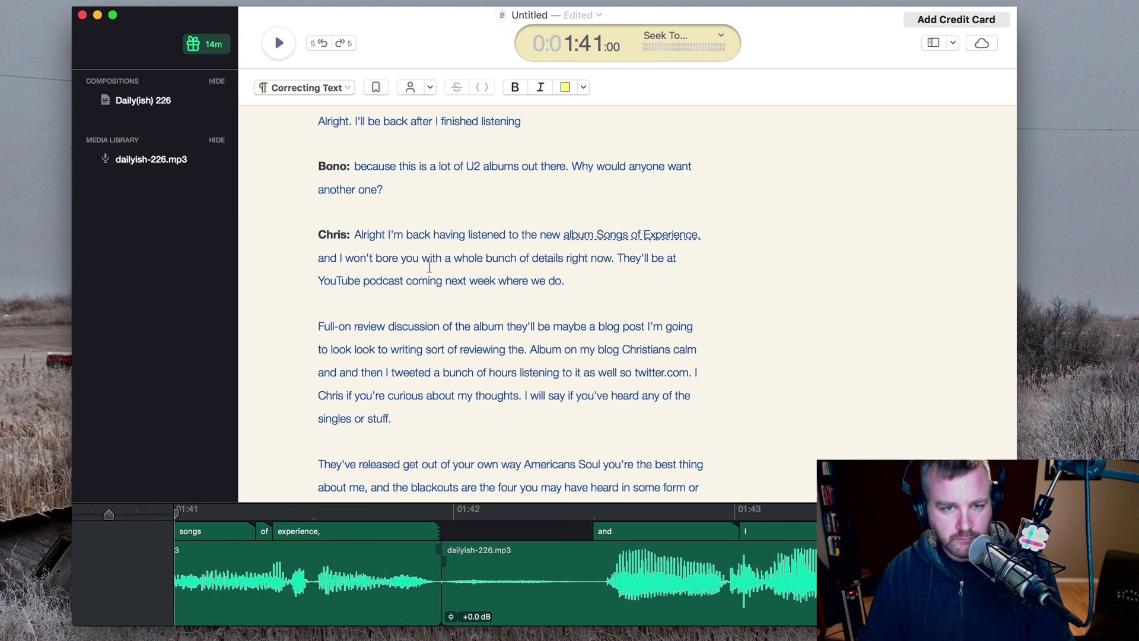
- Put "a" after "They'll be" and replace "YouTube" with "U2" before "podcast"
{"action": "left_click", "coordinate": [674, 258]}
{"action": "key", "text": "BackSpace"}
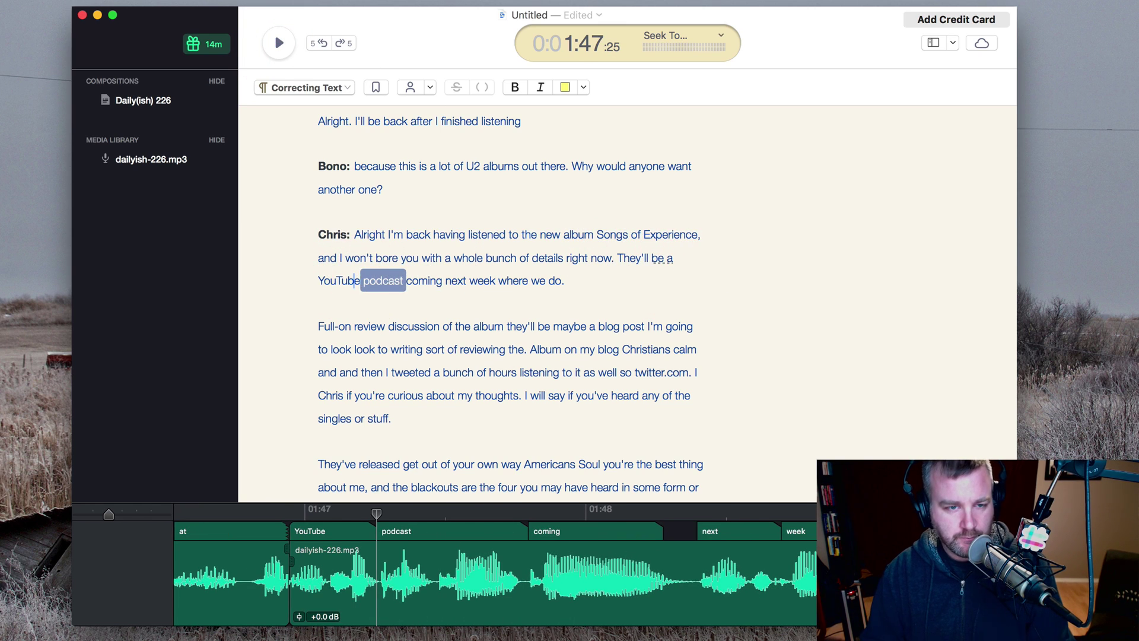
{"action": "double_click", "coordinate": [354, 280]}
{"action": "type", "text": "a"}
- Join the "Full-on review" paragraph to the previous one so the text reads "where we do a full-on review"
{"action": "left_click", "coordinate": [319, 326]}
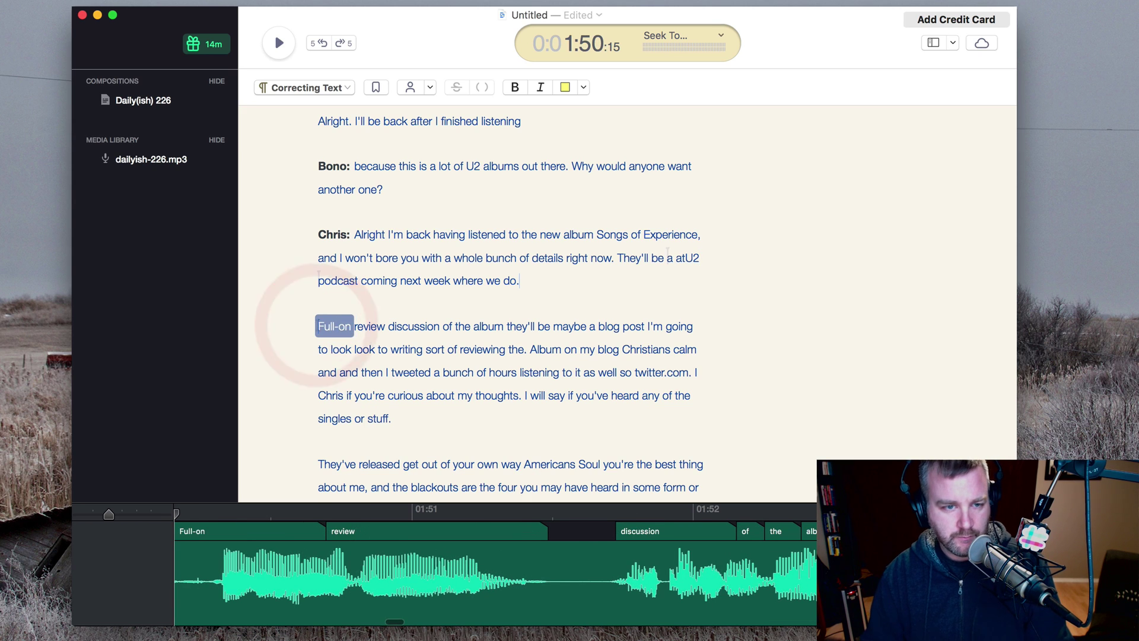
{"action": "key", "text": "BackSpace"}
{"action": "key", "text": "BackSpace"}
{"action": "type", "text": "a"}
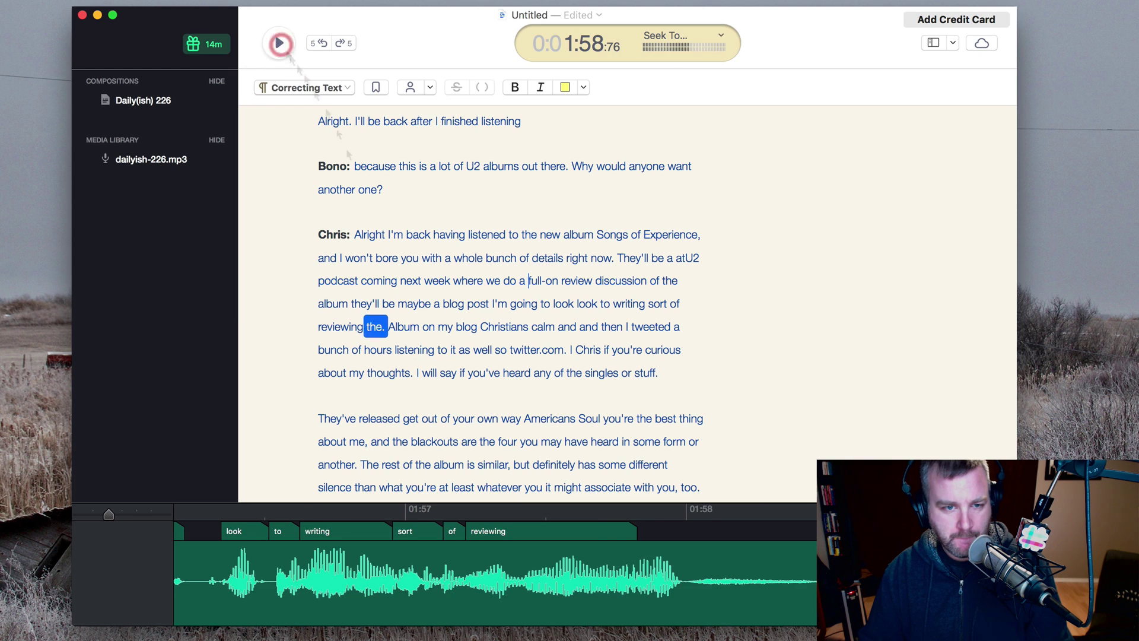
- Join "the. Album" into "the album" and replace "Christians calm" with the host's blog domain
{"action": "left_click", "coordinate": [278, 43]}
{"action": "left_click", "coordinate": [282, 44]}
{"action": "left_click", "coordinate": [509, 324]}
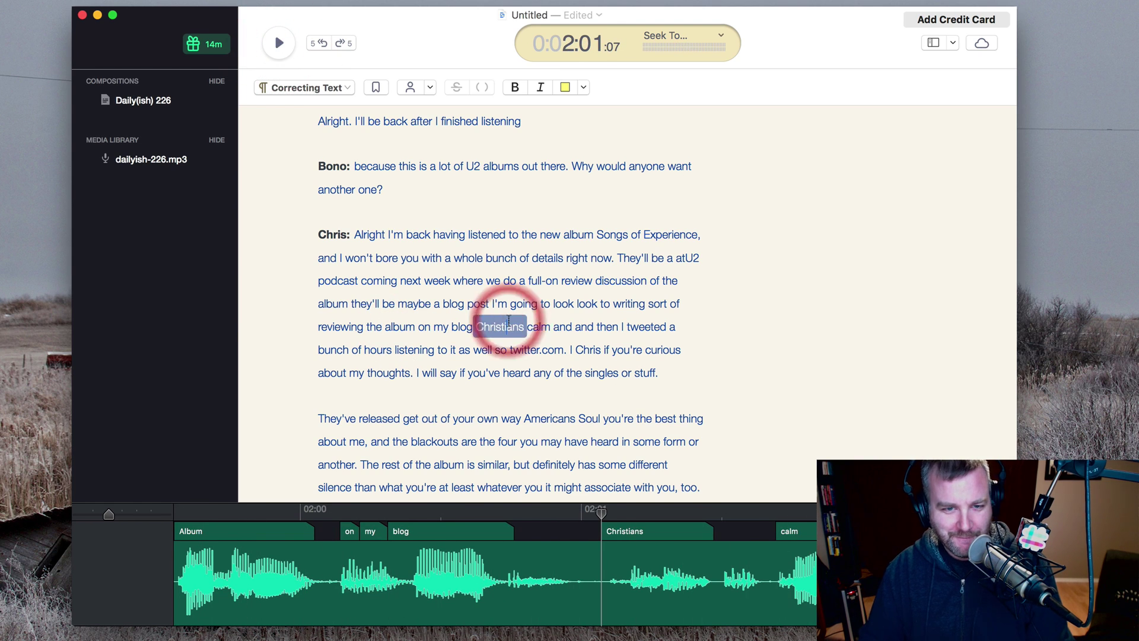
{"action": "key", "text": "BackSpace"}
{"action": "key", "text": "BackSpace"}
{"action": "type", "text": "enns.com"}
{"action": "key", "text": "Delete"}
{"action": "key", "text": "Delete"}
{"action": "key", "text": "Delete"}
{"action": "key", "text": "Delete"}
{"action": "key", "text": "Delete"}
{"action": "key", "text": "Delete"}
{"action": "key", "text": "Delete"}
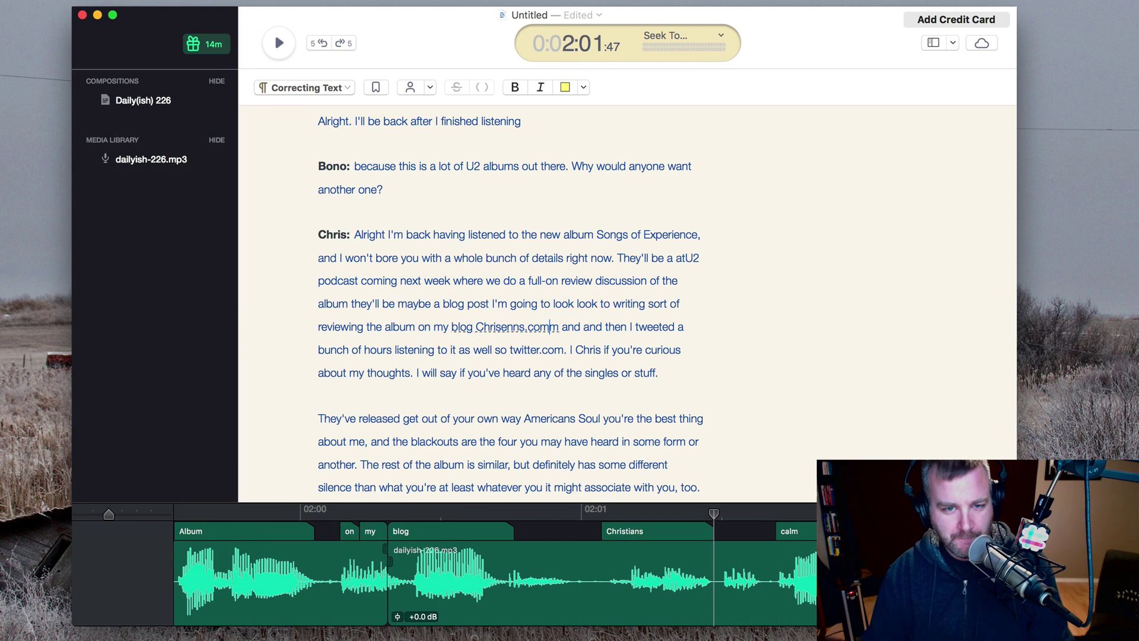
- Replace "hours" with "while I was" before "listening", and rewrite the split "twitter.com." mention as the host's Twitter address
{"action": "left_click", "coordinate": [276, 44]}
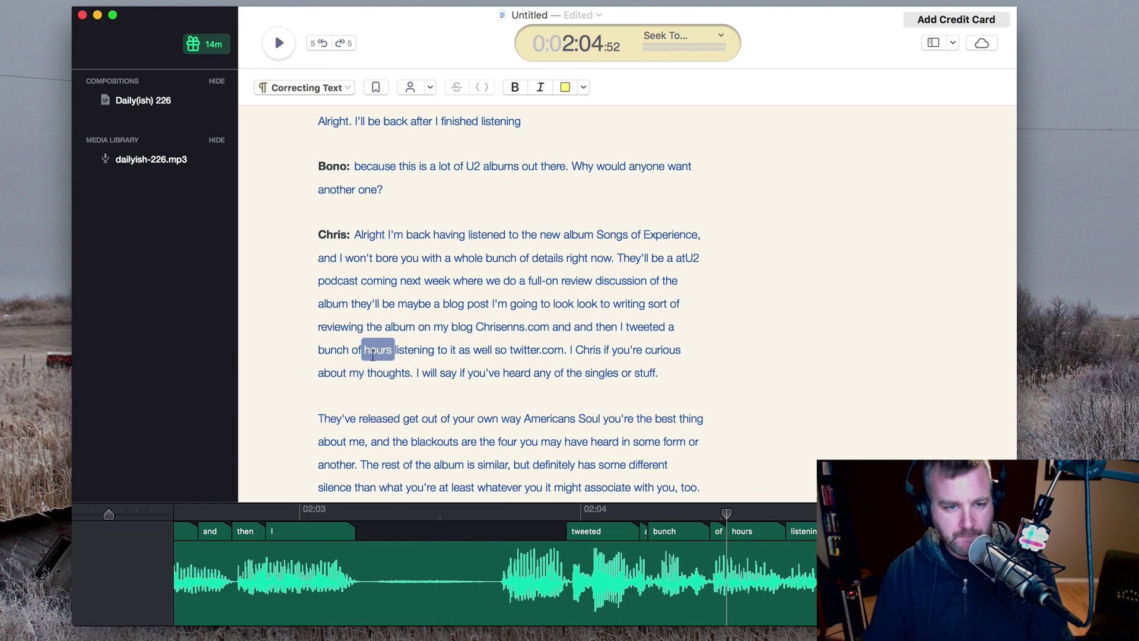
{"action": "type", "text": "while I was"}
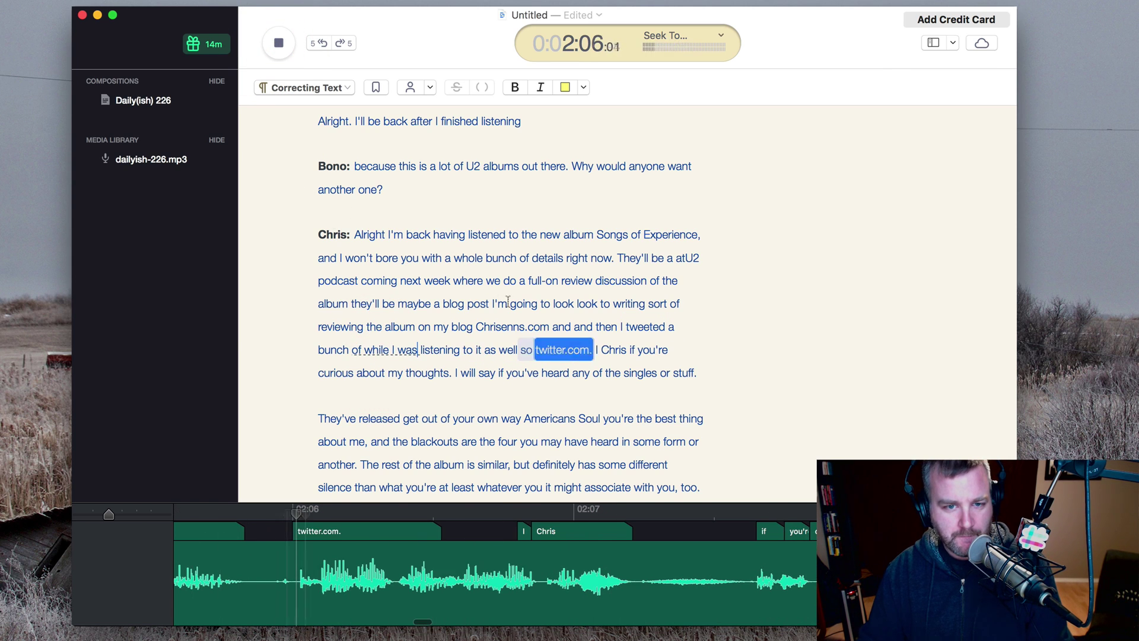
{"action": "key", "text": "BackSpace"}
{"action": "key", "text": "BackSpace"}
{"action": "key", "text": "BackSpace"}
{"action": "key", "text": "BackSpace"}
{"action": "type", "text": "/"}
- Start a new paragraph at "I will say" and merge the "They've released" paragraph into it as "stuff they've released"
{"action": "left_click", "coordinate": [278, 45]}
{"action": "left_click", "coordinate": [278, 44]}
{"action": "left_click", "coordinate": [417, 246]}
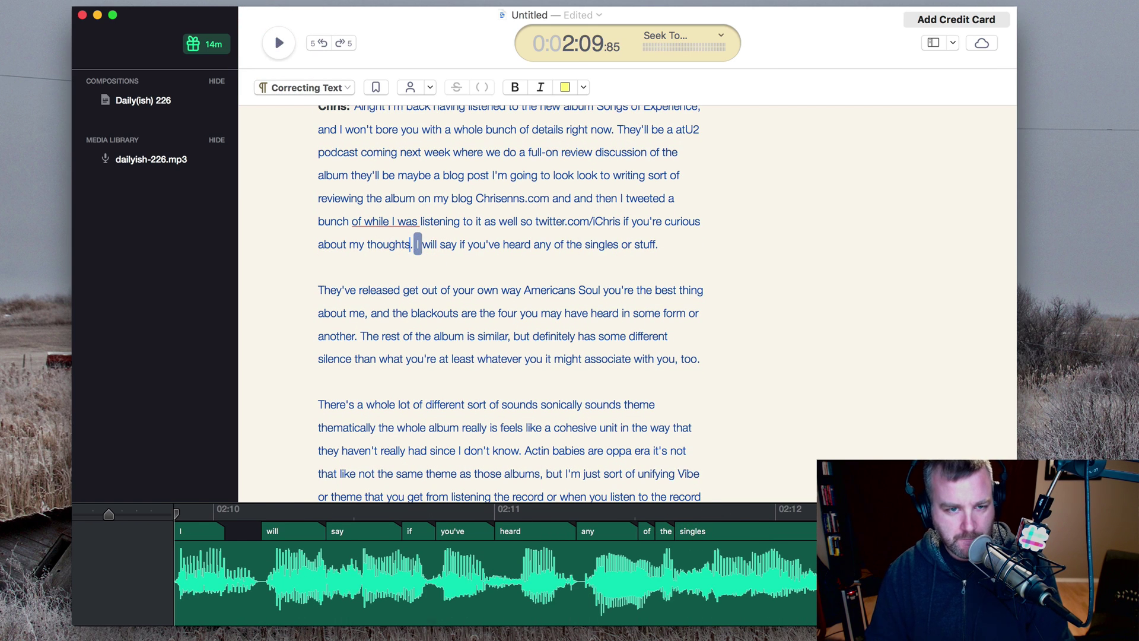
{"action": "key", "text": "Return"}
{"action": "key", "text": "BackSpace"}
- Correct the first song titles to read "Get out of your own way, American Soul, You're the best thing about me"
{"action": "left_click", "coordinate": [646, 291]}
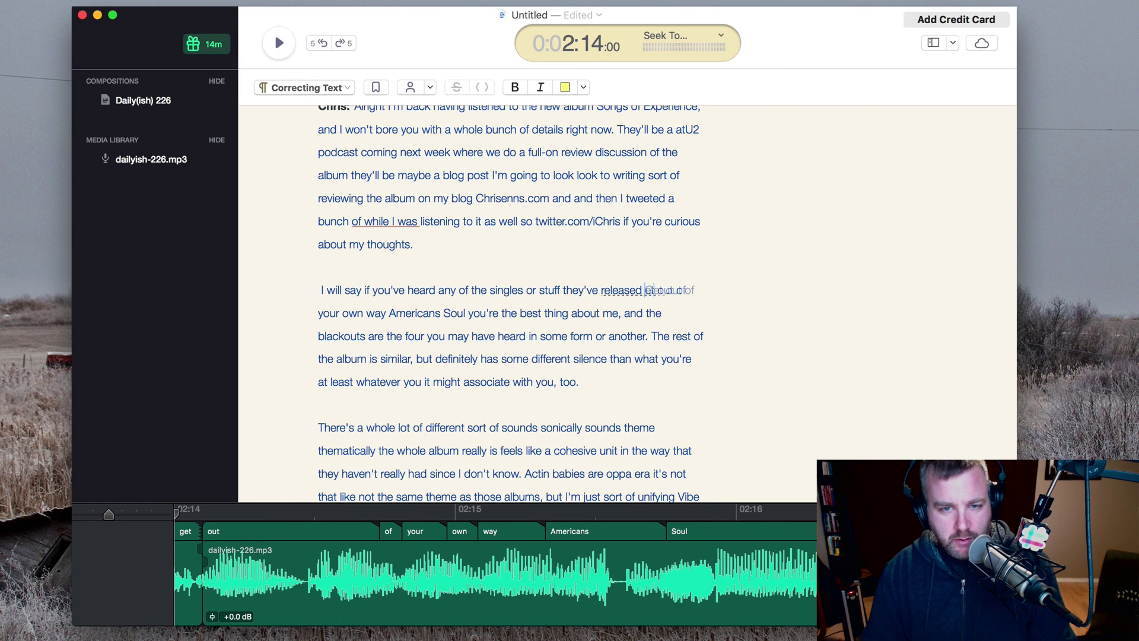
{"action": "left_click", "coordinate": [389, 313]}
{"action": "type", "text": ","}
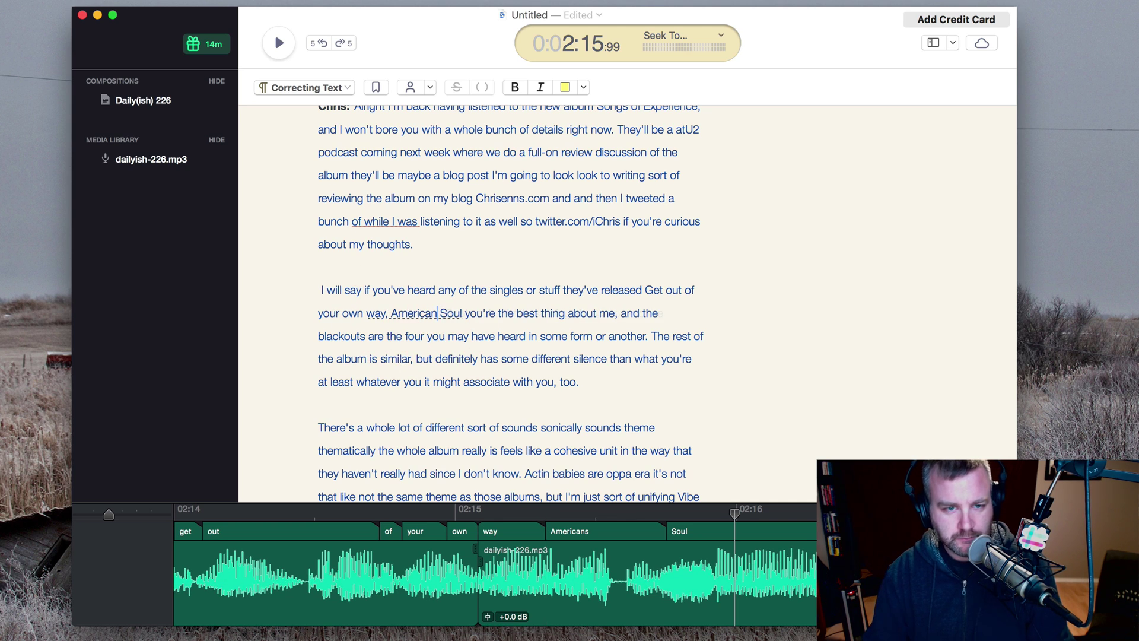
{"action": "key", "text": "Right"}
{"action": "key", "text": "Right"}
{"action": "key", "text": "BackSpace"}
{"action": "type", "text": "Y"}
- Change "the blackouts" to the song title "The Blackout"
{"action": "left_click", "coordinate": [651, 311]}
{"action": "key", "text": "BackSpace"}
{"action": "type", "text": "T"}
{"action": "double_click", "coordinate": [324, 334]}
{"action": "key", "text": "Left"}
{"action": "key", "text": "Right"}
{"action": "key", "text": "BackSpace"}
{"action": "left_click", "coordinate": [301, 332]}
{"action": "type", "text": "B"}
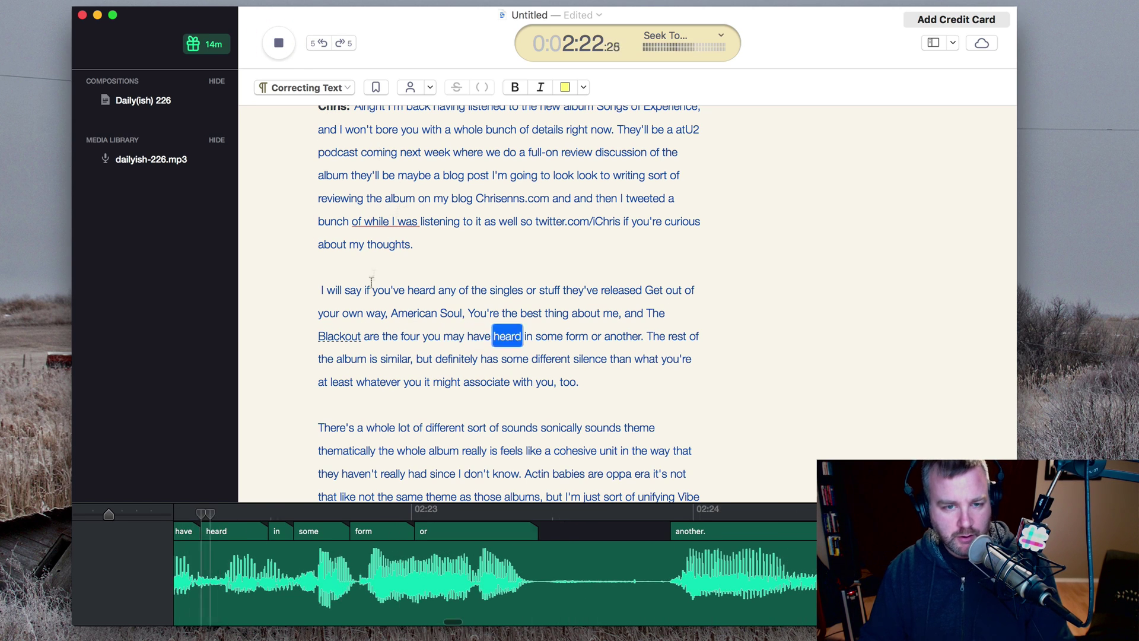
- Replace "silence" with "sounds" after "different", and "you, too" with "U2" after "associate with"
{"action": "scroll", "coordinate": [386, 374], "scroll_direction": "down", "scroll_amount": 2}
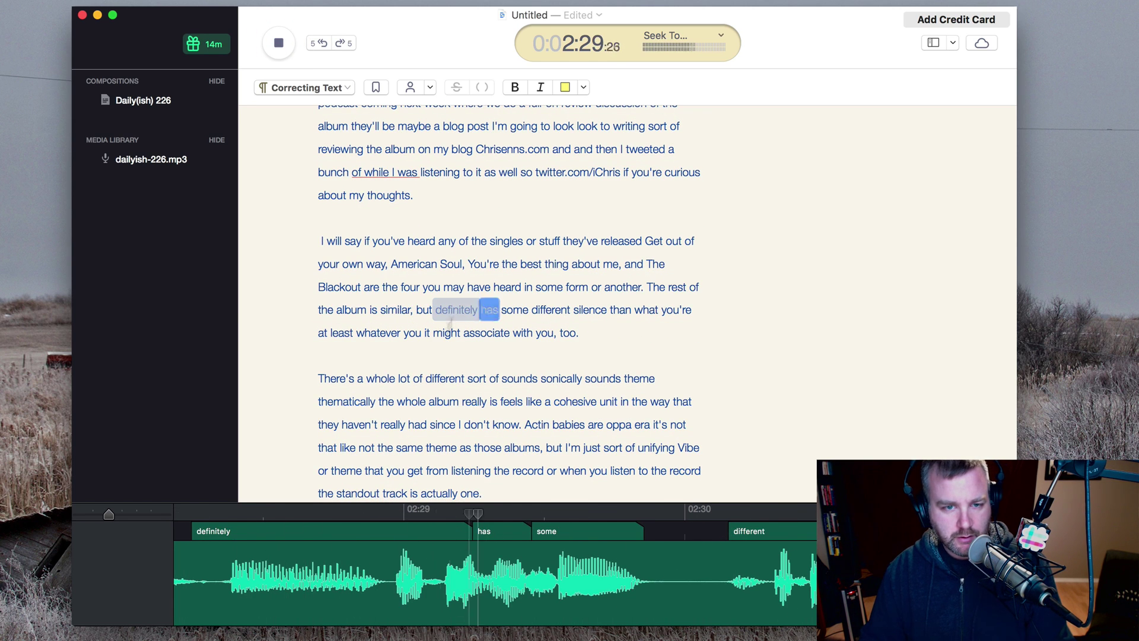
{"action": "double_click", "coordinate": [587, 312]}
{"action": "type", "text": "sounds"}
{"action": "scroll", "coordinate": [350, 349], "scroll_direction": "down", "scroll_amount": 2}
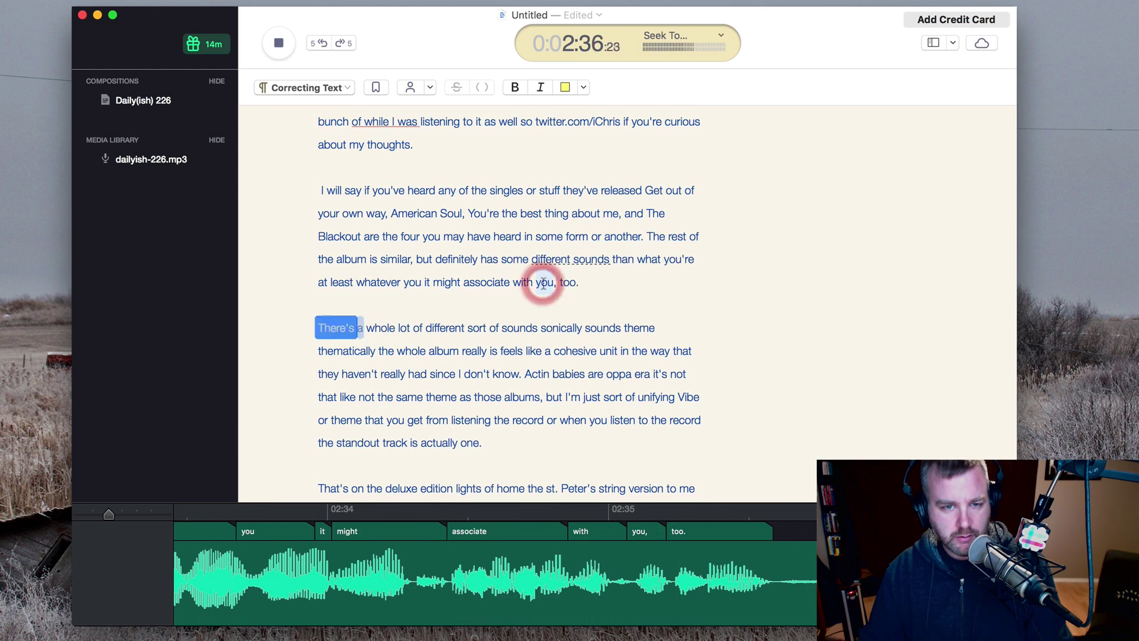
{"action": "left_click_drag", "start_coordinate": [536, 284], "coordinate": [573, 283]}
{"action": "type", "text": "U2"}
- Replace "Actin babies are oppa" with the album titles "Achtung Baby, Zooropa" before "era"
{"action": "scroll", "coordinate": [374, 221], "scroll_direction": "down", "scroll_amount": 3}
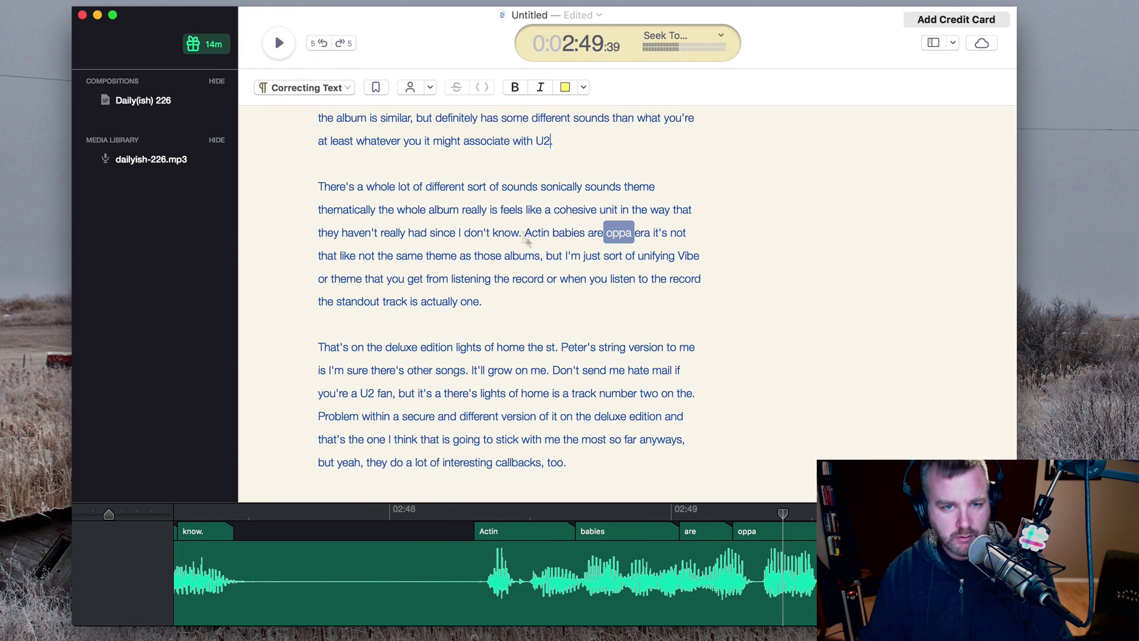
{"action": "left_click", "coordinate": [524, 233]}
{"action": "type", "text": "Ach"}
{"action": "key", "text": "Delete"}
{"action": "key", "text": "Delete"}
{"action": "key", "text": "Delete"}
{"action": "key", "text": "Delete"}
{"action": "key", "text": "Delete"}
{"action": "type", "text": "tung"}
{"action": "double_click", "coordinate": [592, 234]}
{"action": "type", "text": "Baby,"}
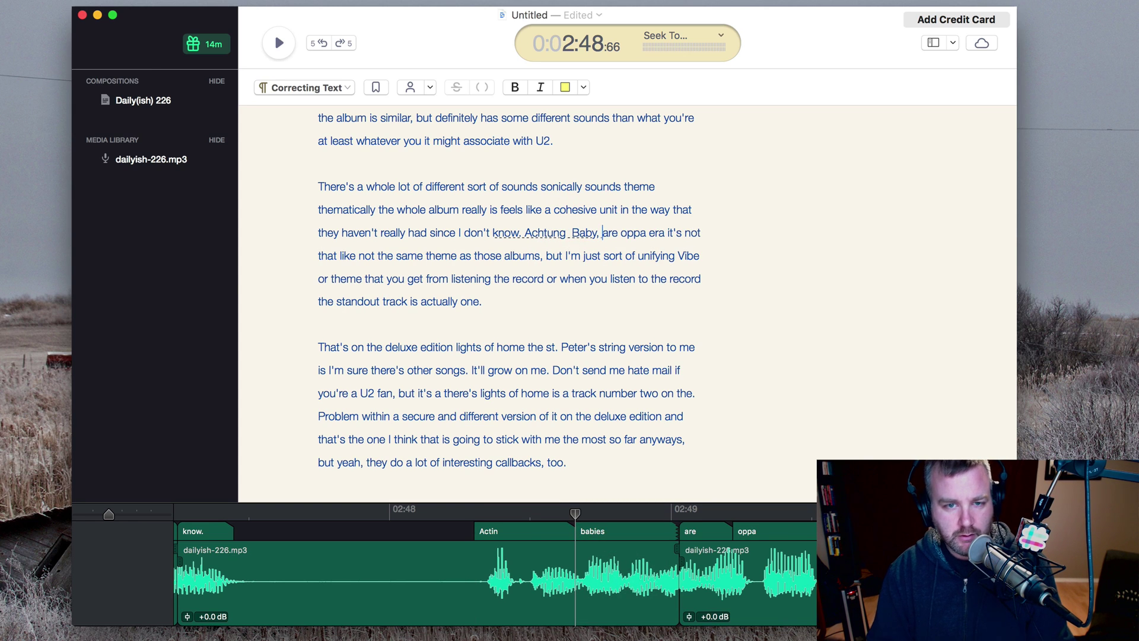
{"action": "left_click", "coordinate": [647, 232], "text": "shift"}
{"action": "type", "text": "Zooropa"}
- Remove "I'm" before "just sort of" and make "Vibe" lowercase
{"action": "left_click", "coordinate": [278, 42]}
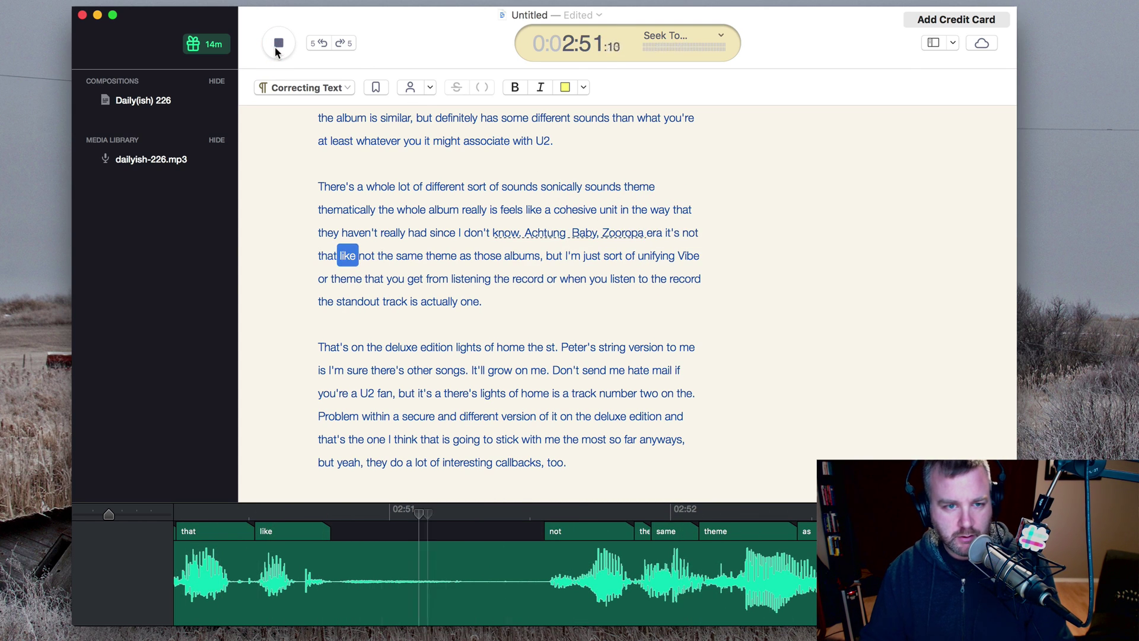
{"action": "left_click", "coordinate": [277, 45]}
{"action": "key", "text": "BackSpace"}
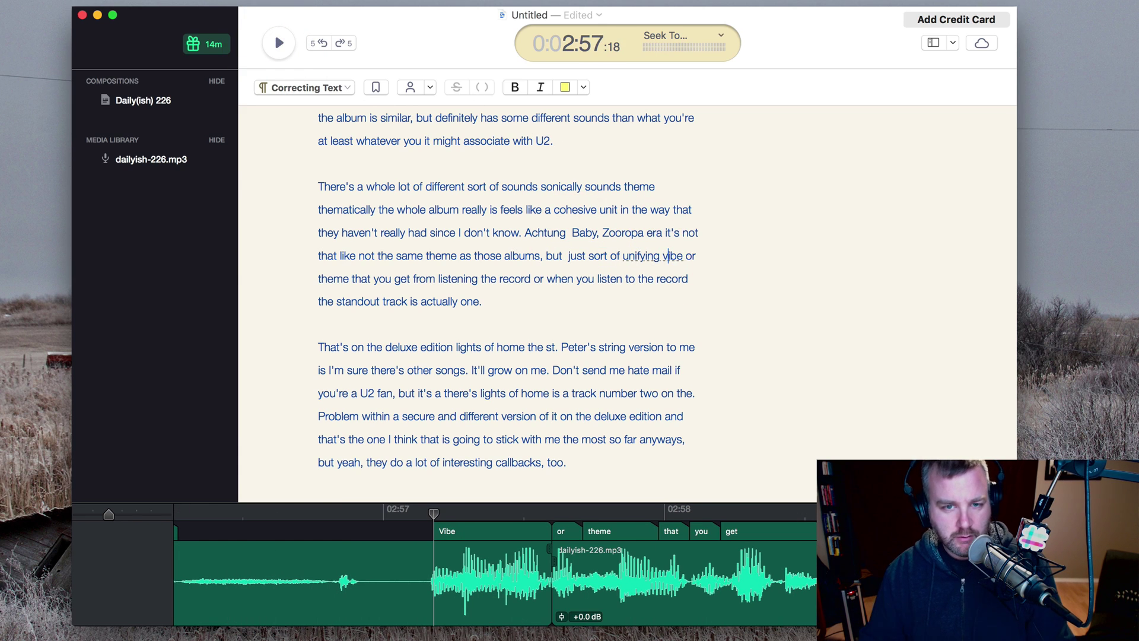
- Play on through the paragraph and start a new one at "The standout track", capitalising "The"
{"action": "left_click", "coordinate": [277, 45]}
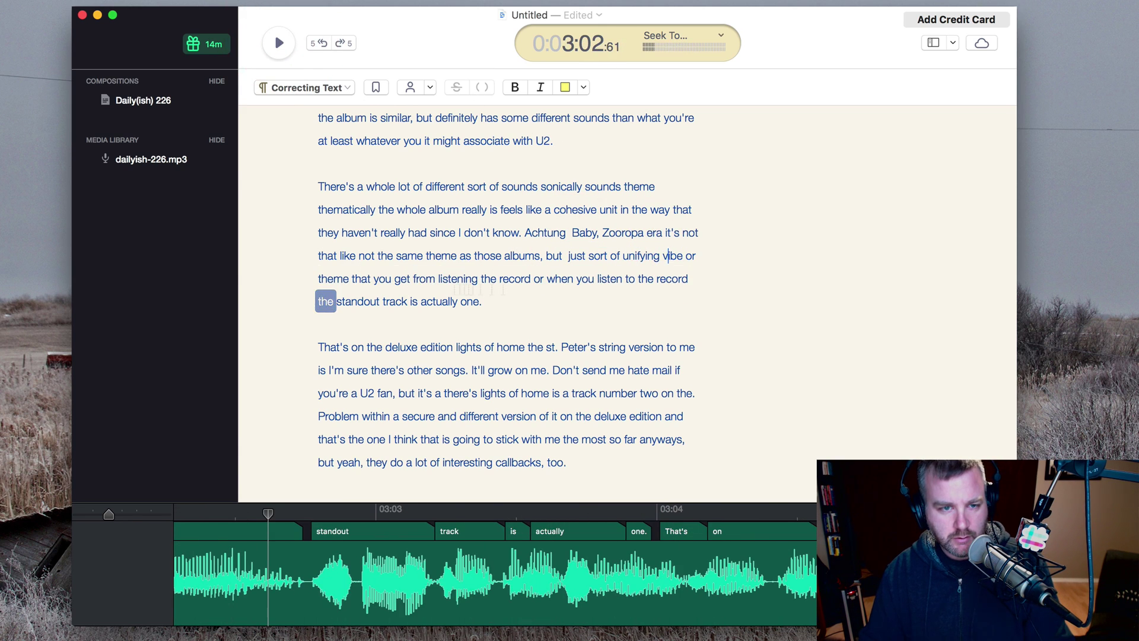
{"action": "key", "text": "Left"}
{"action": "key", "text": "Left"}
{"action": "key", "text": "Left"}
{"action": "key", "text": "Left"}
{"action": "key", "text": "Left"}
{"action": "key", "text": "Left"}
{"action": "key", "text": "Left"}
{"action": "key", "text": "Left"}
{"action": "key", "text": "Left"}
{"action": "key", "text": "Left"}
{"action": "key", "text": "Left"}
{"action": "key", "text": "Left"}
{"action": "key", "text": "Left"}
{"action": "key", "text": "Left"}
{"action": "key", "text": "Left"}
{"action": "key", "text": "Return"}
{"action": "key", "text": "Delete"}
{"action": "type", "text": "T"}
- Merge the "That's on the deluxe edition" paragraph into the previous one so it reads "actually one that's on"
{"action": "key", "text": "Down"}
{"action": "key", "text": "Left"}
{"action": "key", "text": "BackSpace"}
{"action": "key", "text": "BackSpace"}
{"action": "key", "text": "space"}
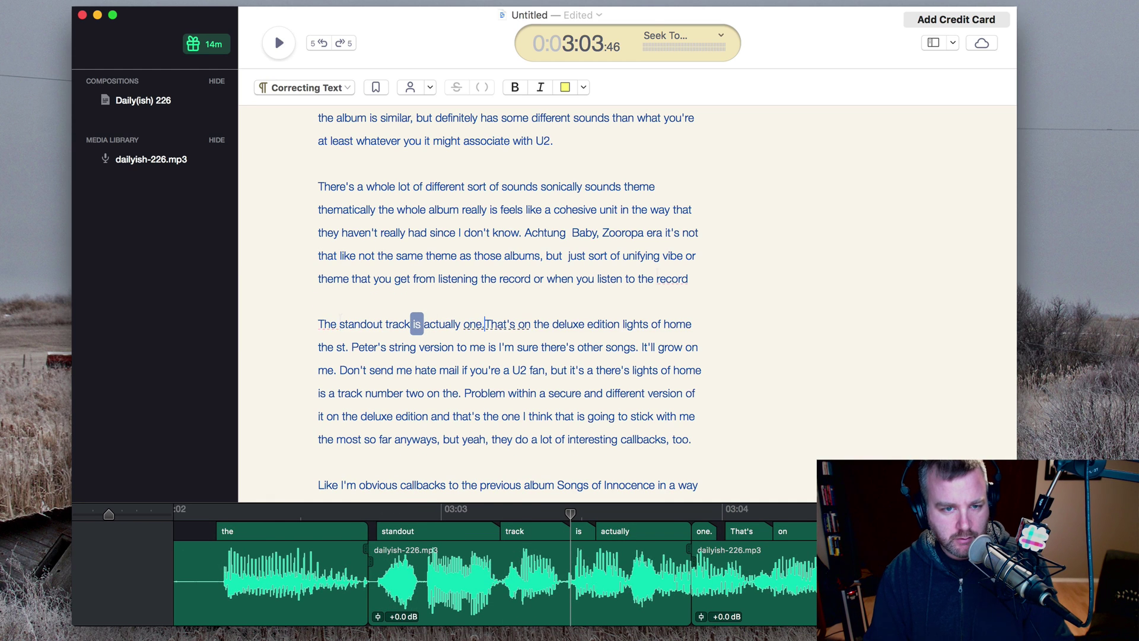
{"action": "key", "text": "Delete"}
{"action": "type", "text": "t"}
{"action": "left_click", "coordinate": [324, 322]}
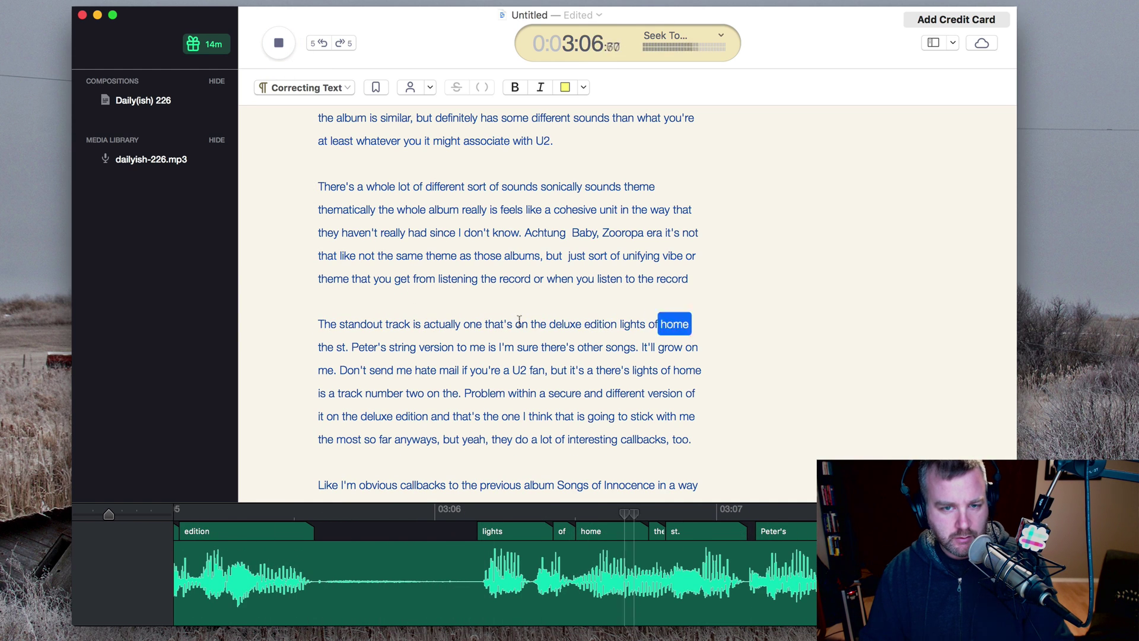
- Change "other songs. It'll grow on me" to "other songs that'll grow on me"
{"action": "scroll", "coordinate": [471, 391], "scroll_direction": "down", "scroll_amount": 2}
{"action": "left_click", "coordinate": [279, 44]}
{"action": "left_click", "coordinate": [635, 294]}
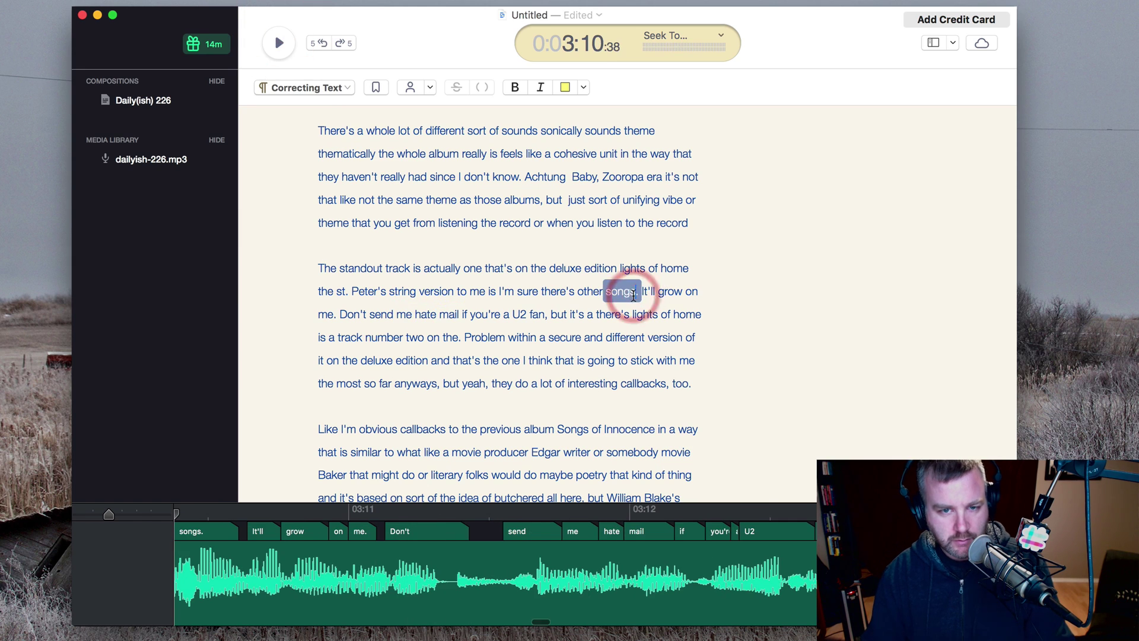
{"action": "key", "text": "BackSpace"}
{"action": "type", "text": ","}
{"action": "key", "text": "Right"}
{"action": "key", "text": "Delete"}
{"action": "type", "text": "ink "}
{"action": "type", "text": "that"}
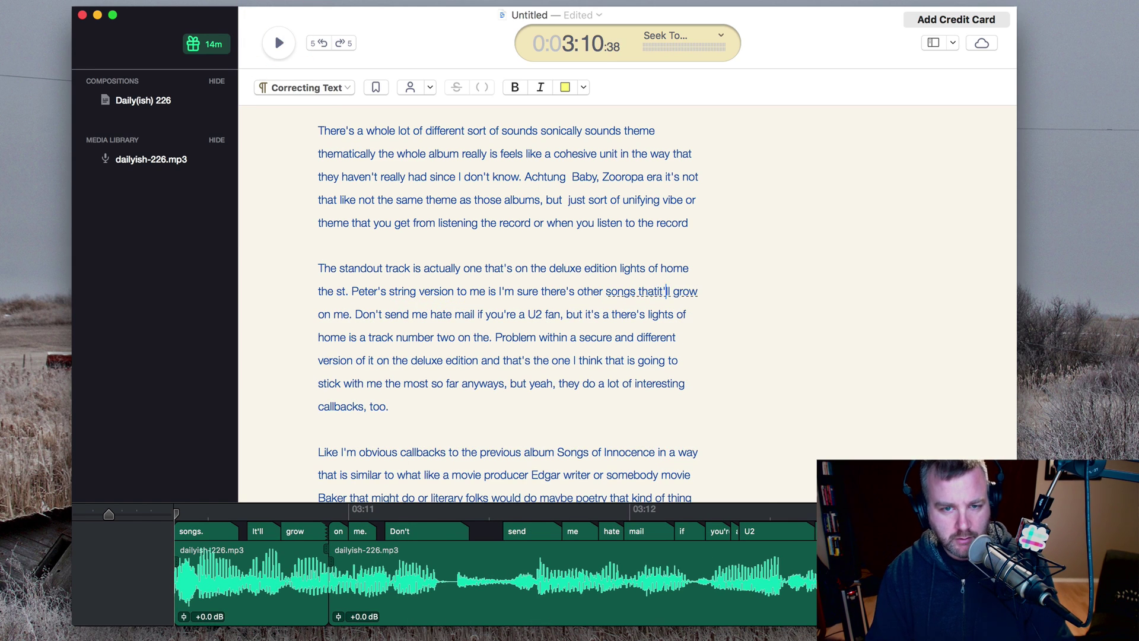
- Replace "the. Problem within a secure" with "the actual album" after "track number two on"
{"action": "left_click", "coordinate": [278, 42]}
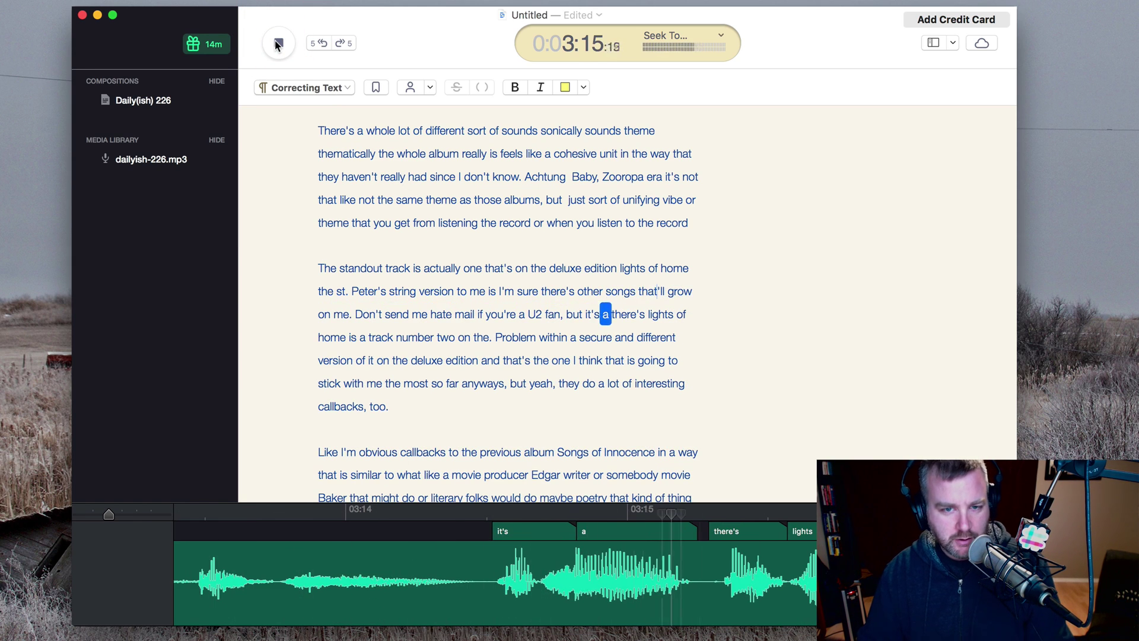
{"action": "left_click", "coordinate": [278, 45]}
{"action": "left_click", "coordinate": [496, 335]}
{"action": "key", "text": "BackSpace"}
{"action": "key", "text": "BackSpace"}
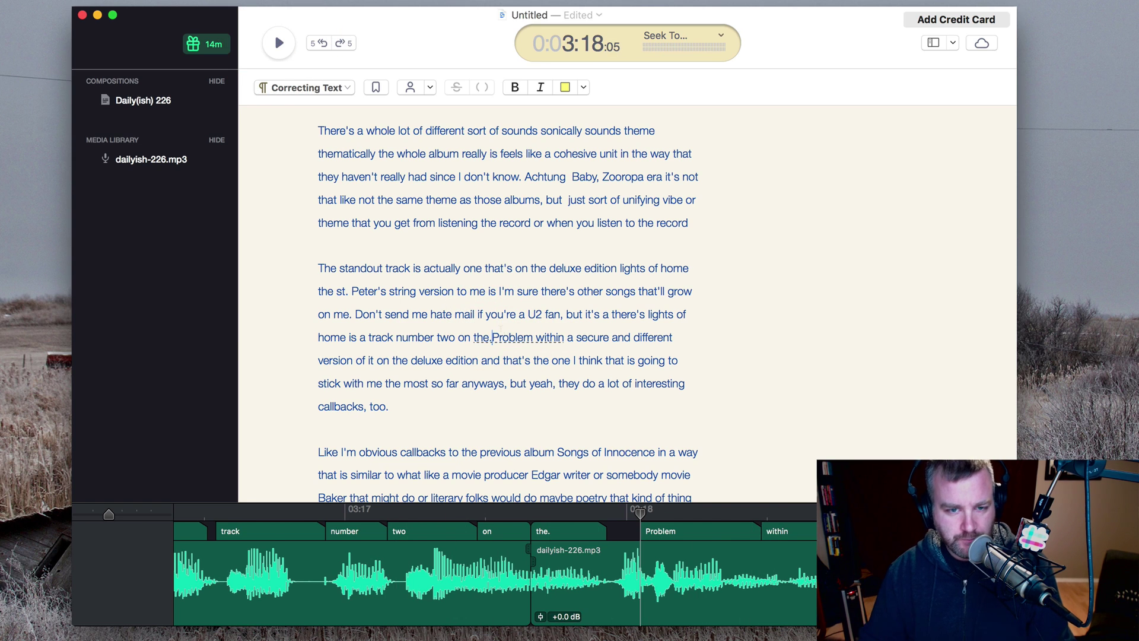
{"action": "left_click", "coordinate": [607, 337], "text": "shift"}
{"action": "type", "text": "actual album"}
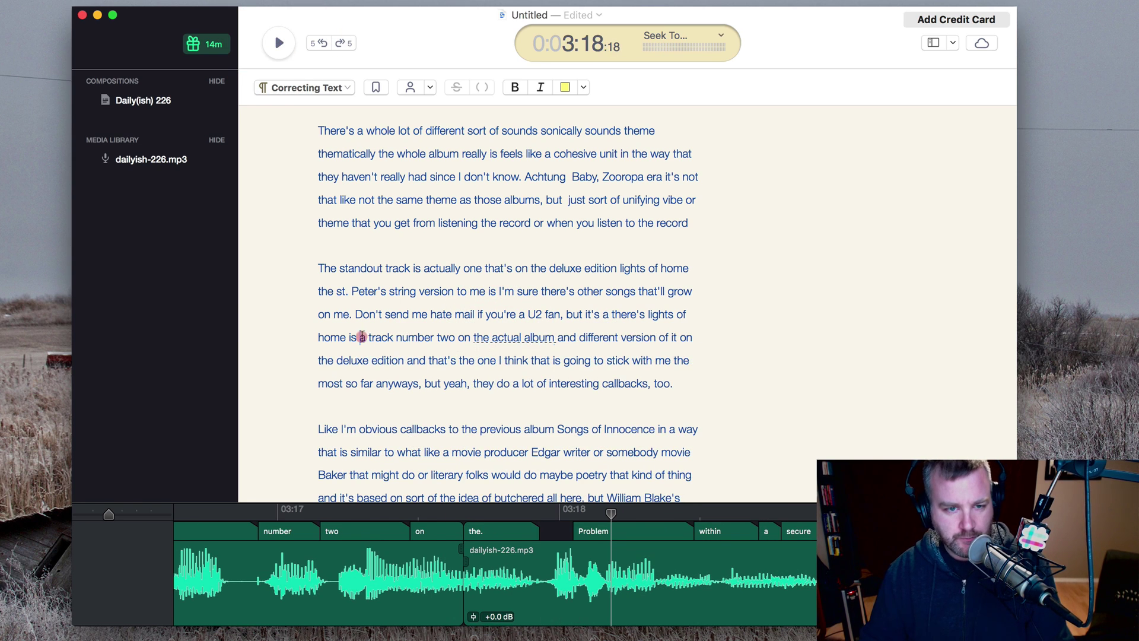
- Merge the "Like I'm obvious" paragraph into the previous one so it reads "interesting callbacks, to like obvious callbacks"
{"action": "left_click", "coordinate": [282, 54]}
{"action": "left_click", "coordinate": [280, 52]}
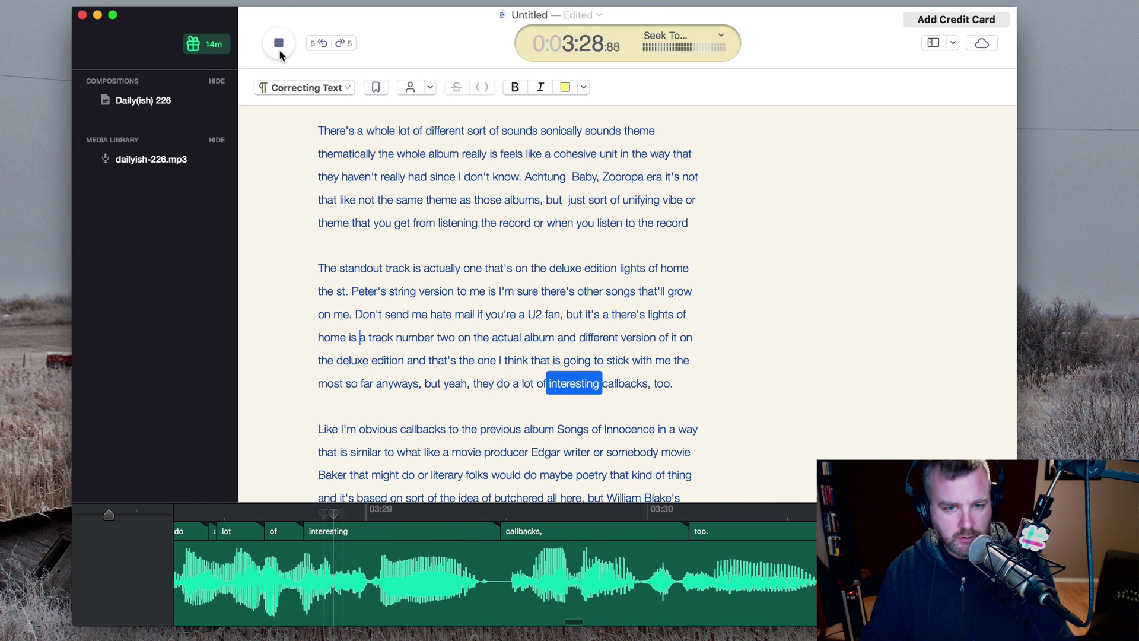
{"action": "left_click", "coordinate": [657, 383]}
{"action": "key", "text": "Delete"}
{"action": "key", "text": "Delete"}
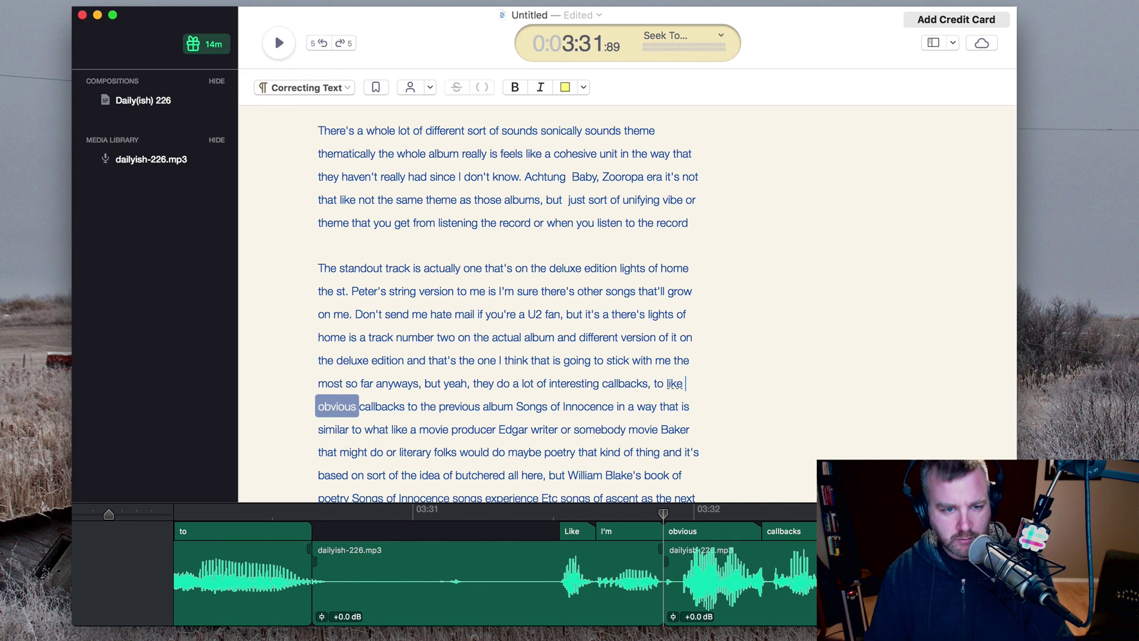
- Change "Edgar writer" to "Edgar Wright" and "movie Baker" to "movie maker"
{"action": "left_click", "coordinate": [279, 44]}
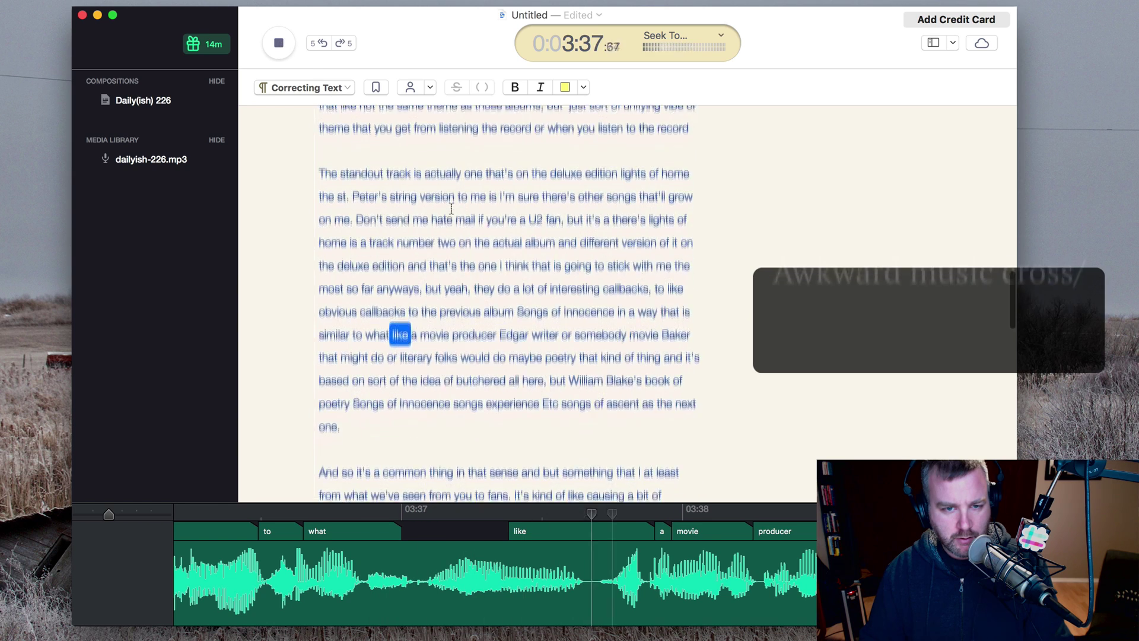
{"action": "left_click", "coordinate": [278, 43]}
{"action": "type", "text": "Wright"}
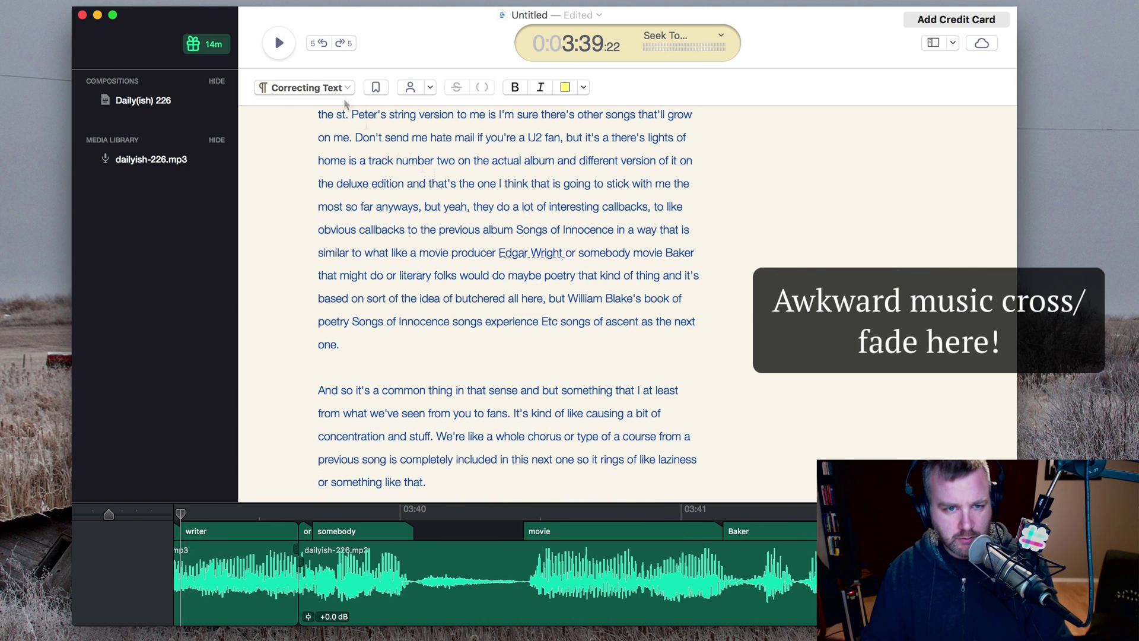
{"action": "left_click", "coordinate": [277, 48]}
{"action": "double_click", "coordinate": [674, 255]}
{"action": "type", "text": "maker"}
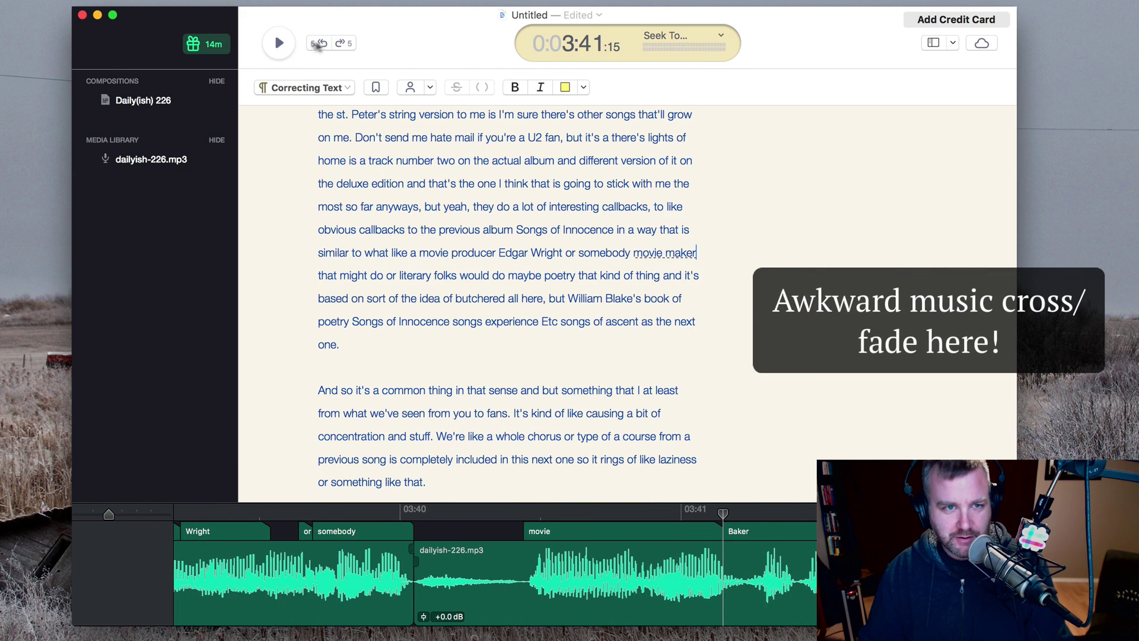
- Rewrite "the idea of butchered all here" as "the idea of, I'm going to butcher it all here"
{"action": "left_click", "coordinate": [276, 47]}
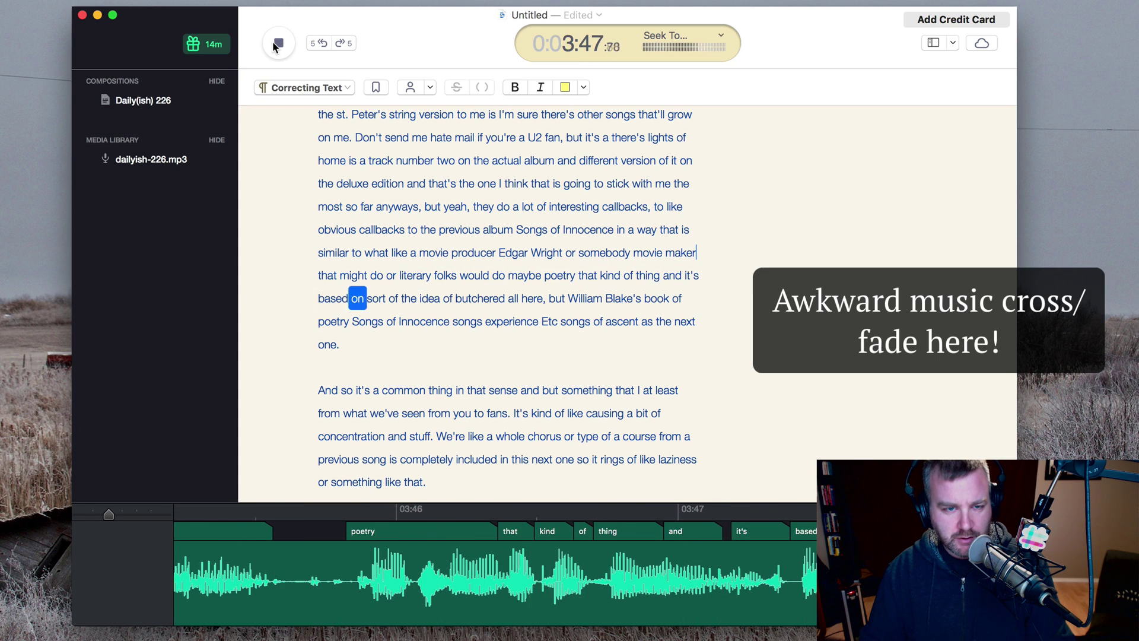
{"action": "left_click", "coordinate": [453, 299]}
{"action": "type", "text": ", I'm going to"}
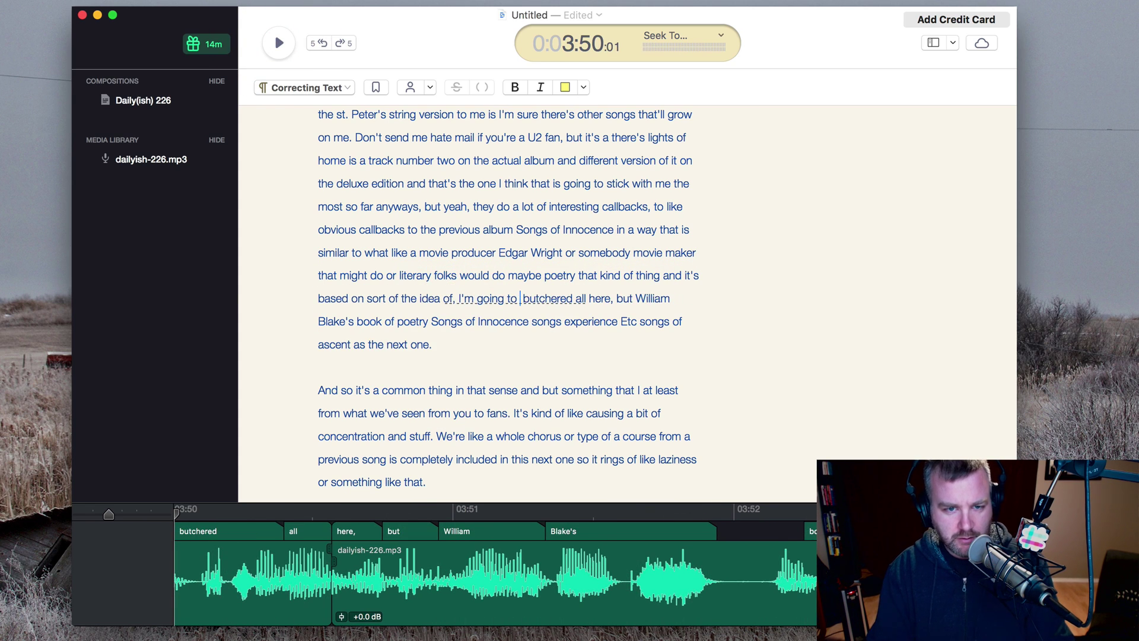
{"action": "key", "text": "Delete"}
{"action": "key", "text": "Delete"}
{"action": "type", "text": "it"}
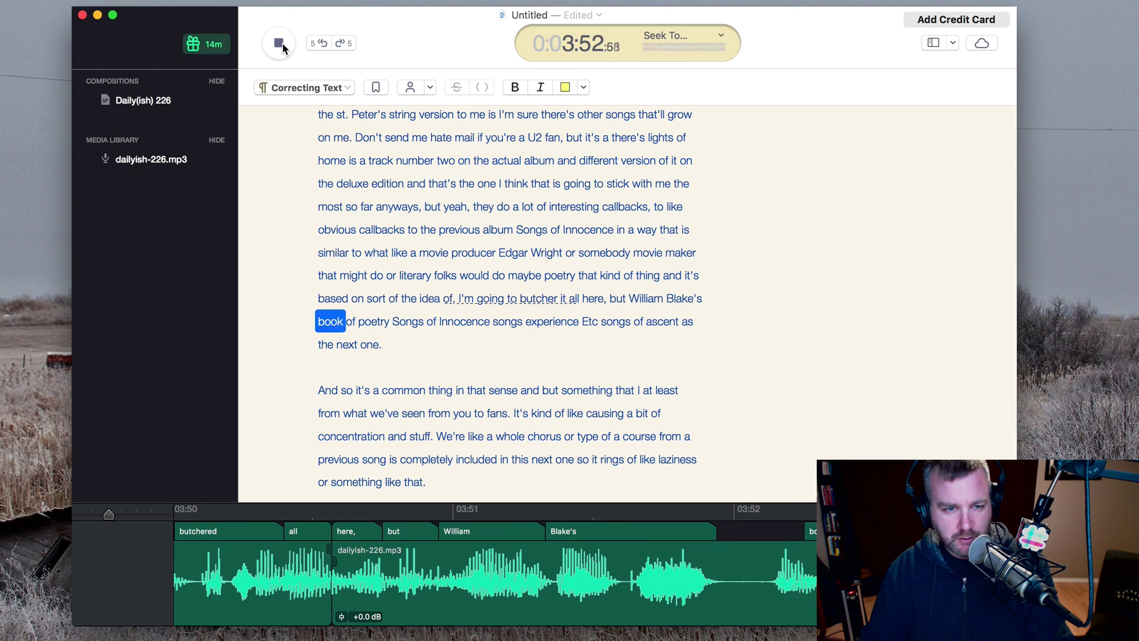
- Play on through the sentence about the poetry book and change "as" to "is" before "the next one"
{"action": "left_click", "coordinate": [282, 48]}
{"action": "left_click", "coordinate": [687, 322]}
{"action": "key", "text": "BackSpace"}
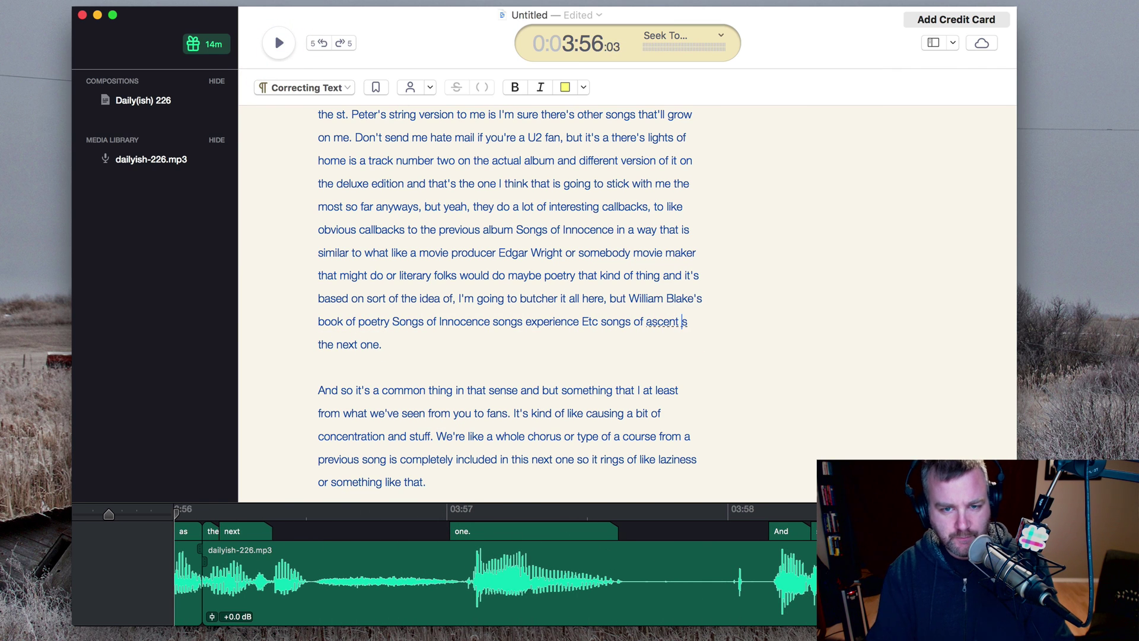
{"action": "key", "text": "space"}
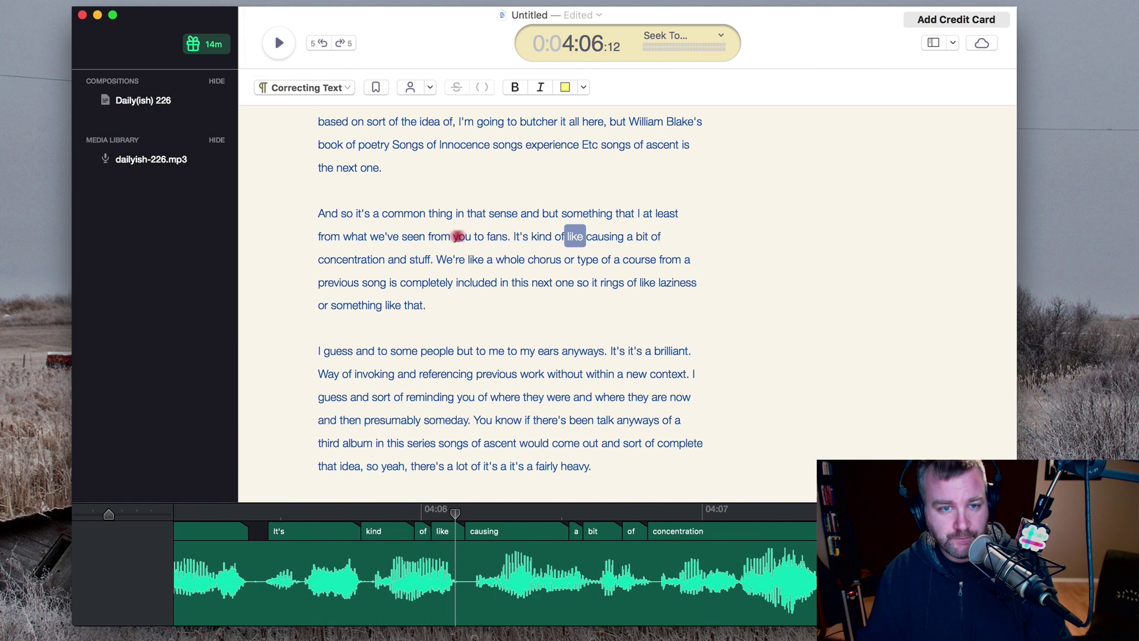
- Change "you to fans. It's" to "U2 fans, it's", and replace "We're" with "where" before "like a whole chorus"
{"action": "left_click_drag", "start_coordinate": [452, 236], "coordinate": [492, 237]}
{"action": "type", "text": "U2"}
{"action": "left_click", "coordinate": [278, 43]}
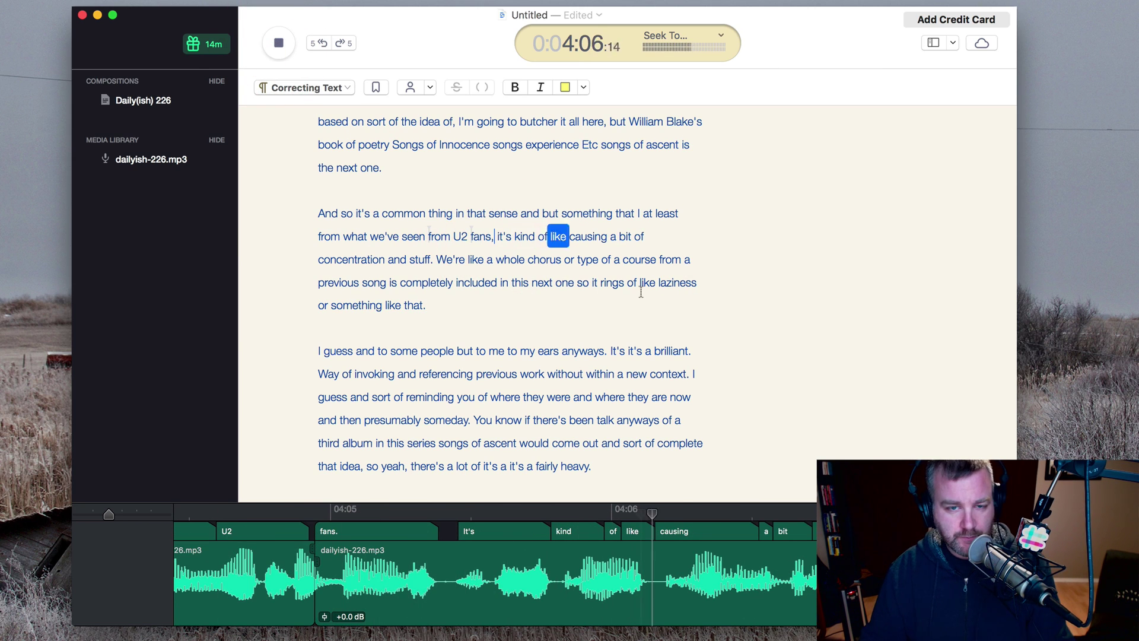
{"action": "left_click_drag", "start_coordinate": [433, 258], "coordinate": [465, 260]}
{"action": "type", "text": ", where"}
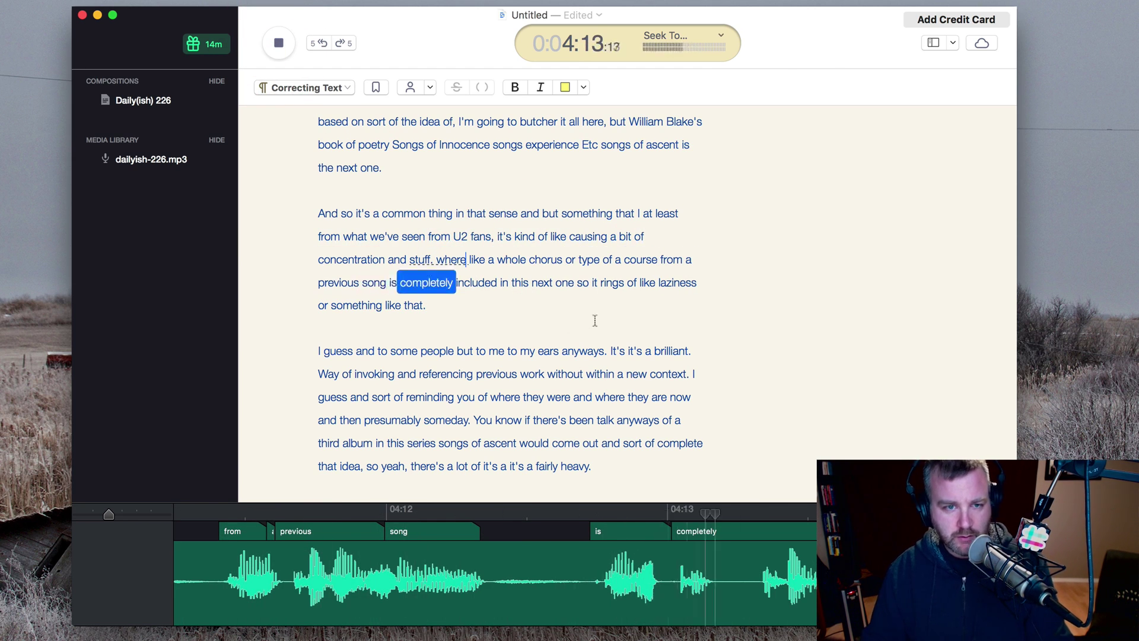
{"action": "scroll", "coordinate": [549, 354], "scroll_direction": "down", "scroll_amount": 3}
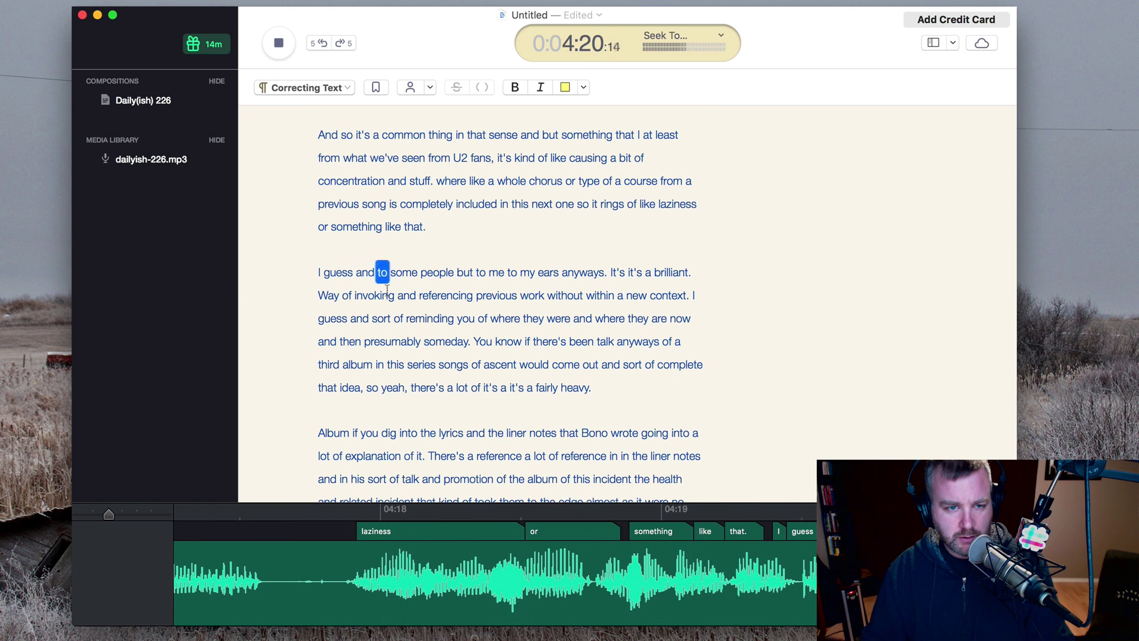
- Join the "I guess and to some people" paragraph to the previous one, with a comma after "something like that"
{"action": "left_click", "coordinate": [428, 227]}
{"action": "key", "text": "Delete"}
{"action": "key", "text": "BackSpace"}
{"action": "type", "text": ","}
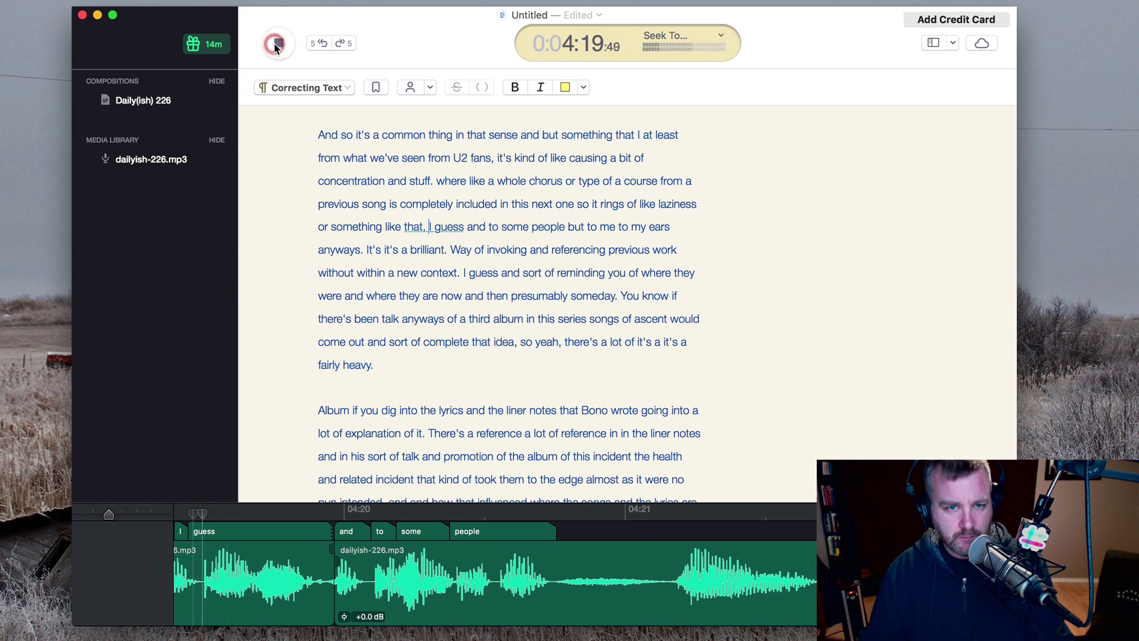
- Change "anyways. It's" to "anyways, it's" and "brilliant. Way" to "brilliant way"
{"action": "left_click", "coordinate": [363, 250]}
{"action": "key", "text": "BackSpace"}
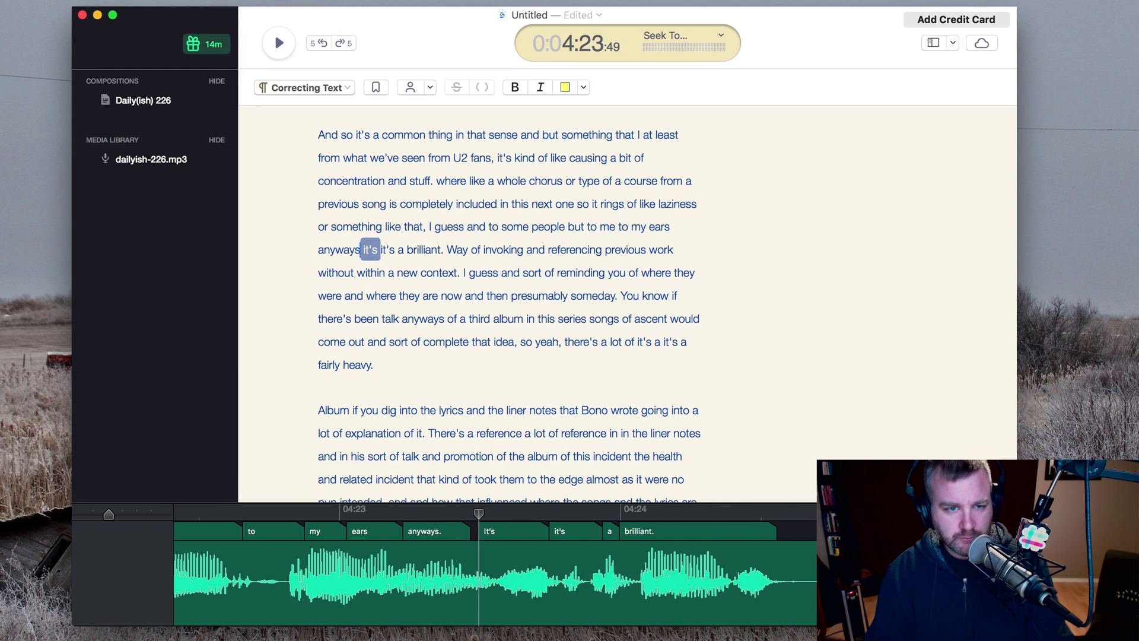
{"action": "left_click", "coordinate": [449, 249]}
{"action": "key", "text": "BackSpace"}
{"action": "key", "text": "BackSpace"}
{"action": "key", "text": "Tab"}
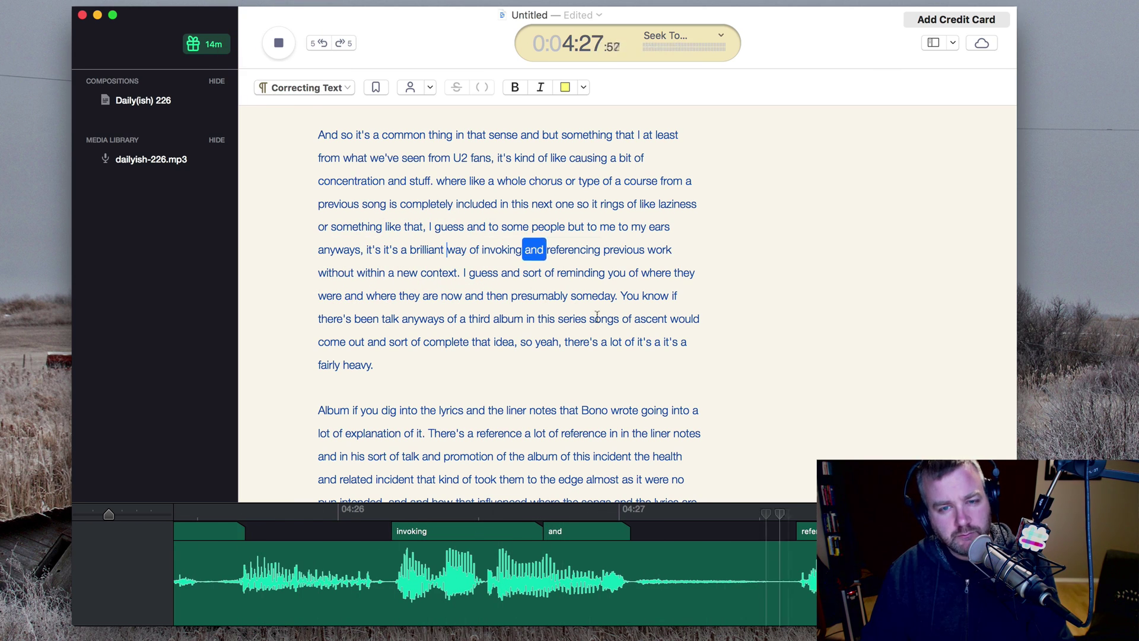
- Repunctuate to "within a new context, I guess, and sort of" and change "someday. You know" to "someday you know"
{"action": "left_click", "coordinate": [460, 273]}
{"action": "key", "text": "BackSpace"}
{"action": "type", "text": ","}
{"action": "left_click", "coordinate": [499, 273]}
{"action": "type", "text": ","}
{"action": "left_click", "coordinate": [618, 296]}
{"action": "key", "text": "BackSpace"}
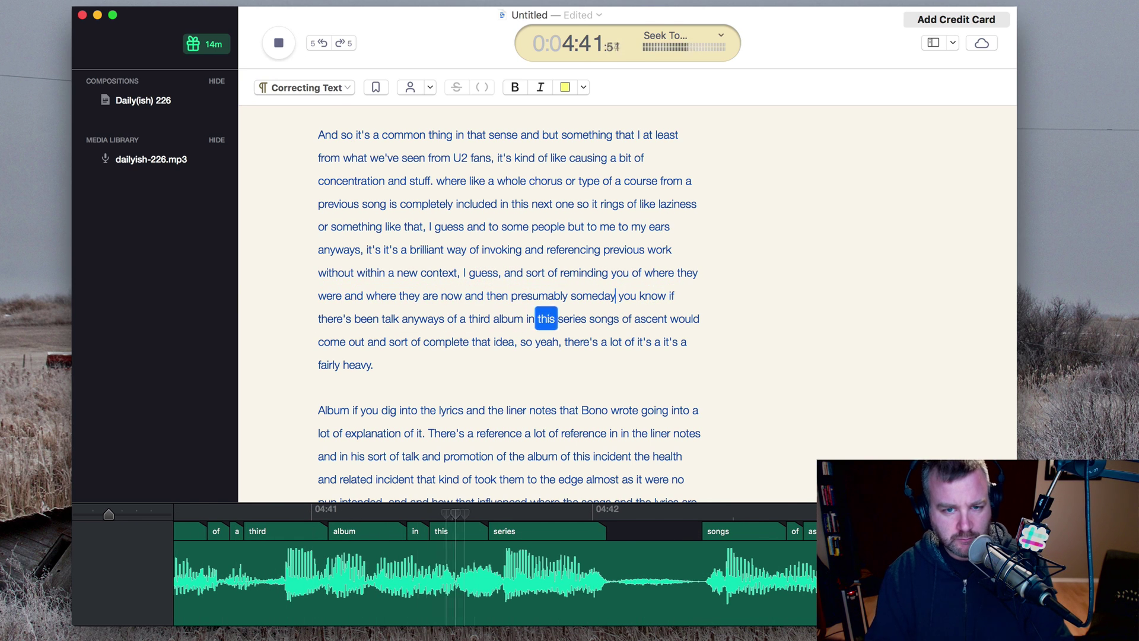
- End the paragraph with "there's a lot of..." and start a new paragraph at "It's a it's a fairly heavy"
{"action": "scroll", "coordinate": [486, 309], "scroll_direction": "down", "scroll_amount": 2}
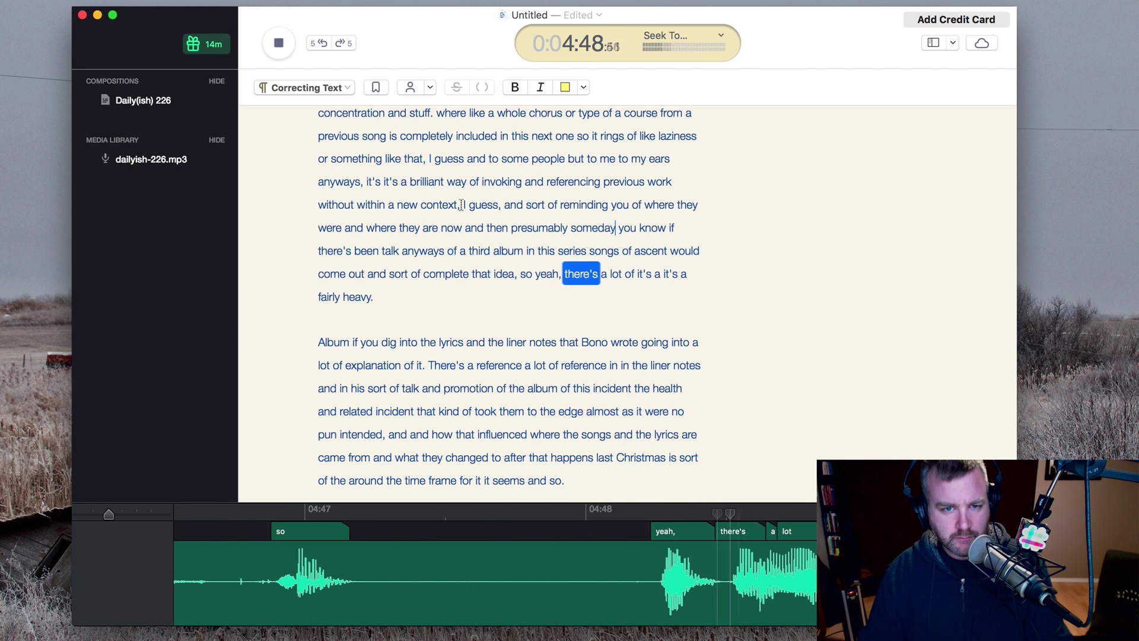
{"action": "left_click", "coordinate": [636, 275]}
{"action": "key", "text": "Delete"}
{"action": "type", "text": "I"}
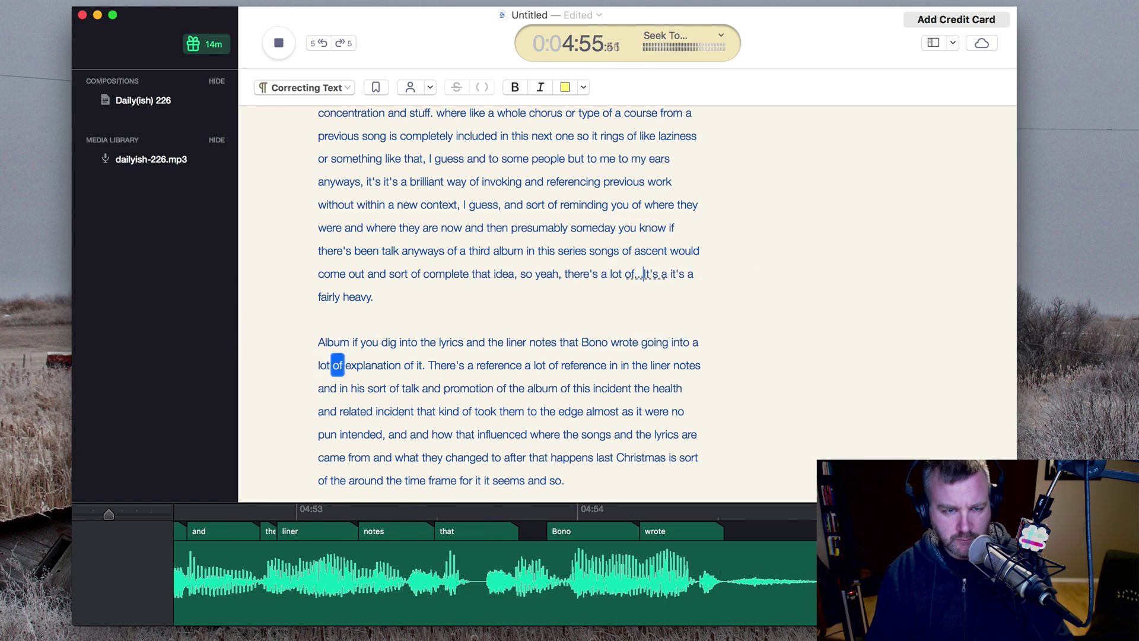
{"action": "key", "text": "Left"}
{"action": "key", "text": "BackSpace"}
{"action": "type", "text": "..."}
{"action": "key", "text": "Return"}
- Merge the "Album if you dig" paragraph into the preceding line so it reads "fairly heavy album if you dig"
{"action": "key", "text": "Down"}
{"action": "key", "text": "Delete"}
{"action": "type", "text": "a"}
{"action": "key", "text": "Left"}
{"action": "key", "text": "BackSpace"}
{"action": "key", "text": "BackSpace"}
- Change "the health" to "a health" after "this incident" and add a comma after "almost as it were"
{"action": "scroll", "coordinate": [359, 302], "scroll_direction": "down", "scroll_amount": 4}
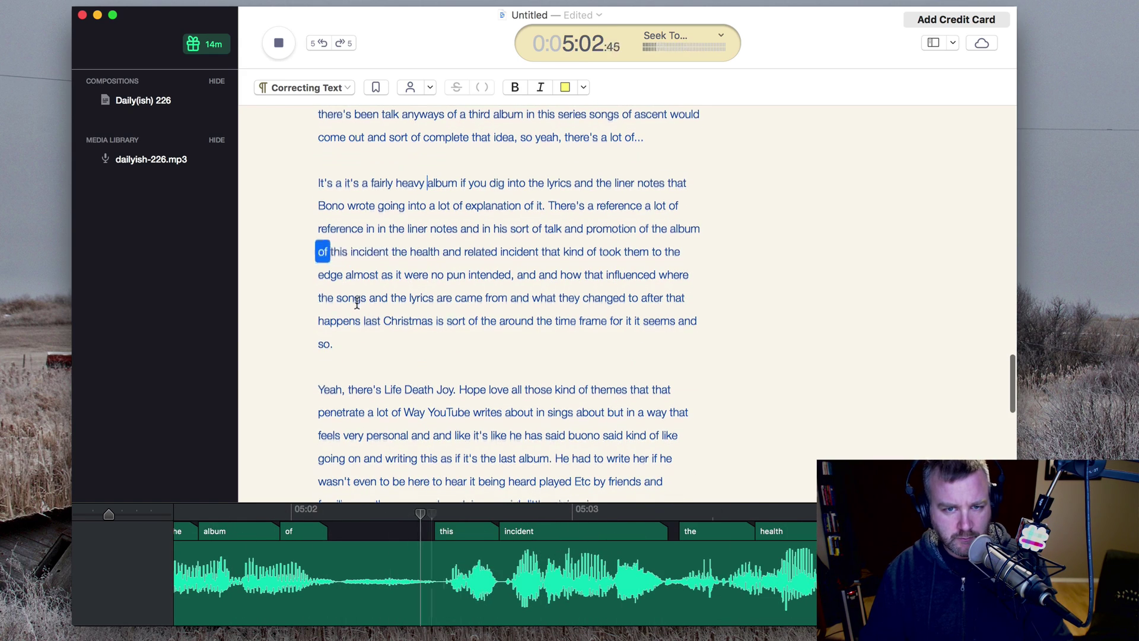
{"action": "double_click", "coordinate": [397, 250]}
{"action": "double_click", "coordinate": [397, 251]}
{"action": "type", "text": "a"}
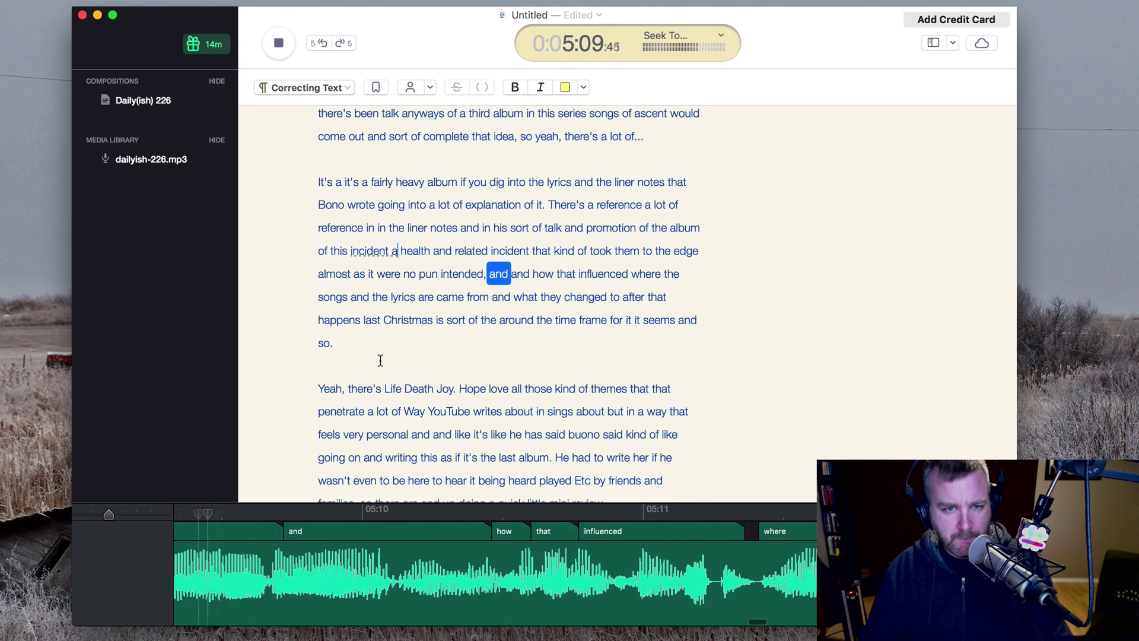
{"action": "left_click", "coordinate": [401, 275]}
{"action": "type", "text": ","}
- Change "that happens last Christmas" to "that happened - last Christmas" and add a dash after "it seems"
{"action": "scroll", "coordinate": [419, 318], "scroll_direction": "down", "scroll_amount": 3}
{"action": "left_click", "coordinate": [361, 229]}
{"action": "key", "text": "BackSpace"}
{"action": "type", "text": "ed -"}
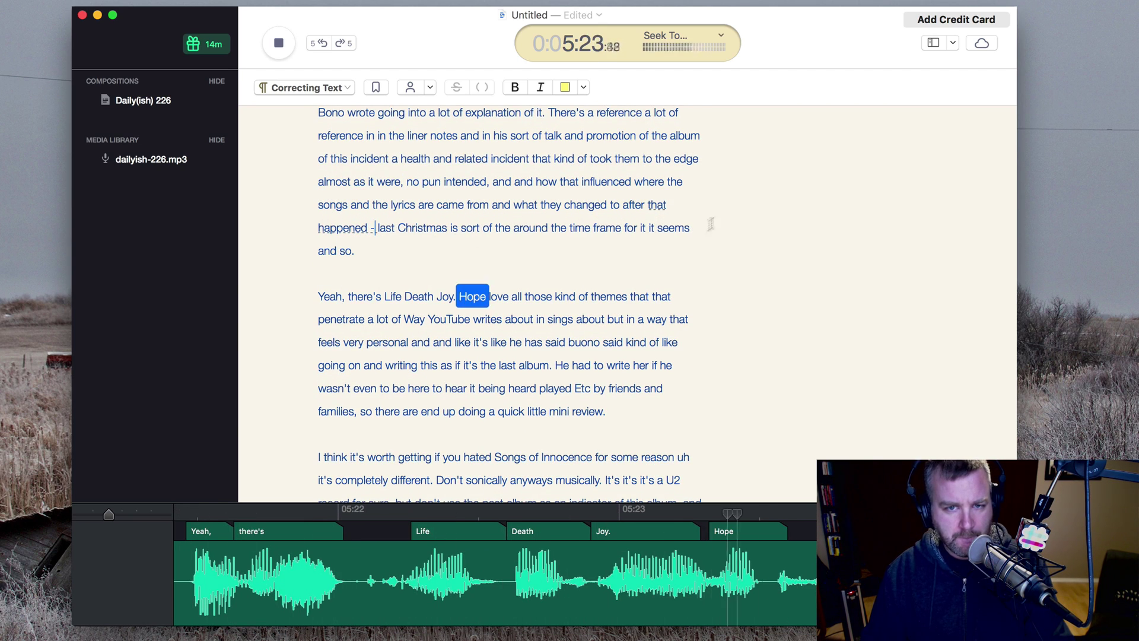
{"action": "left_click", "coordinate": [691, 229]}
{"action": "type", "text": "-"}
- Join the "Yeah, there's Life Death Joy" paragraph to the previous one so it reads "and so yeah, there's Life Death Joy"
{"action": "left_click", "coordinate": [319, 296]}
{"action": "key", "text": "BackSpace"}
{"action": "key", "text": "BackSpace"}
{"action": "key", "text": "Delete"}
{"action": "type", "text": "yeah, there's Life Death Joy"}
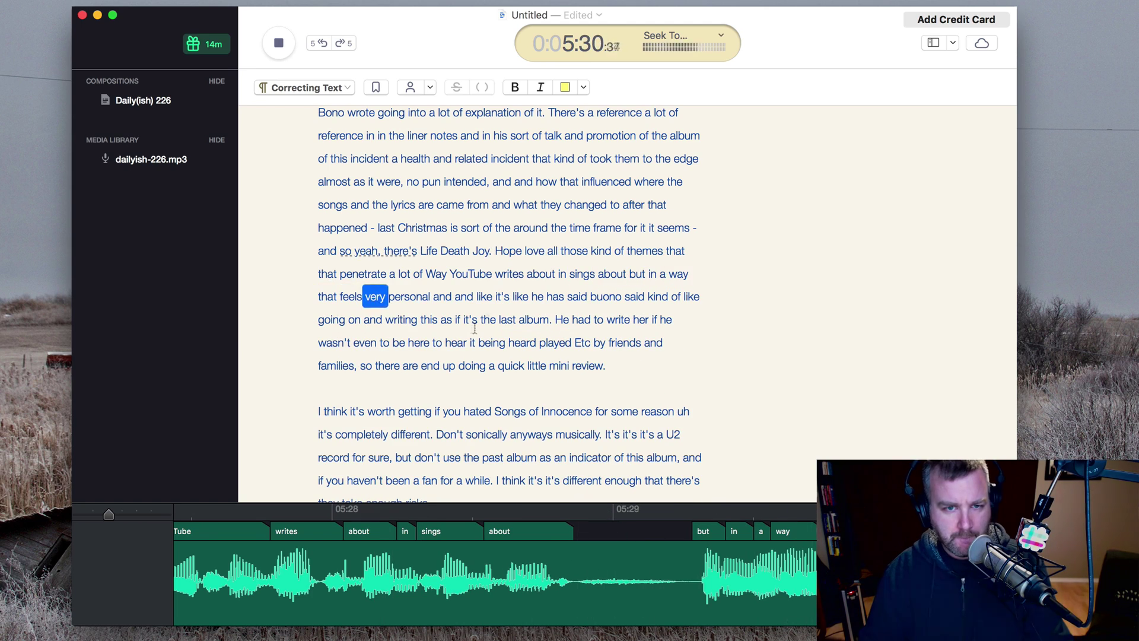
- Change "a lot of Way YouTube writes" to "a lot of way U2 writes"
{"action": "left_click", "coordinate": [436, 273]}
{"action": "key", "text": "BackSpace"}
{"action": "type", "text": "w"}
{"action": "double_click", "coordinate": [469, 274]}
{"action": "type", "text": "U2"}
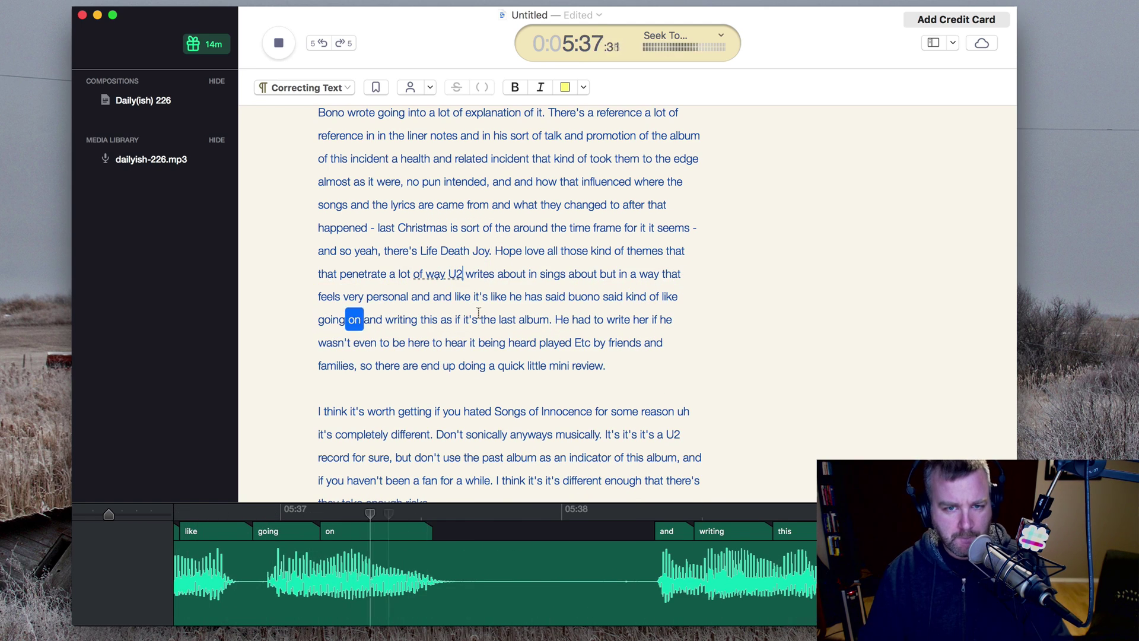
- Change "writes about in sings about" to "writes about and sings about"
{"action": "left_click", "coordinate": [536, 273]}
{"action": "key", "text": "BackSpace"}
{"action": "key", "text": "BackSpace"}
{"action": "type", "text": "and"}
- Rewrite "he has said buono said" as "he has said, Bono has said" and resume playback
{"action": "scroll", "coordinate": [414, 343], "scroll_direction": "down", "scroll_amount": 2}
{"action": "left_click", "coordinate": [279, 44]}
{"action": "double_click", "coordinate": [584, 257]}
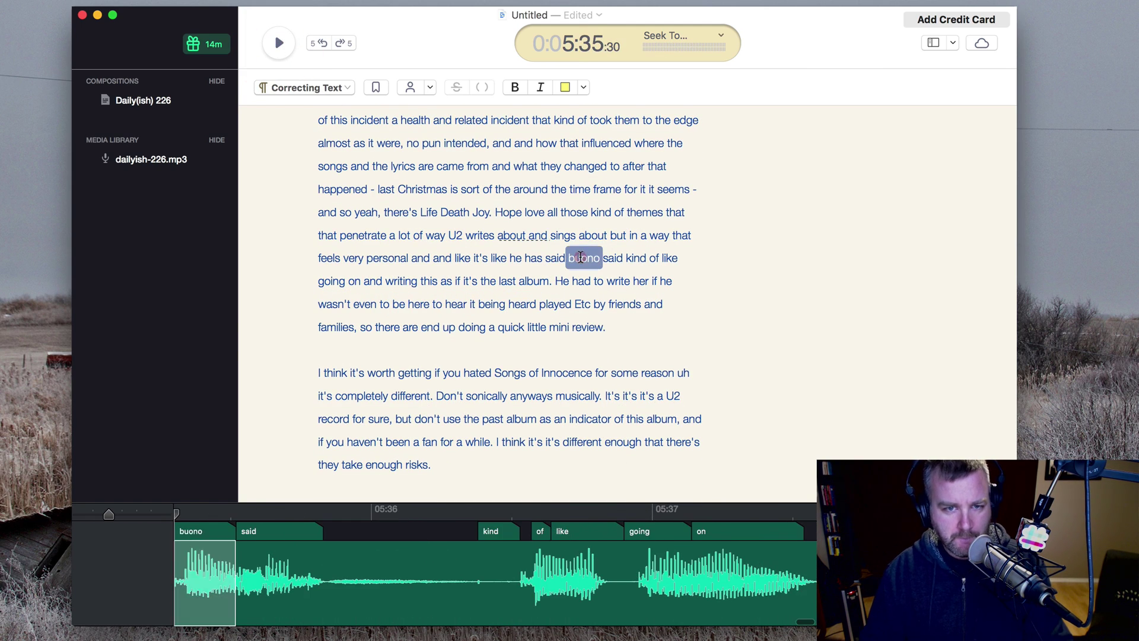
{"action": "type", "text": ", Bono has"}
{"action": "left_click", "coordinate": [568, 258]}
{"action": "key", "text": "BackSpace"}
{"action": "left_click", "coordinate": [279, 43]}
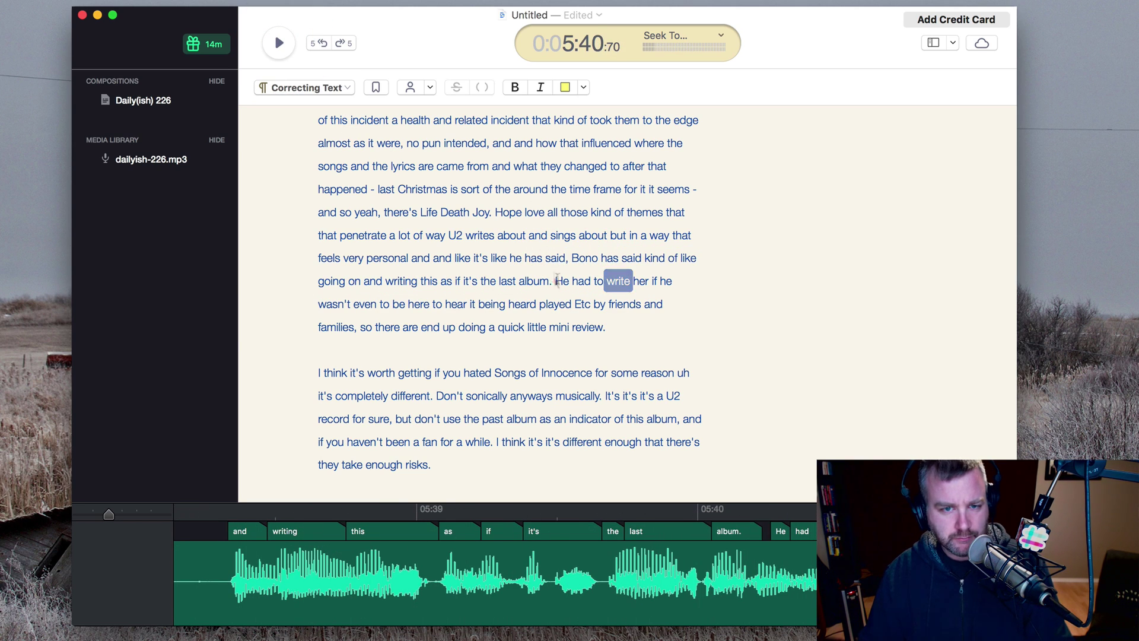
- Change "last album. He had to write her" to "last album he had to write or" and resume playback
{"action": "left_click", "coordinate": [553, 277]}
{"action": "key", "text": "BackSpace"}
{"action": "type", "text": "or"}
{"action": "left_click", "coordinate": [275, 47]}
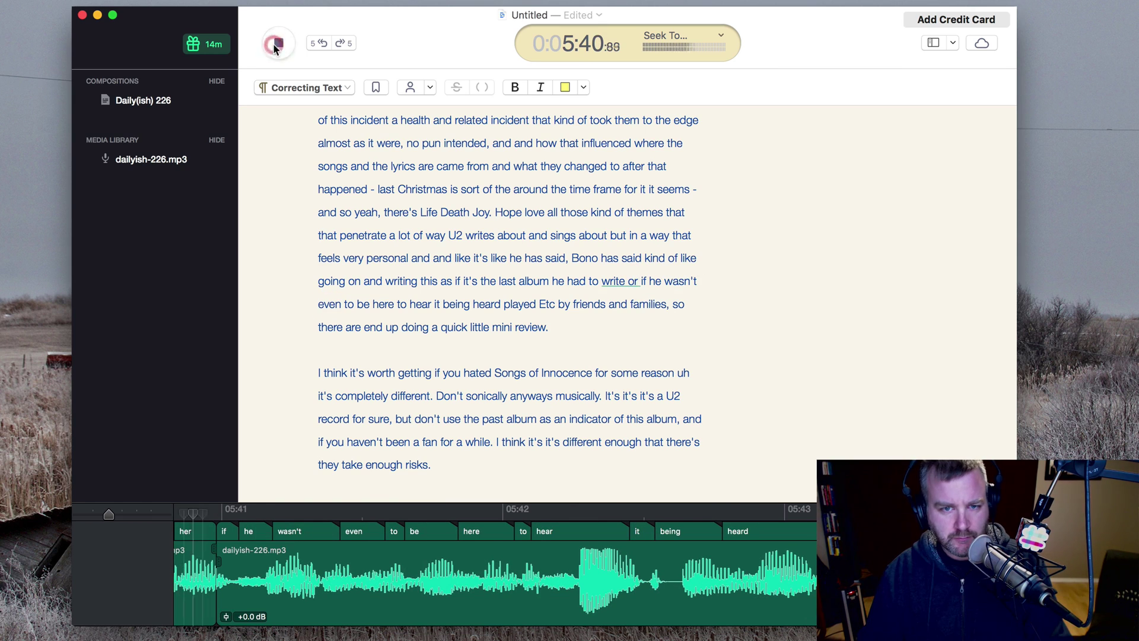
- Lowercase "Etc" after "played" and change "so there are end up doing" to "so there I ended up doing"
{"action": "left_click", "coordinate": [545, 304]}
{"action": "key", "text": "BackSpace"}
{"action": "type", "text": "e"}
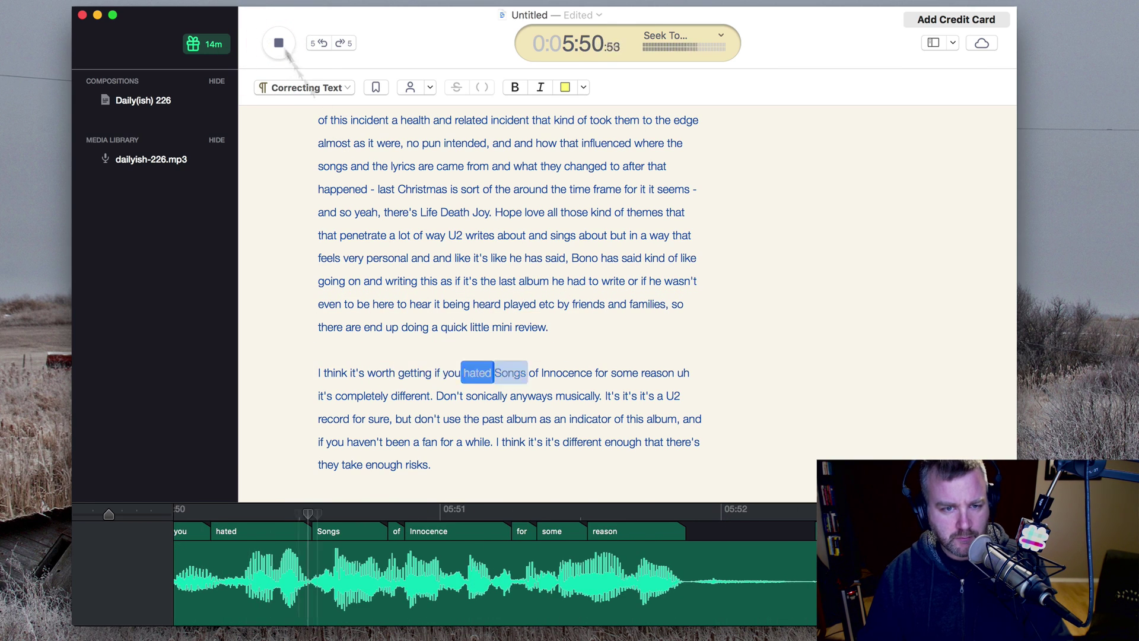
{"action": "scroll", "coordinate": [394, 273], "scroll_direction": "down", "scroll_amount": 4}
{"action": "double_click", "coordinate": [354, 202]}
{"action": "type", "text": "I"}
{"action": "left_click", "coordinate": [369, 201]}
{"action": "type", "text": "ed"}
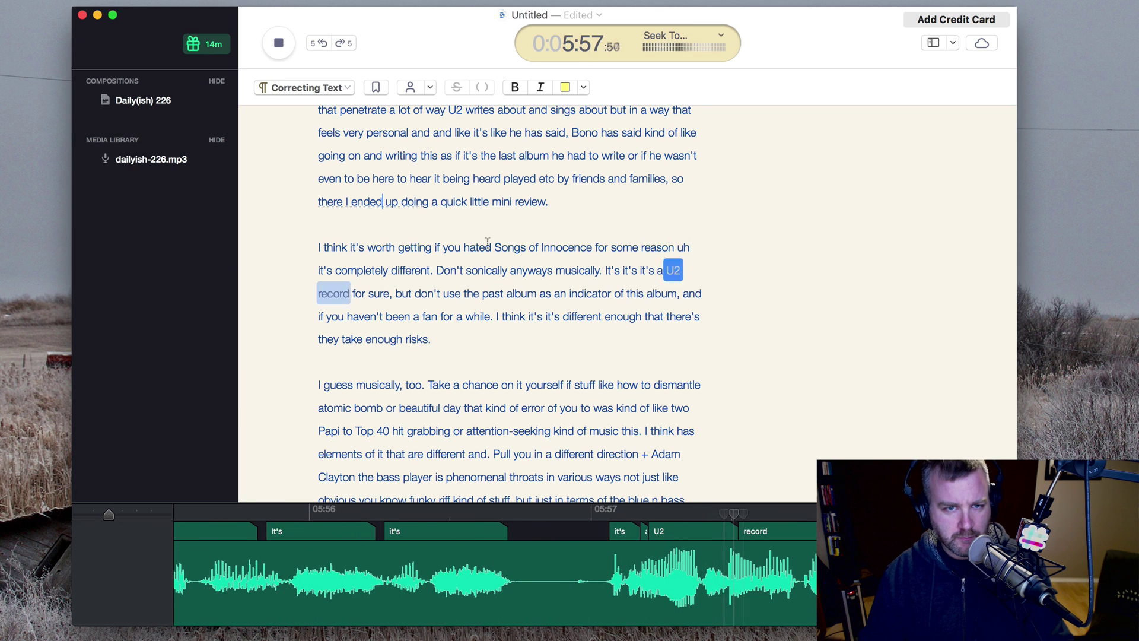
- Recheck the "I think it's worth getting" passage and change "for a while. I think" to "for a while, I think"
{"action": "scroll", "coordinate": [412, 186], "scroll_direction": "down", "scroll_amount": 2}
{"action": "left_click", "coordinate": [364, 201]}
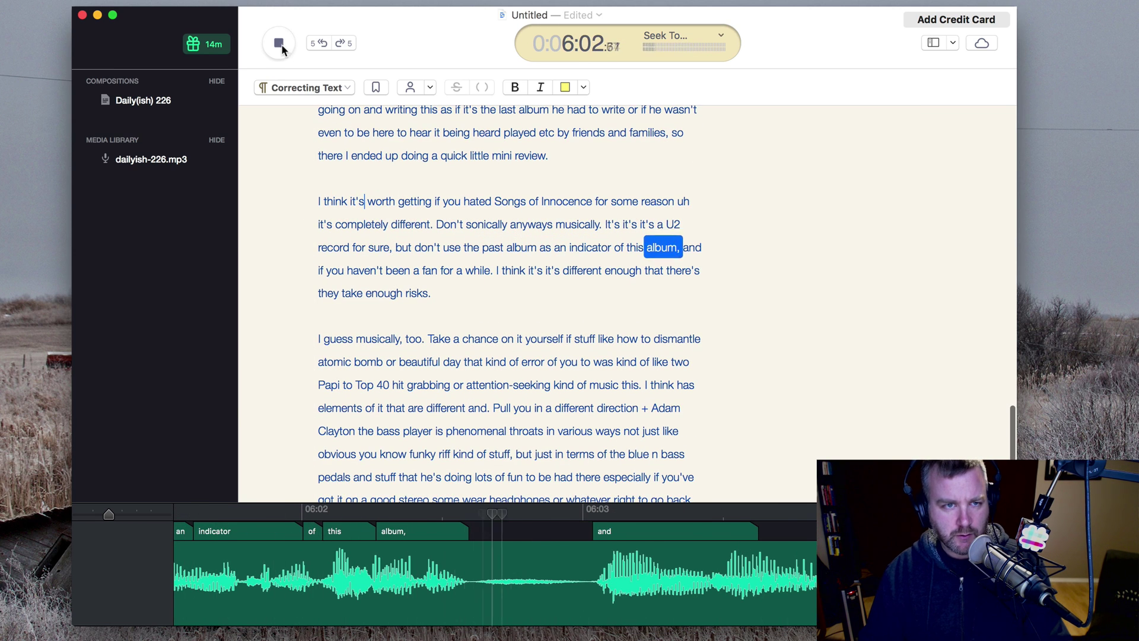
{"action": "double_click", "coordinate": [332, 202]}
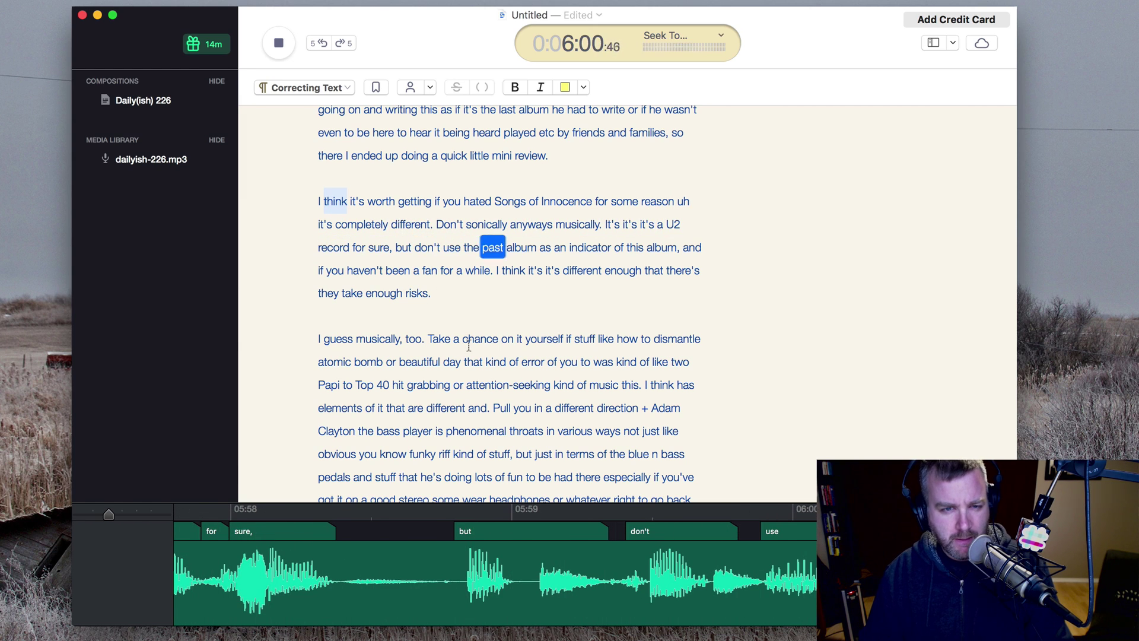
{"action": "left_click", "coordinate": [493, 273]}
{"action": "key", "text": "BackSpace"}
{"action": "type", "text": ","}
- Join the "I guess musically" paragraph directly after "enough risks" and change "too. Take a chance" to "too, take a chance"
{"action": "left_click", "coordinate": [319, 339]}
{"action": "key", "text": "BackSpace"}
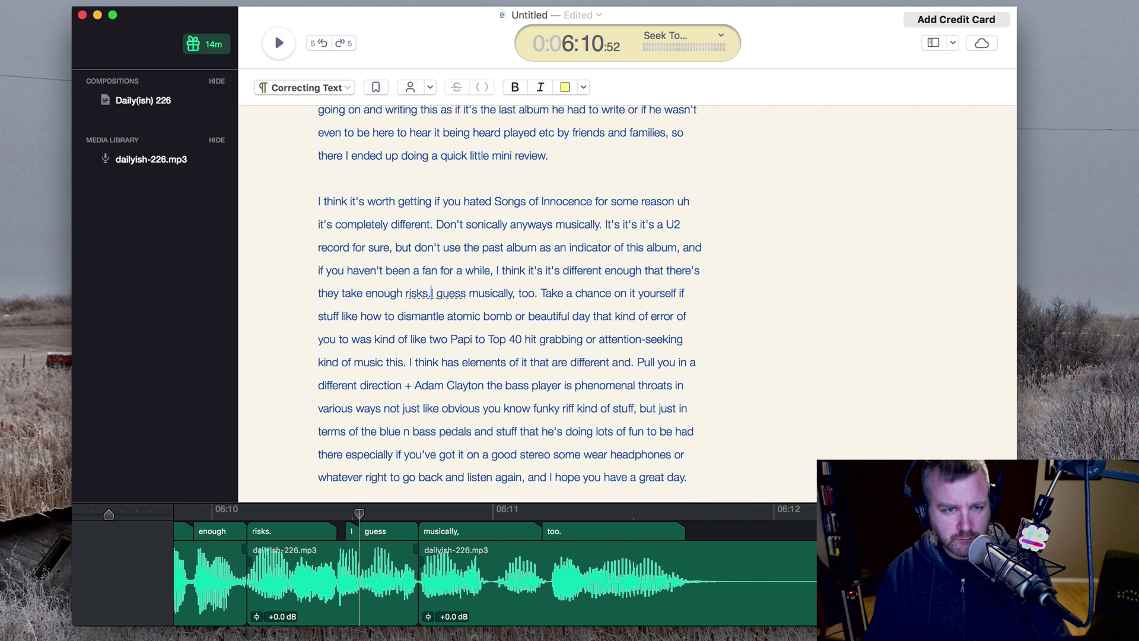
{"action": "key", "text": "BackSpace"}
{"action": "type", "text": ","}
{"action": "left_click", "coordinate": [278, 43]}
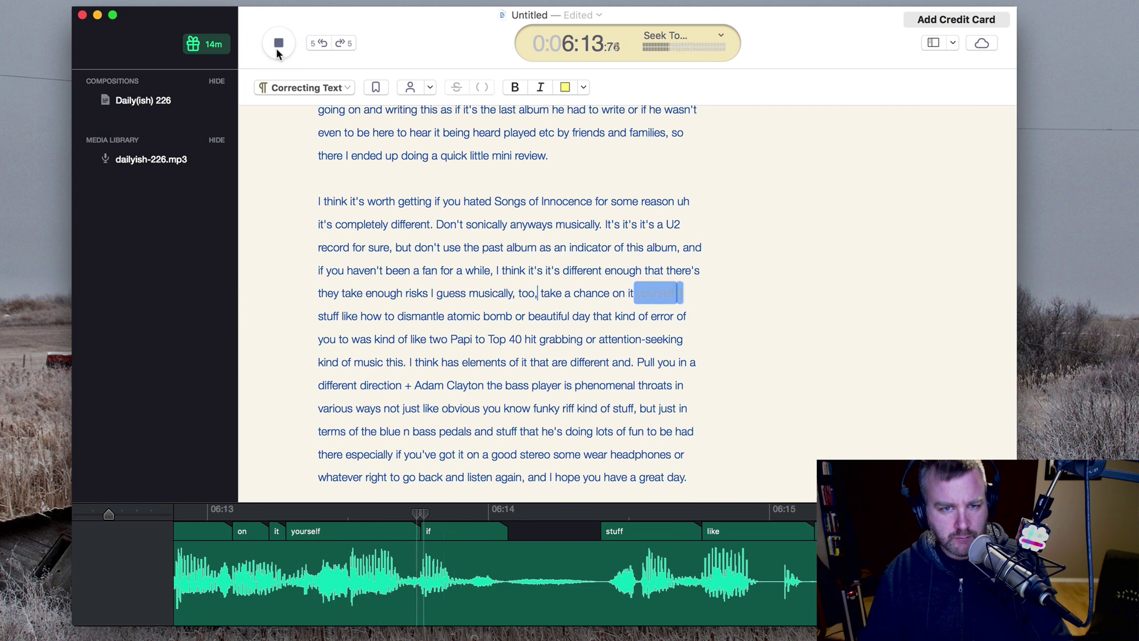
- Correct the album title to "How to Dismantle an Atomic Bomb"
{"action": "left_click", "coordinate": [276, 49]}
{"action": "left_click", "coordinate": [369, 316]}
{"action": "key", "text": "BackSpace"}
{"action": "type", "text": "H"}
{"action": "left_click", "coordinate": [405, 317]}
{"action": "key", "text": "BackSpace"}
{"action": "type", "text": "D"}
{"action": "left_click", "coordinate": [455, 319]}
{"action": "type", "text": "n A"}
{"action": "left_click", "coordinate": [508, 318]}
{"action": "key", "text": "BackSpace"}
{"action": "type", "text": "B"}
- Capitalize the song title as "Beautiful Day" and change "that kind of error" to "that kind of era"
{"action": "left_click", "coordinate": [555, 317]}
{"action": "key", "text": "BackSpace"}
{"action": "type", "text": "B"}
{"action": "left_click", "coordinate": [601, 317]}
{"action": "type", "text": "D"}
{"action": "double_click", "coordinate": [684, 316]}
{"action": "type", "text": "era"}
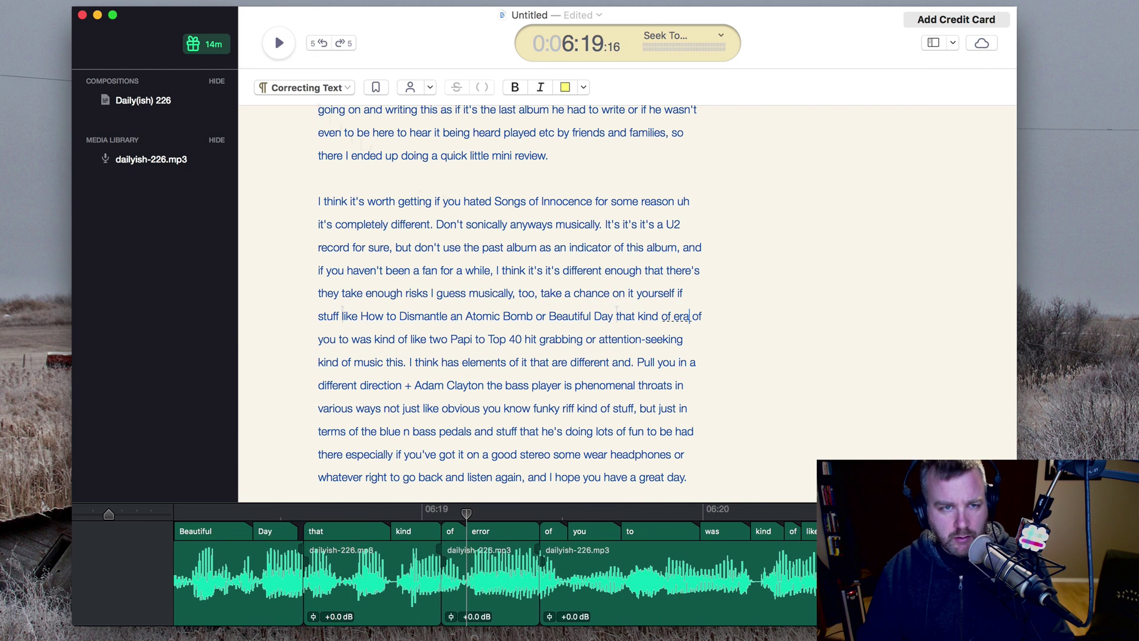
- Listen on and change "like two Papi to Top 40" to "like too poppy, too Top 40"
{"action": "left_click", "coordinate": [283, 44]}
{"action": "left_click", "coordinate": [284, 44]}
{"action": "double_click", "coordinate": [438, 339]}
{"action": "type", "text": "too"}
{"action": "left_click", "coordinate": [469, 339]}
{"action": "double_click", "coordinate": [469, 339]}
{"action": "type", "text": "poppy,"}
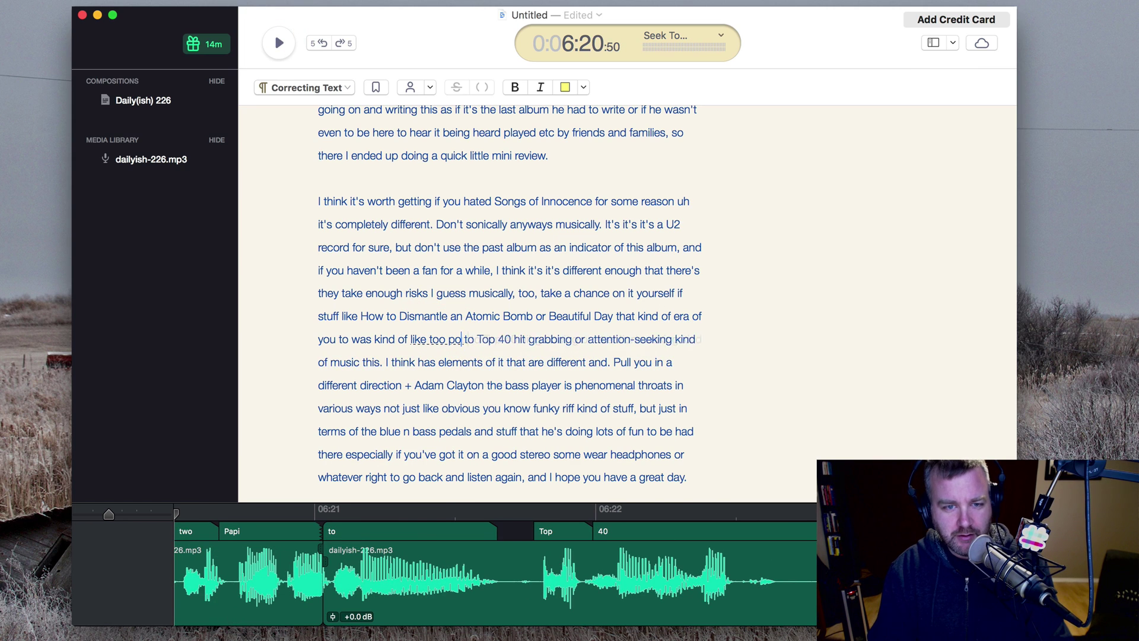
{"action": "left_click", "coordinate": [495, 340]}
{"action": "type", "text": "o"}
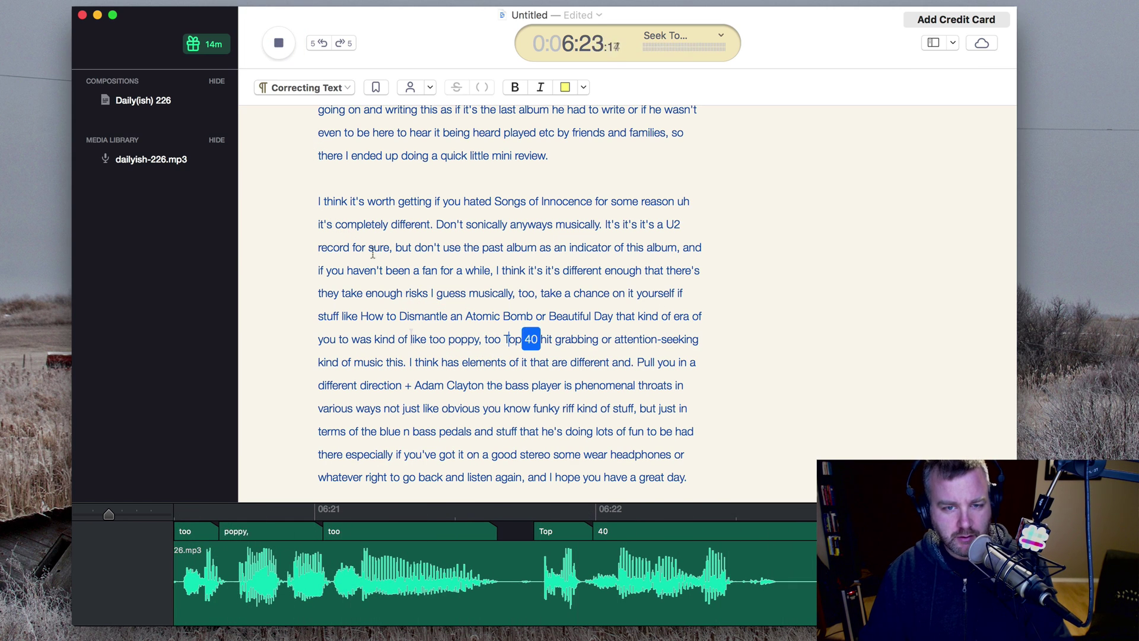
- Change "music this. I think" to "music this, I think" and "different and. Pull you" to "different and pull you"
{"action": "scroll", "coordinate": [451, 379], "scroll_direction": "down", "scroll_amount": 3}
{"action": "left_click", "coordinate": [407, 299]}
{"action": "key", "text": "BackSpace"}
{"action": "type", "text": ","}
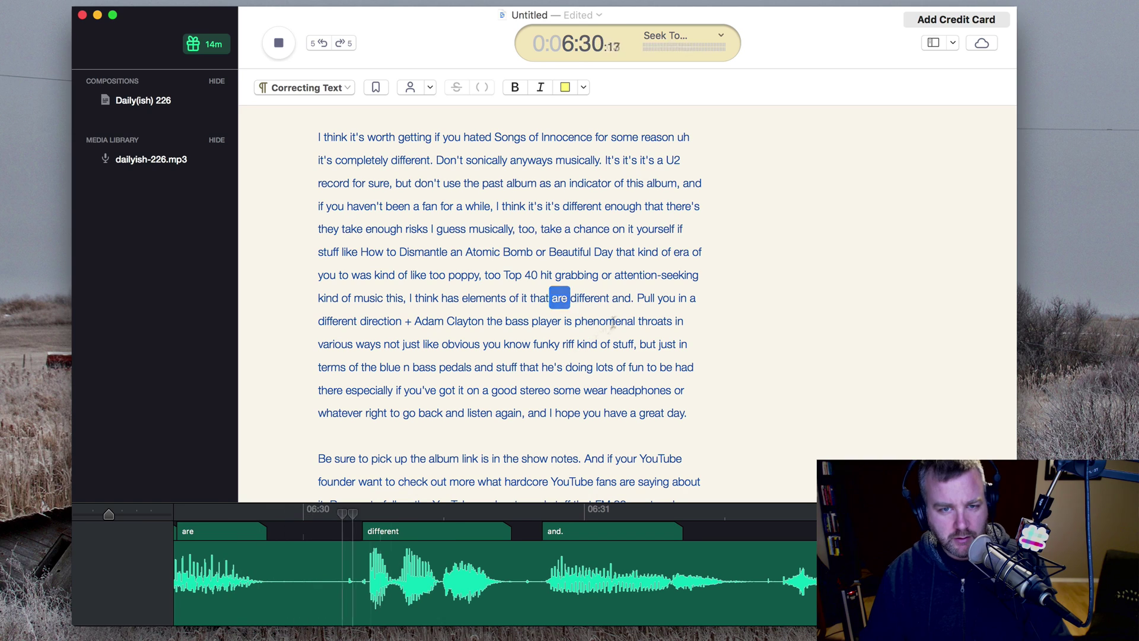
{"action": "left_click", "coordinate": [633, 298]}
{"action": "key", "text": "Delete"}
{"action": "type", "text": "p"}
- Replace the plus sign before "Adam Clayton" with a sentence break and the word "Plus"
{"action": "key", "text": "Delete"}
{"action": "key", "text": "Delete"}
{"action": "type", "text": ". Plus"}
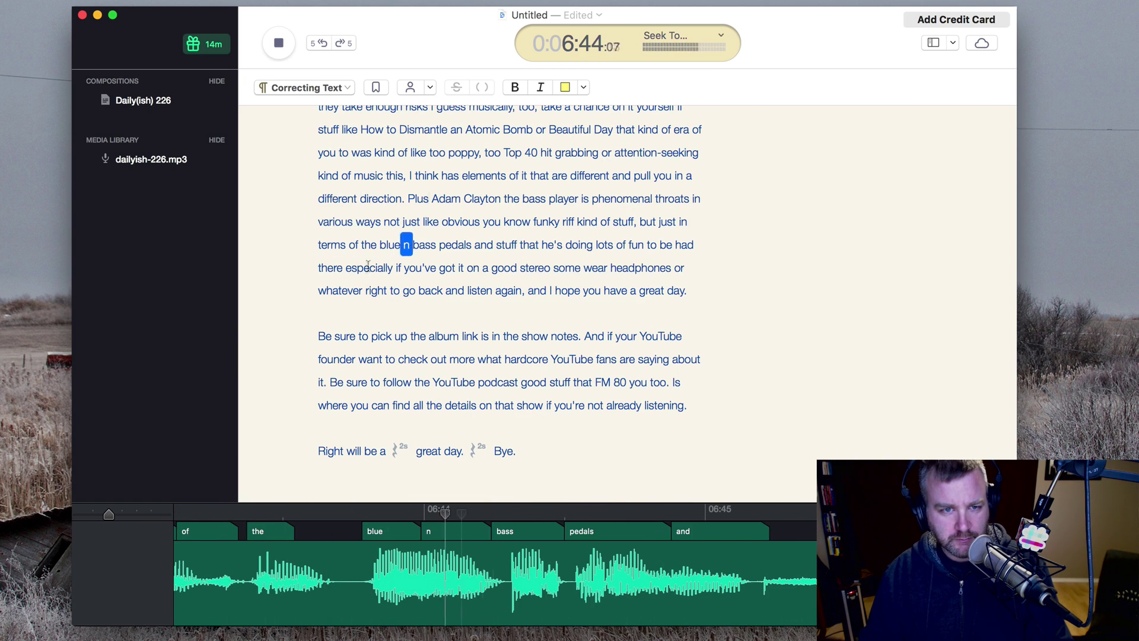
- Change "in terms of the blue n bass pedals" to "in terms of the low end bass pedals"
{"action": "double_click", "coordinate": [385, 244]}
{"action": "type", "text": "low e"}
{"action": "key", "text": "Tab"}
{"action": "key", "text": "Right"}
{"action": "key", "text": "Right"}
{"action": "type", "text": "d"}
{"action": "key", "text": "Left"}
{"action": "key", "text": "Left"}
{"action": "key", "text": "BackSpace"}
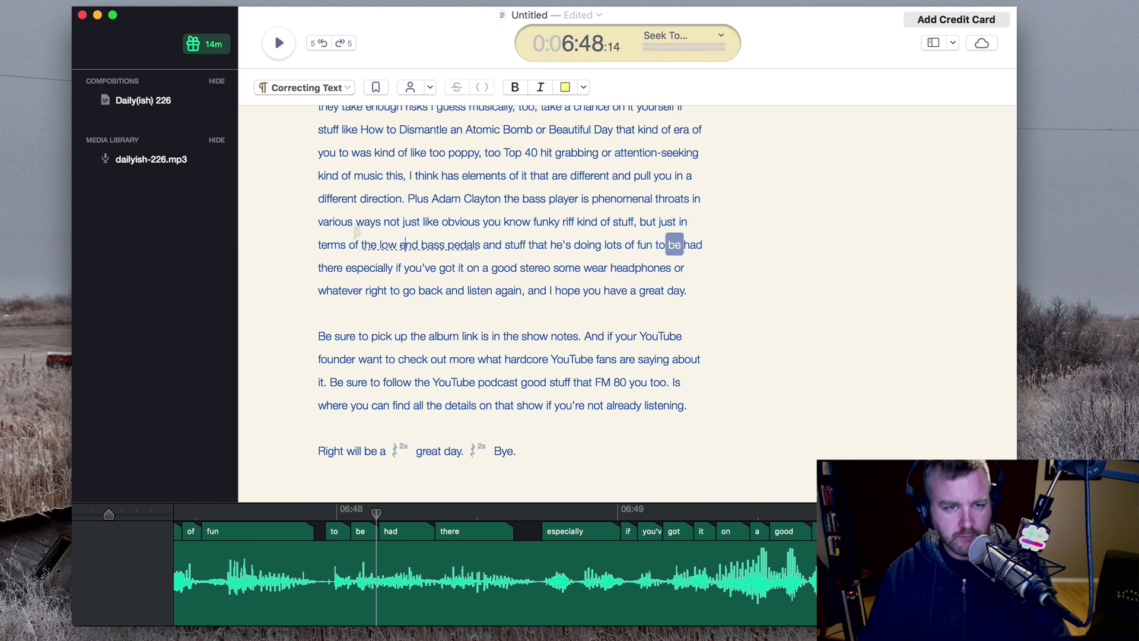
- Replay from the low end bass pedals line and change "stereo some wear headphones" to "stereo so or headphones"
{"action": "left_click", "coordinate": [330, 245]}
{"action": "left_click", "coordinate": [279, 42]}
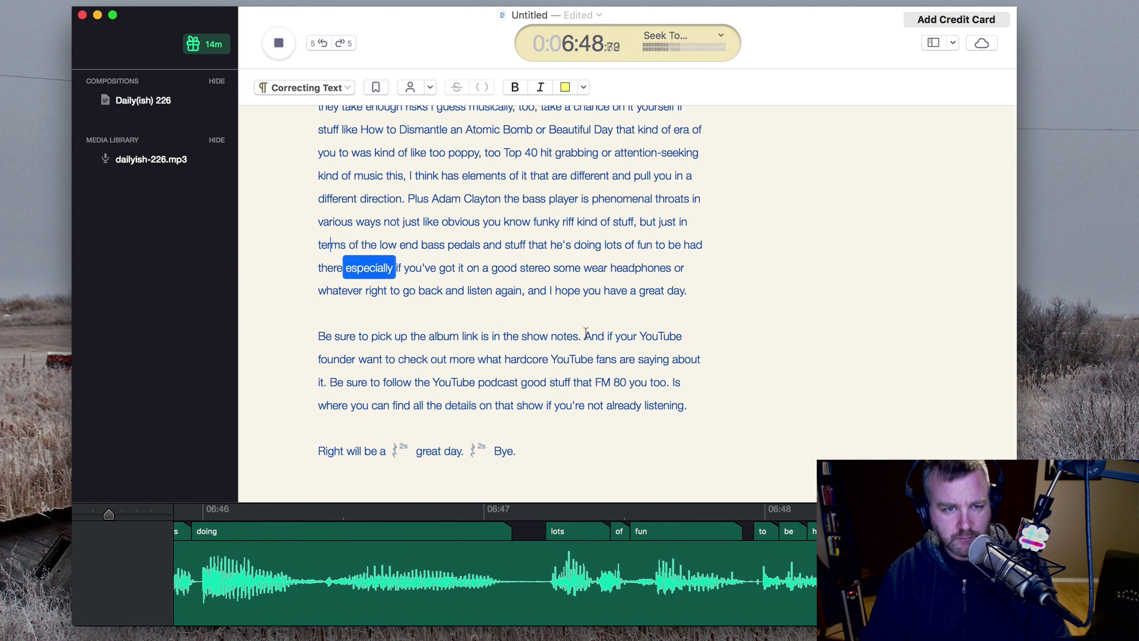
{"action": "double_click", "coordinate": [567, 268]}
{"action": "type", "text": "so"}
{"action": "double_click", "coordinate": [578, 267]}
{"action": "type", "text": "or"}
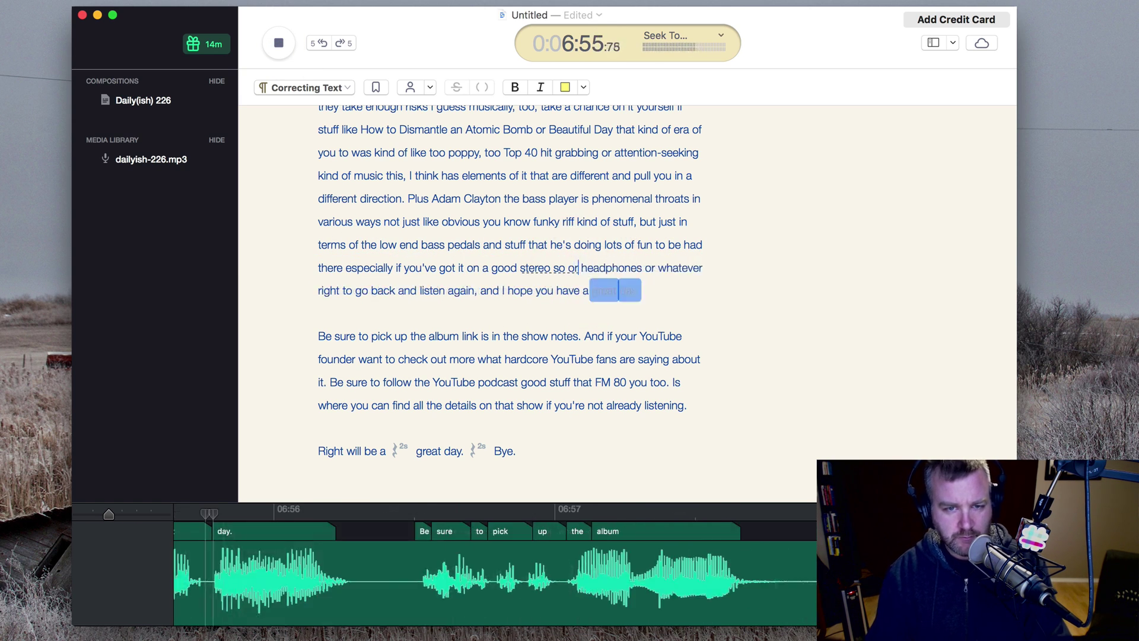
- Stop playback and replace "your YouTube founder want" with "you're a U2 fan and want"
{"action": "left_click", "coordinate": [277, 41]}
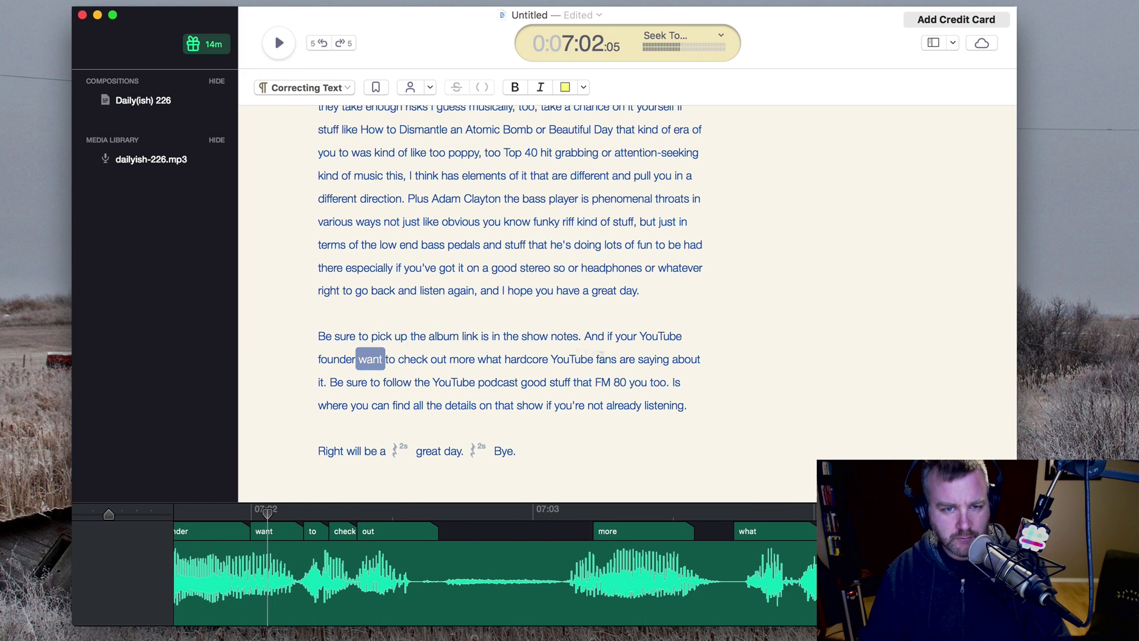
{"action": "double_click", "coordinate": [626, 335]}
{"action": "type", "text": "you're a U2 fan"}
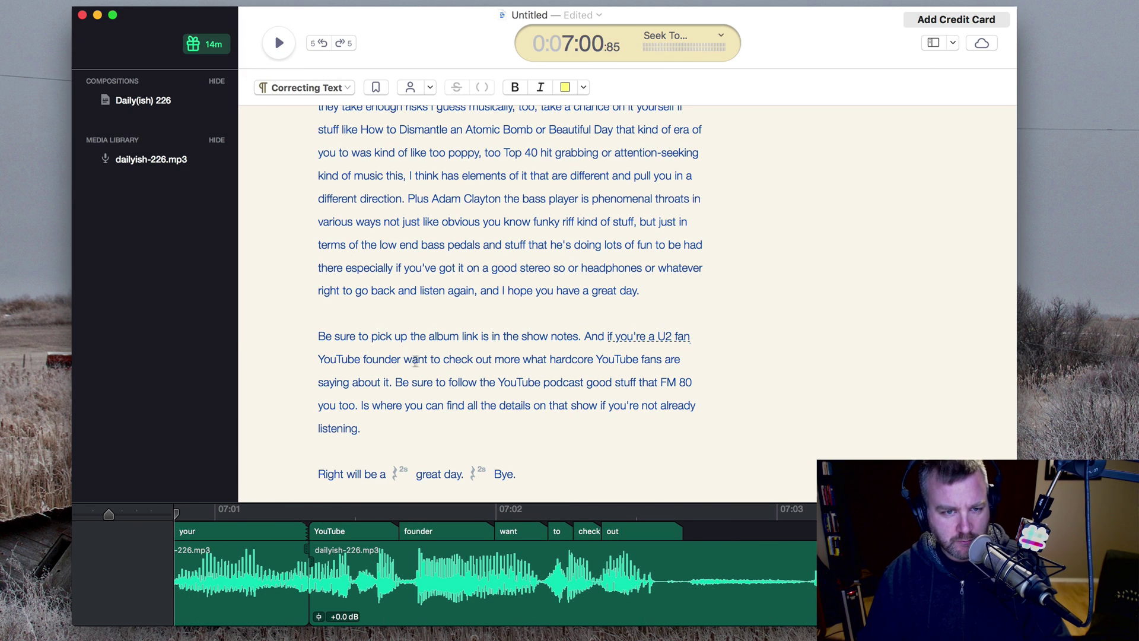
{"action": "left_click", "coordinate": [406, 359], "text": "shift"}
{"action": "type", "text": "you"}
{"action": "key", "text": "BackSpace"}
{"action": "key", "text": "BackSpace"}
{"action": "key", "text": "BackSpace"}
{"action": "type", "text": "an a"}
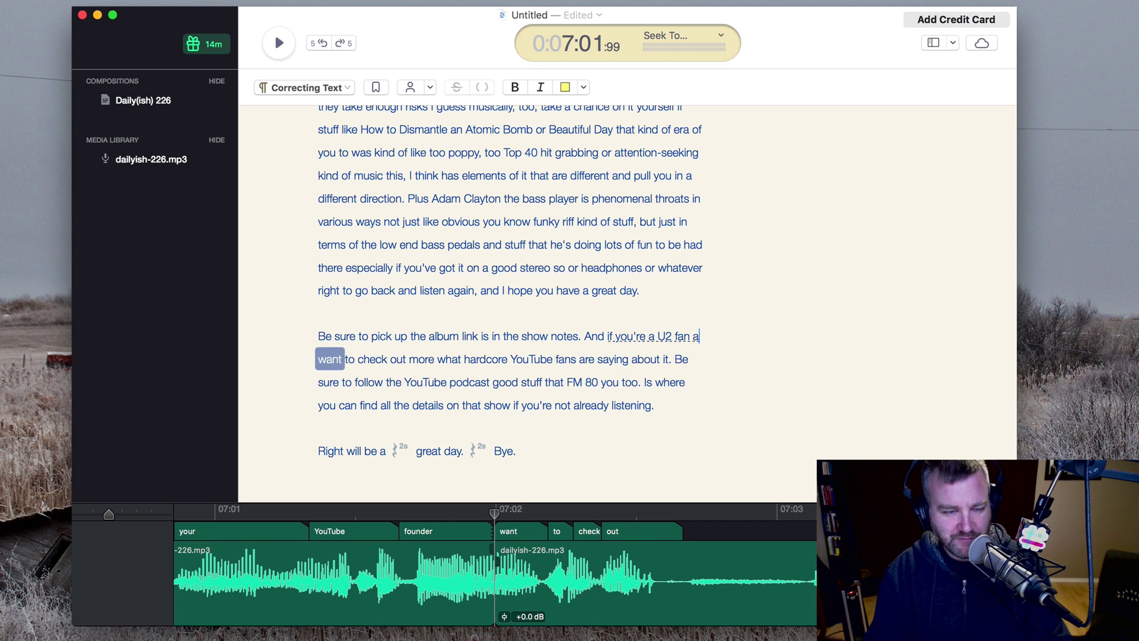
{"action": "type", "text": "nd"}
- Resume playback and change "hardcore YouTube fans" to "hardcore U2 fans"
{"action": "left_click", "coordinate": [279, 41]}
{"action": "double_click", "coordinate": [547, 360]}
{"action": "type", "text": "U2"}
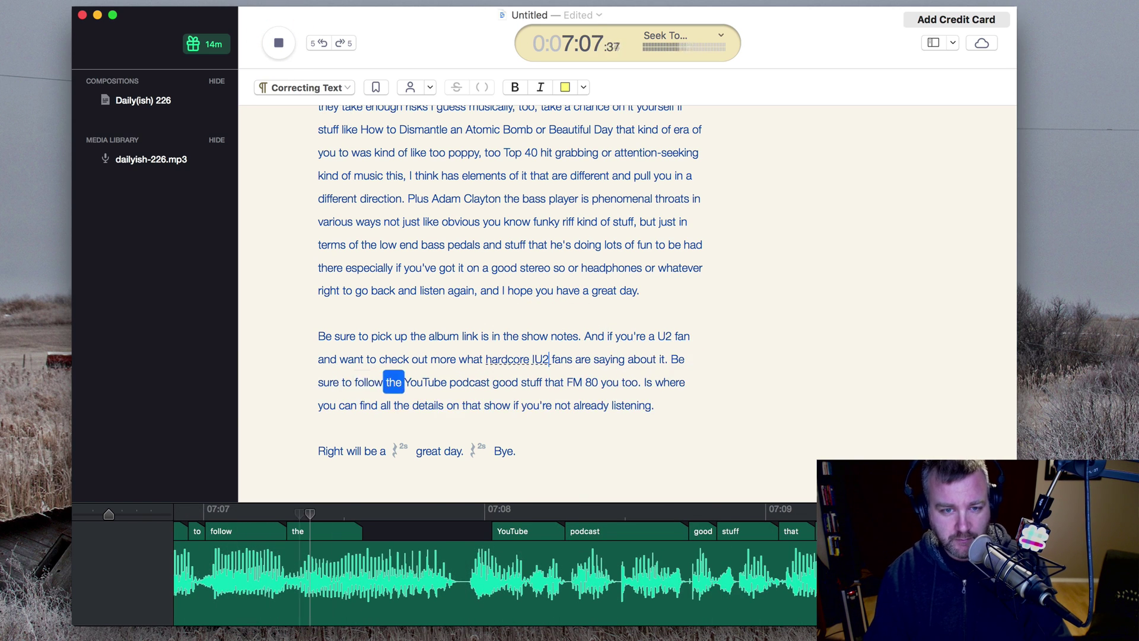
- Change "YouTube podcast" to "U2 podcast" and replace "that FM 80" after "good stuff" with ".fm/"
{"action": "double_click", "coordinate": [420, 382]}
{"action": "type", "text": "U2"}
{"action": "double_click", "coordinate": [528, 384]}
{"action": "type", "text": "dot"}
{"action": "left_click", "coordinate": [570, 383]}
{"action": "key", "text": "BackSpace"}
{"action": "key", "text": "BackSpace"}
{"action": "key", "text": "BackSpace"}
{"action": "key", "text": "BackSpace"}
{"action": "key", "text": "BackSpace"}
{"action": "key", "text": "BackSpace"}
{"action": "key", "text": "BackSpace"}
{"action": "key", "text": "BackSpace"}
{"action": "key", "text": "BackSpace"}
{"action": "key", "text": "BackSpace"}
{"action": "key", "text": "BackSpace"}
{"action": "type", "text": ".fm/"}
{"action": "key", "text": "Left"}
{"action": "key", "text": "Left"}
{"action": "key", "text": "Left"}
{"action": "key", "text": "Left"}
{"action": "key", "text": "Left"}
{"action": "key", "text": "Left"}
{"action": "key", "text": "Left"}
{"action": "key", "text": "Left"}
{"action": "key", "text": "Left"}
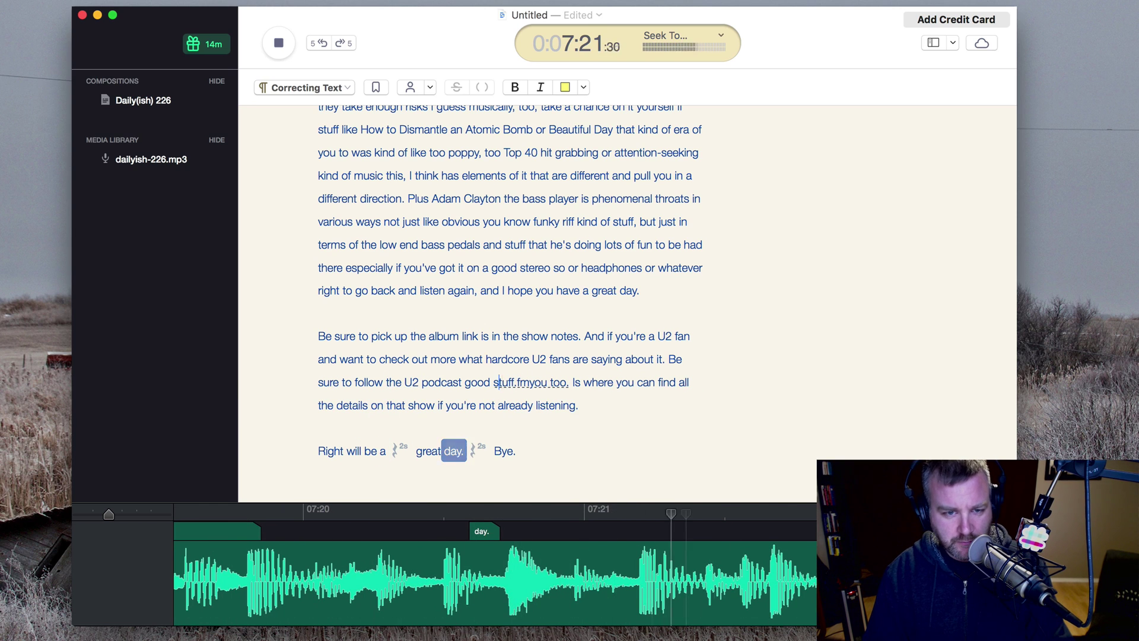
- Join "good stuff" into one word and replace "you too." so the web address reads "goodstuff.fm/atU2"
{"action": "key", "text": "BackSpace"}
{"action": "key", "text": "Right"}
{"action": "key", "text": "Right"}
{"action": "key", "text": "Right"}
{"action": "key", "text": "Right"}
{"action": "key", "text": "Right"}
{"action": "key", "text": "Right"}
{"action": "key", "text": "Right"}
{"action": "key", "text": "Right"}
{"action": "key", "text": "Right"}
{"action": "type", "text": "atU2"}
{"action": "key", "text": "Right"}
{"action": "key", "text": "Right"}
{"action": "key", "text": "Right"}
{"action": "key", "text": "Right"}
{"action": "key", "text": "Right"}
{"action": "key", "text": "Right"}
{"action": "key", "text": "Right"}
{"action": "key", "text": "Right"}
{"action": "key", "text": "BackSpace"}
{"action": "key", "text": "BackSpace"}
{"action": "key", "text": "BackSpace"}
{"action": "key", "text": "BackSpace"}
{"action": "key", "text": "BackSpace"}
{"action": "key", "text": "BackSpace"}
{"action": "key", "text": "BackSpace"}
{"action": "key", "text": "BackSpace"}
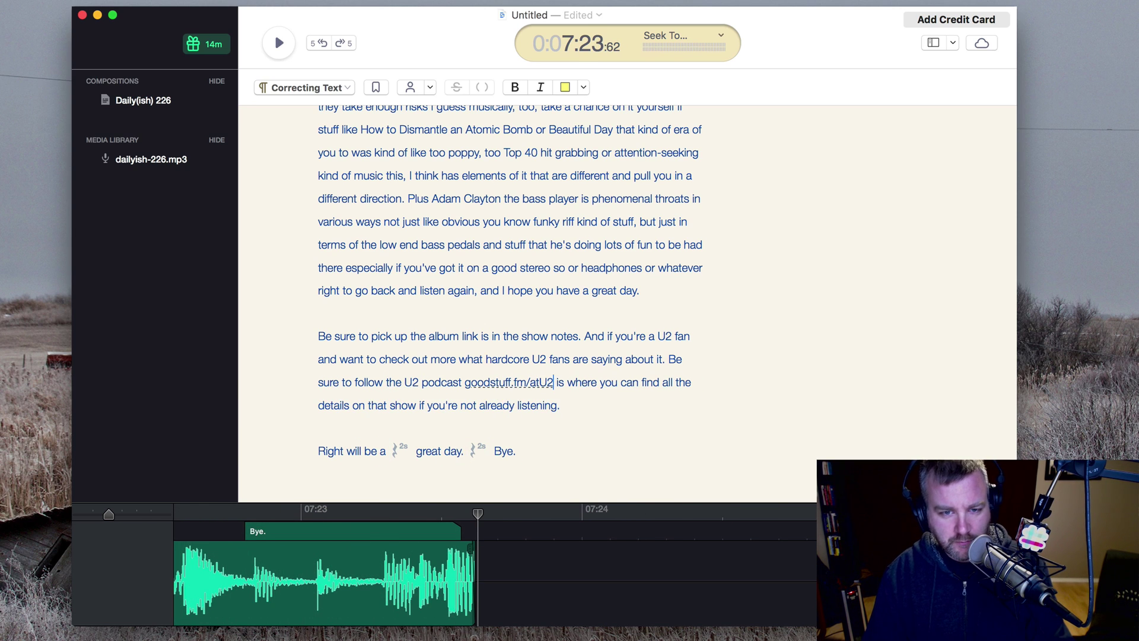
- Replay from the "details on that show" line and insert "Ok." before "Right" in the last paragraph
{"action": "left_click", "coordinate": [592, 406]}
{"action": "left_click", "coordinate": [279, 42]}
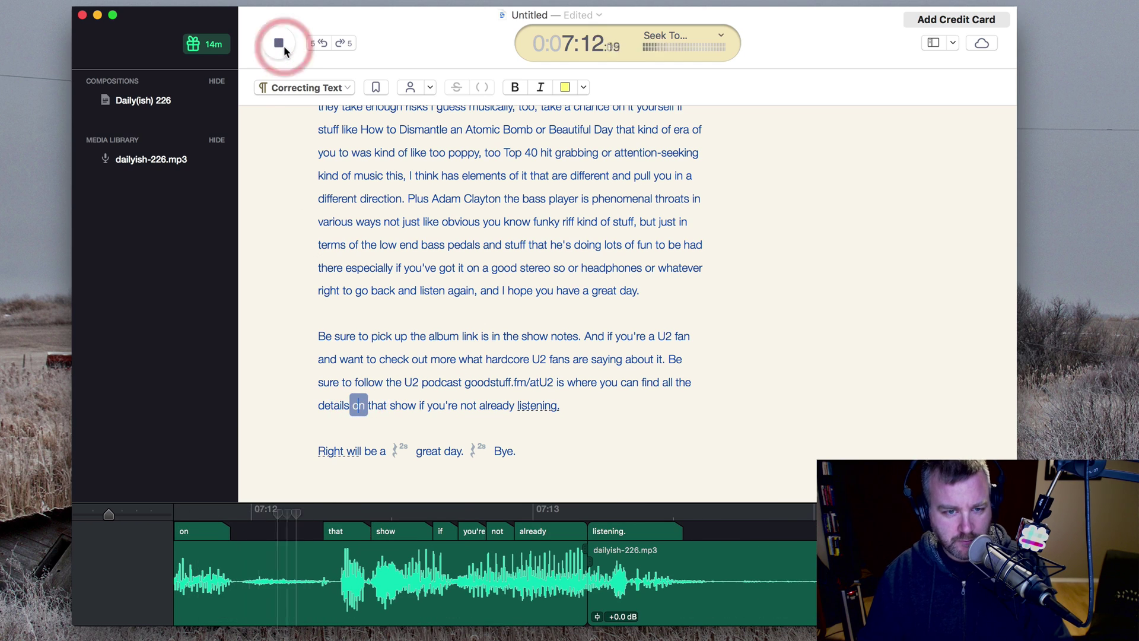
{"action": "left_click", "coordinate": [279, 43]}
{"action": "type", "text": "Ok."}
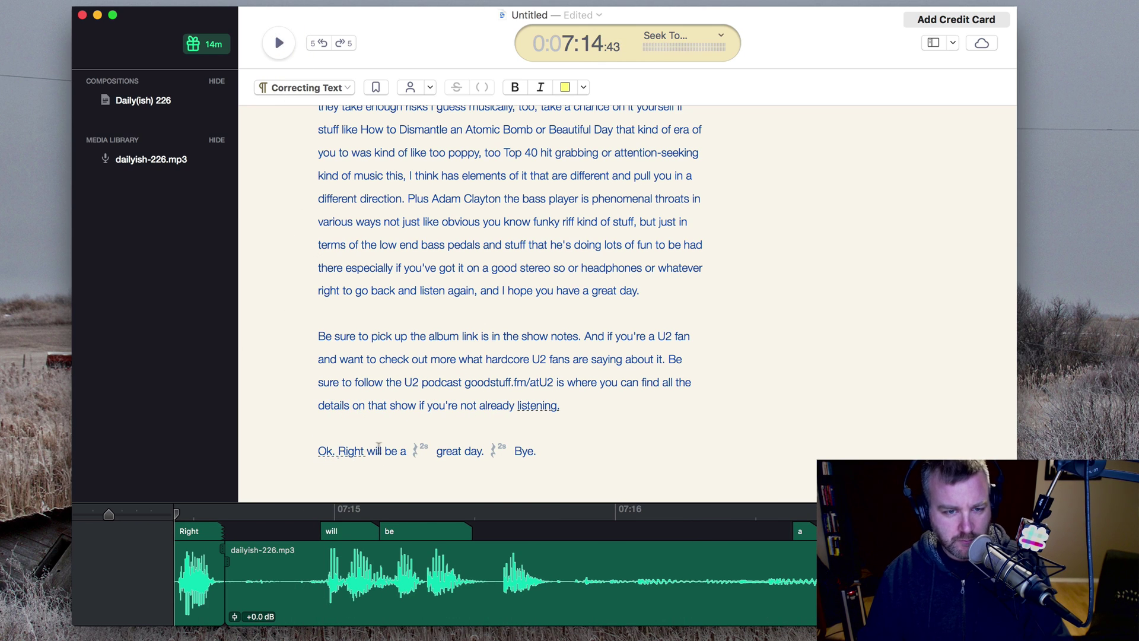
- Replace "Right will be" in the last paragraph with "Hope you have" and briefly play the line
{"action": "left_click_drag", "start_coordinate": [436, 452], "coordinate": [338, 451]}
{"action": "type", "text": "Hope you hav"}
{"action": "left_click", "coordinate": [279, 44]}
{"action": "left_click", "coordinate": [278, 44]}
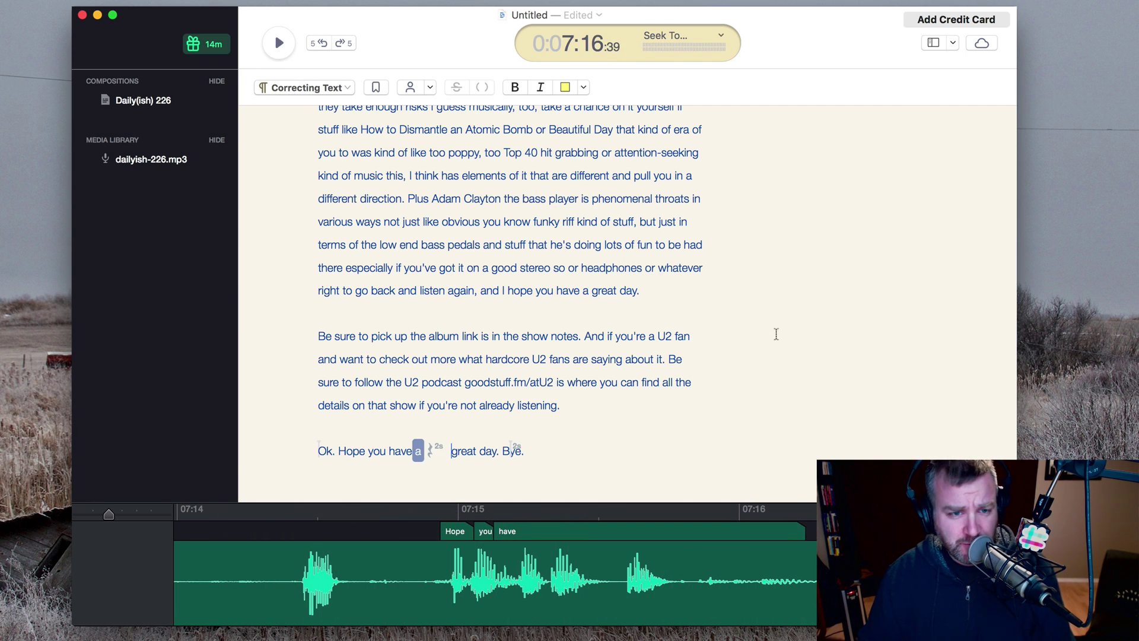
- Review the corrected transcript back to its title and switch the editor to Edit Audio mode
{"action": "scroll", "coordinate": [714, 328], "scroll_direction": "up", "scroll_amount": 20}
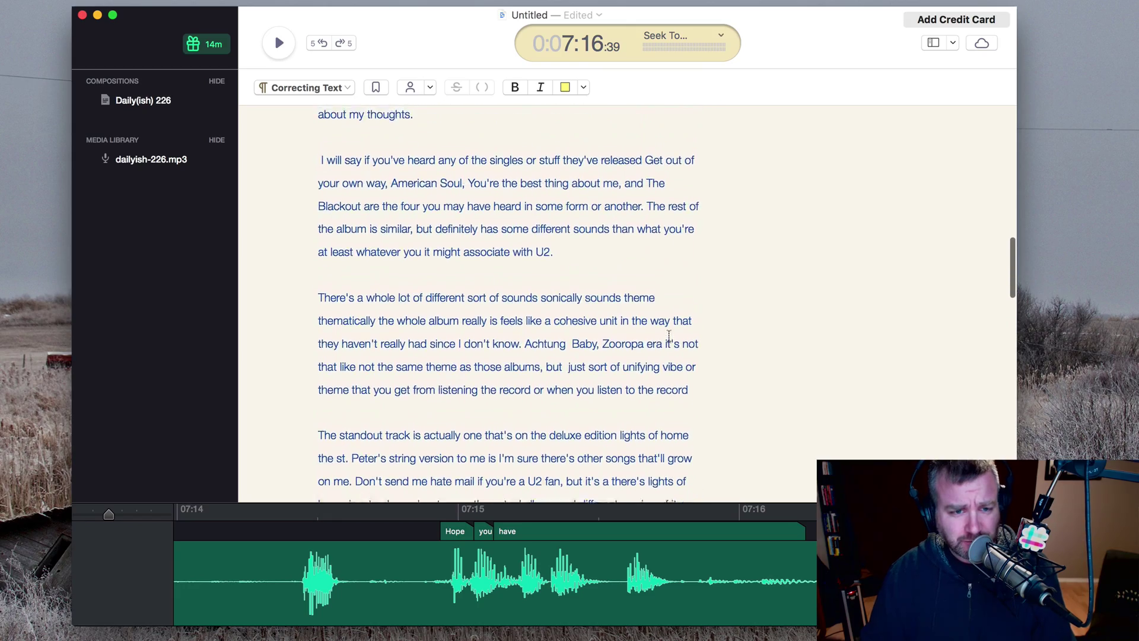
{"action": "scroll", "coordinate": [668, 336], "scroll_direction": "up", "scroll_amount": 3}
{"action": "scroll", "coordinate": [668, 336], "scroll_direction": "down", "scroll_amount": 15}
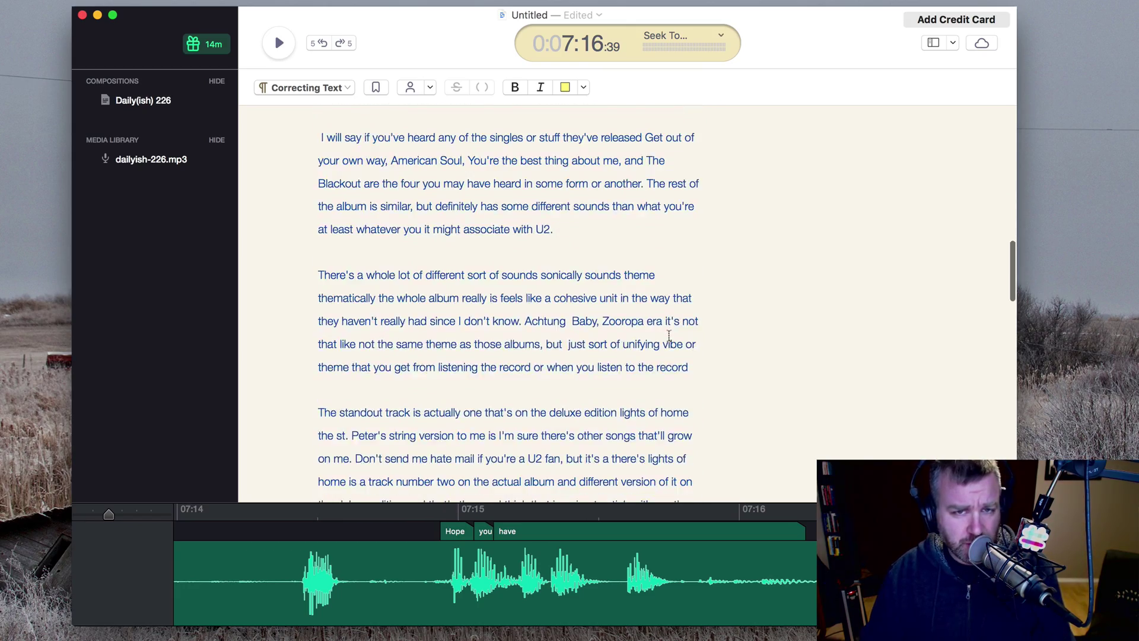
{"action": "scroll", "coordinate": [668, 335], "scroll_direction": "down", "scroll_amount": 10}
{"action": "scroll", "coordinate": [653, 336], "scroll_direction": "up", "scroll_amount": 1}
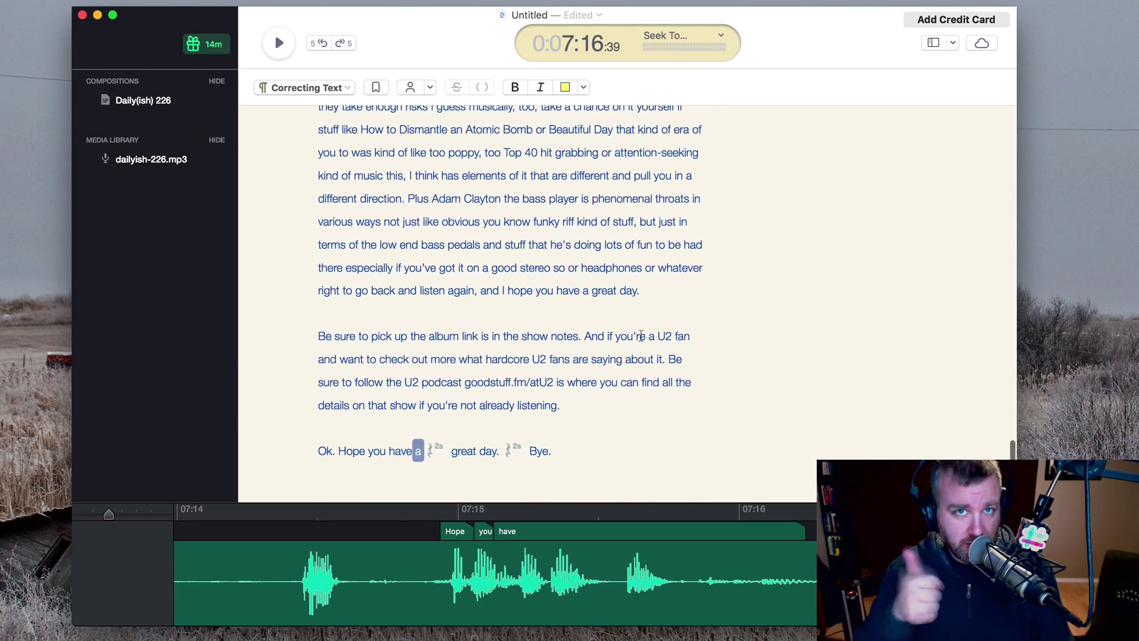
{"action": "scroll", "coordinate": [641, 337], "scroll_direction": "up", "scroll_amount": 15}
{"action": "scroll", "coordinate": [641, 337], "scroll_direction": "up", "scroll_amount": 20}
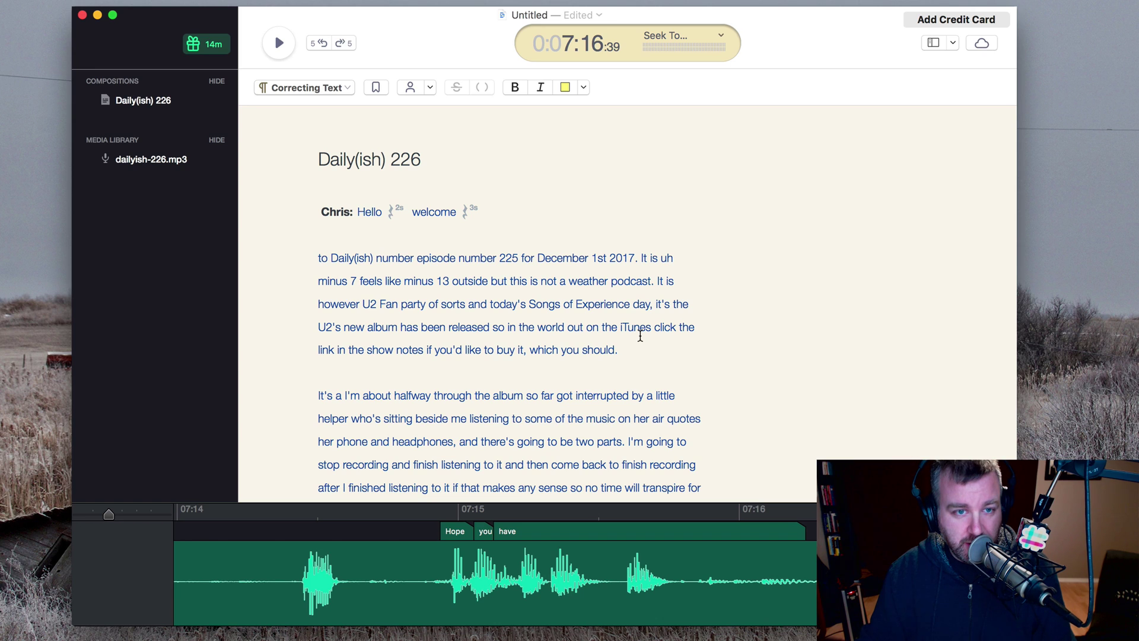
{"action": "left_click", "coordinate": [339, 91]}
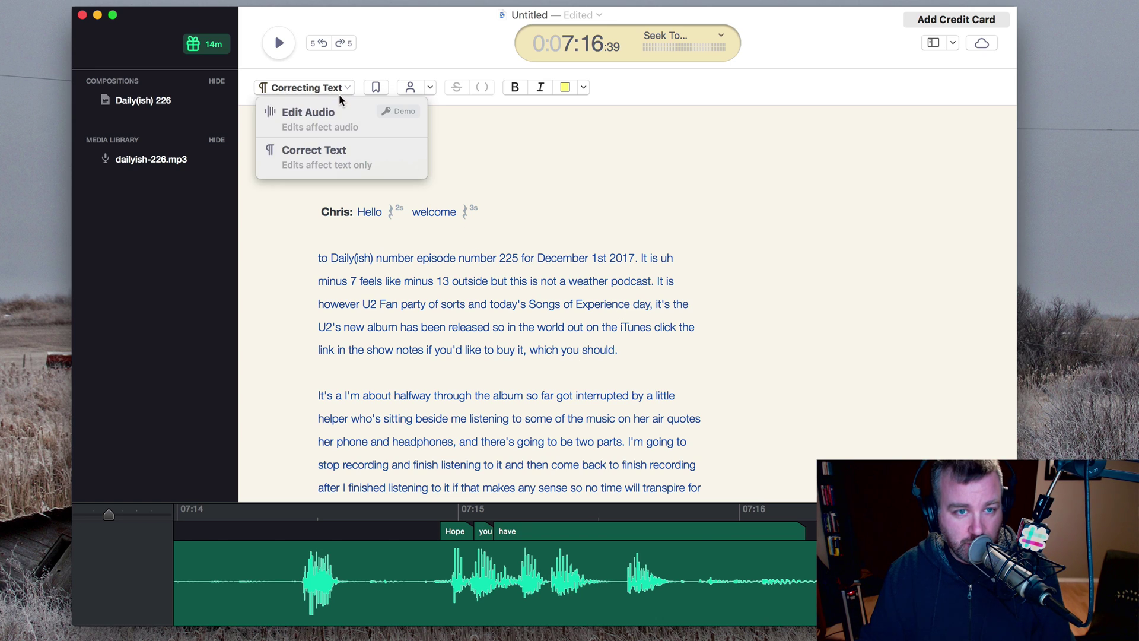
{"action": "left_click", "coordinate": [332, 120]}
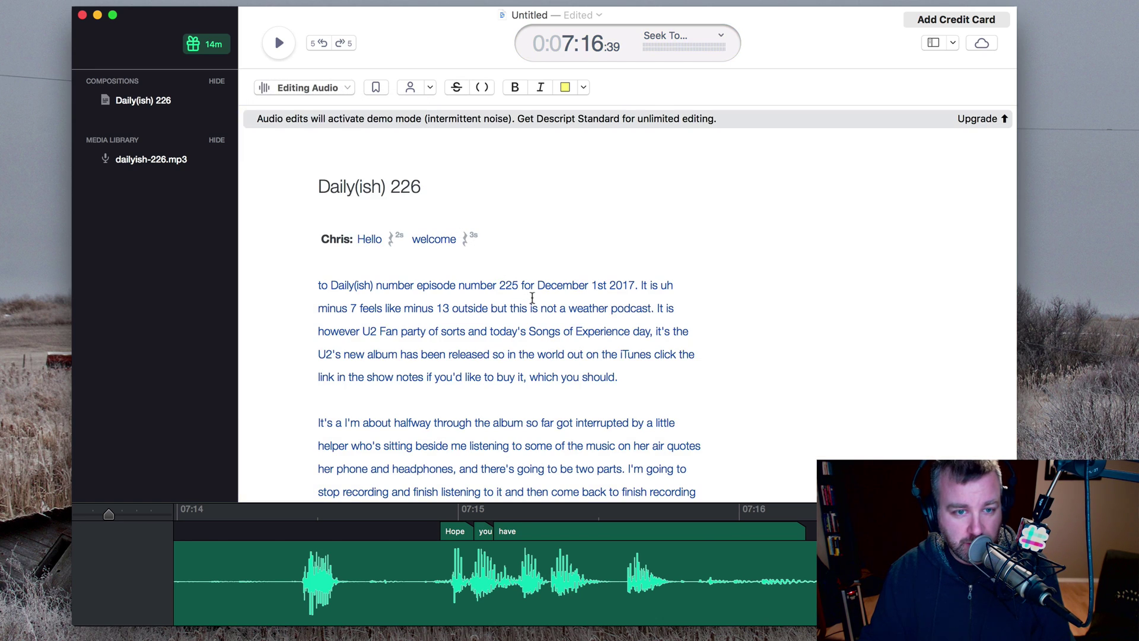
- Play the "Alright. I'll be back after I finished listening" paragraph to check its audio
{"action": "scroll", "coordinate": [540, 345], "scroll_direction": "down", "scroll_amount": 1}
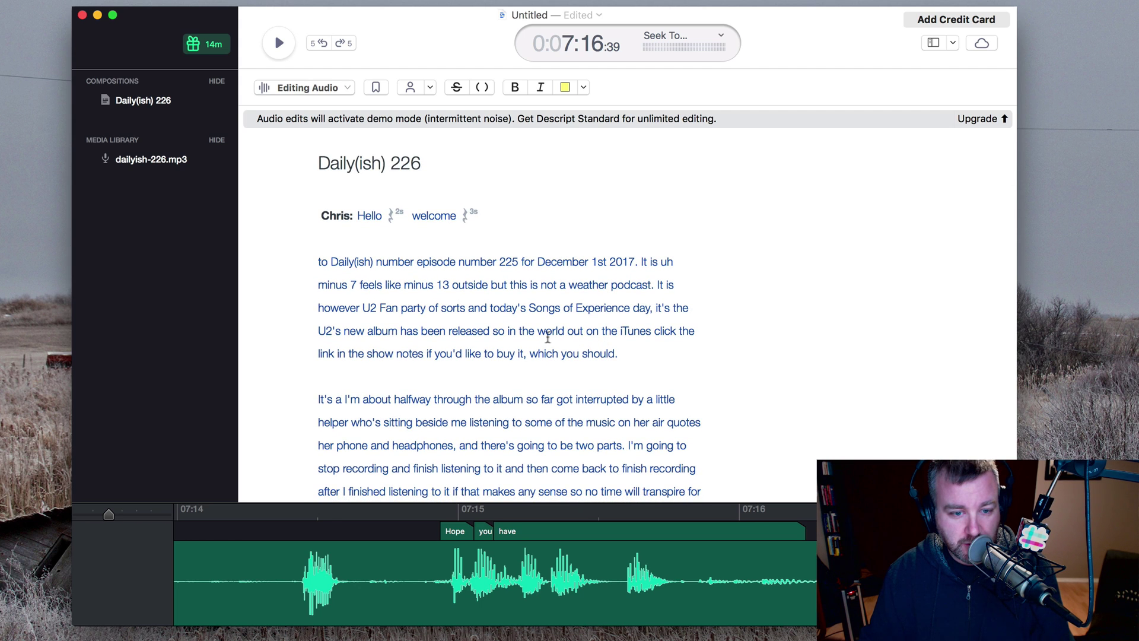
{"action": "double_click", "coordinate": [478, 307]}
{"action": "key", "text": "Down"}
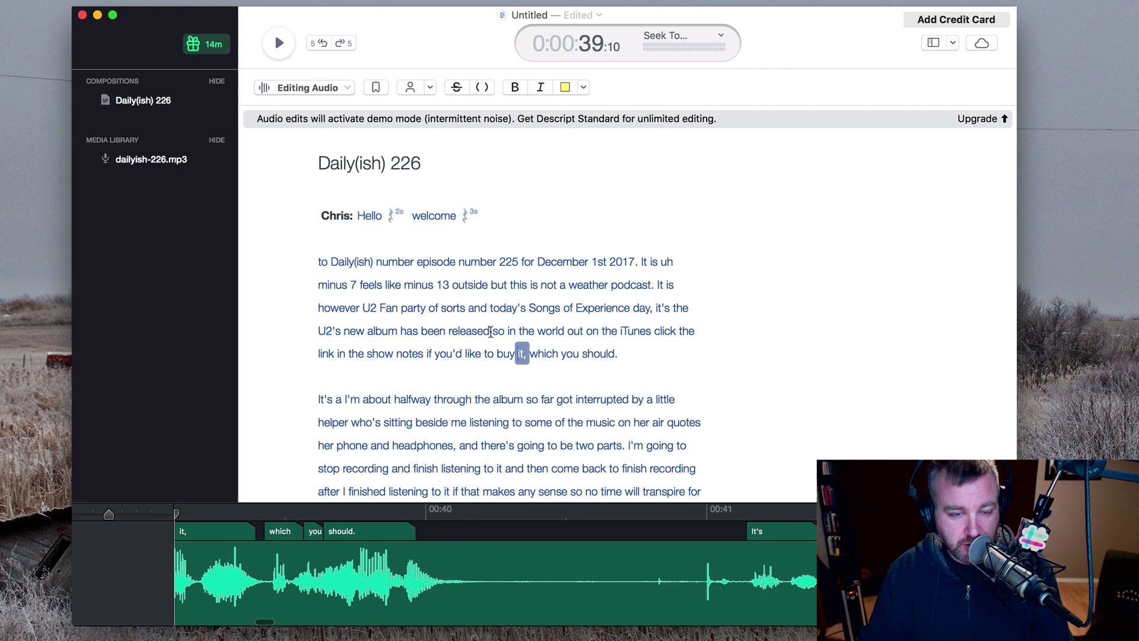
{"action": "scroll", "coordinate": [509, 369], "scroll_direction": "down", "scroll_amount": 1}
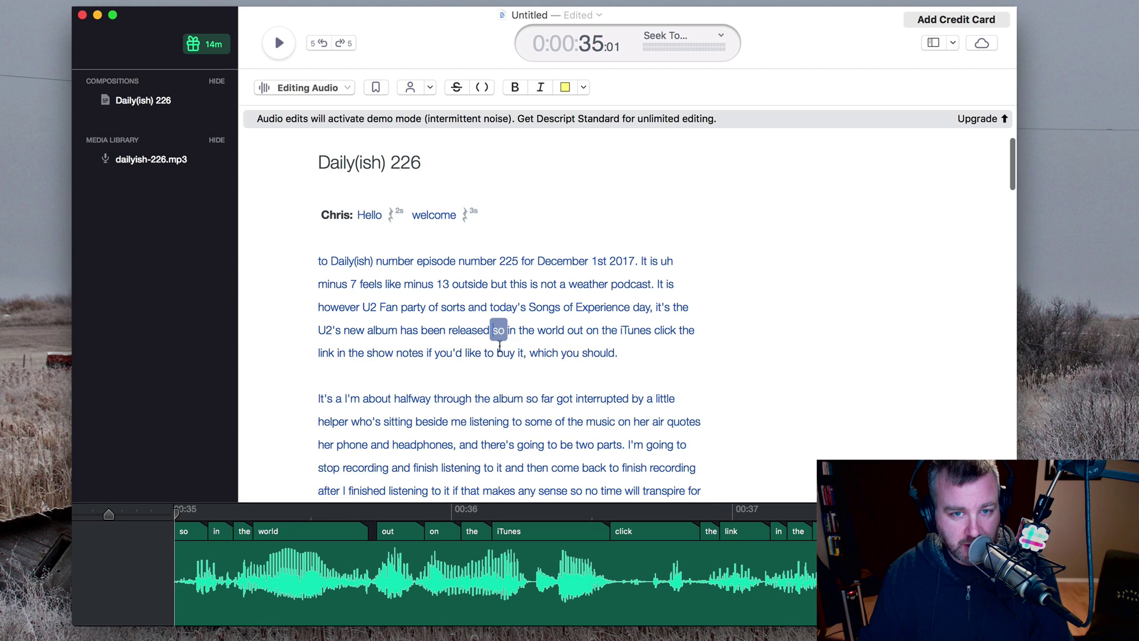
{"action": "scroll", "coordinate": [499, 330], "scroll_direction": "down", "scroll_amount": 3}
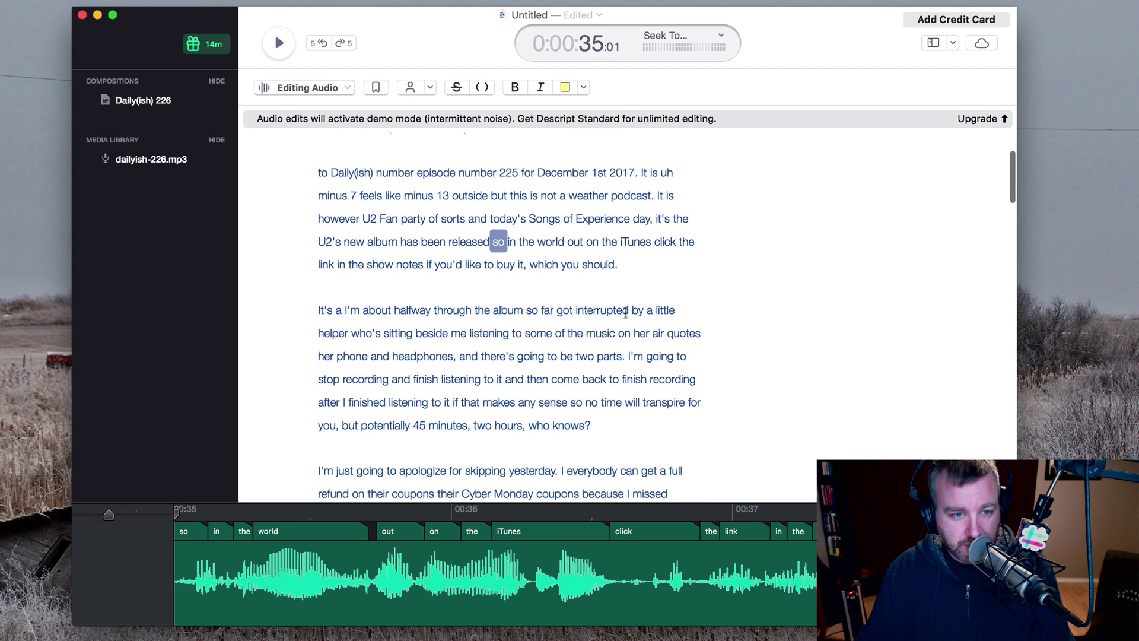
{"action": "scroll", "coordinate": [628, 308], "scroll_direction": "down", "scroll_amount": 10}
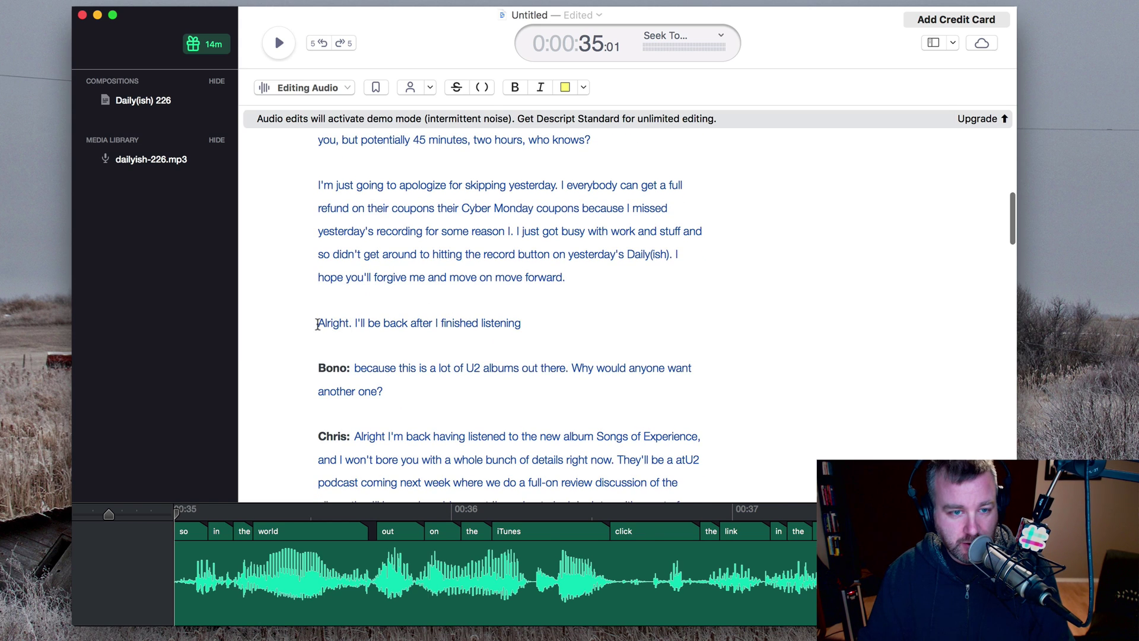
{"action": "double_click", "coordinate": [319, 324]}
{"action": "key", "text": "BackSpace"}
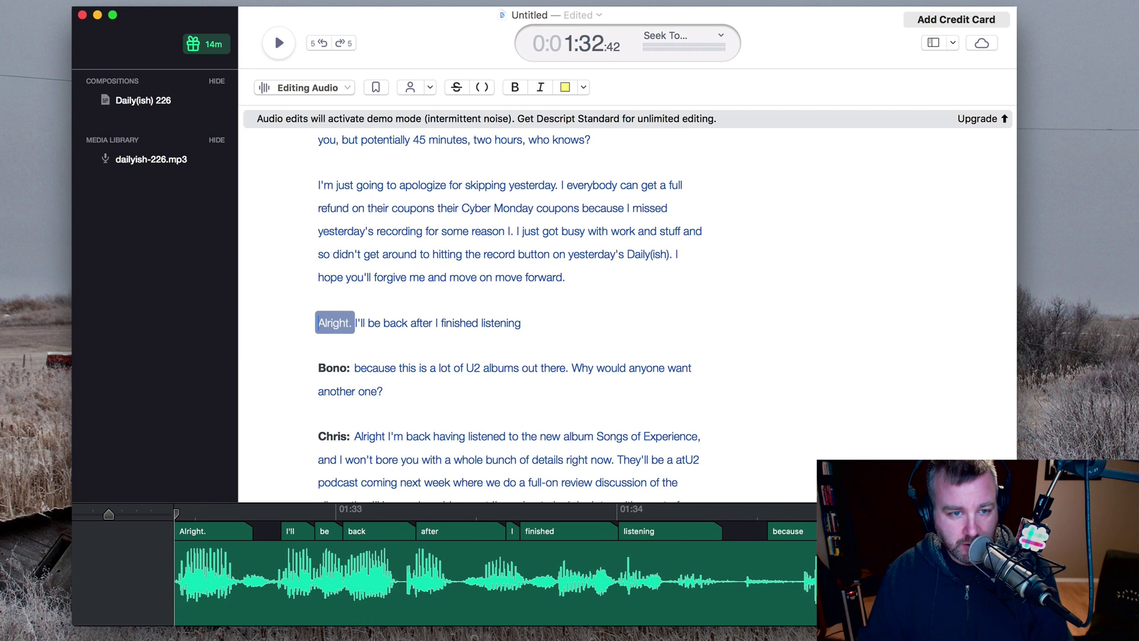
{"action": "left_click", "coordinate": [277, 42]}
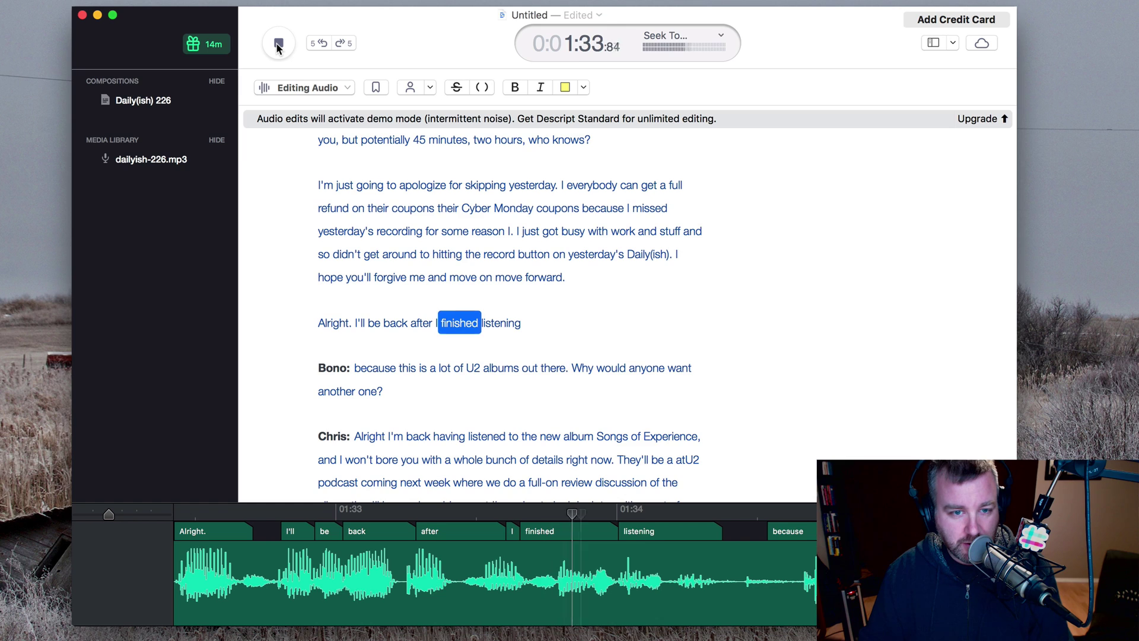
{"action": "left_click", "coordinate": [278, 44]}
- Move the "Alright. I'll be back after I finished listening" paragraph to directly after "two hours, who knows?"
{"action": "left_click_drag", "start_coordinate": [321, 320], "coordinate": [528, 319]}
{"action": "double_click", "coordinate": [492, 320]}
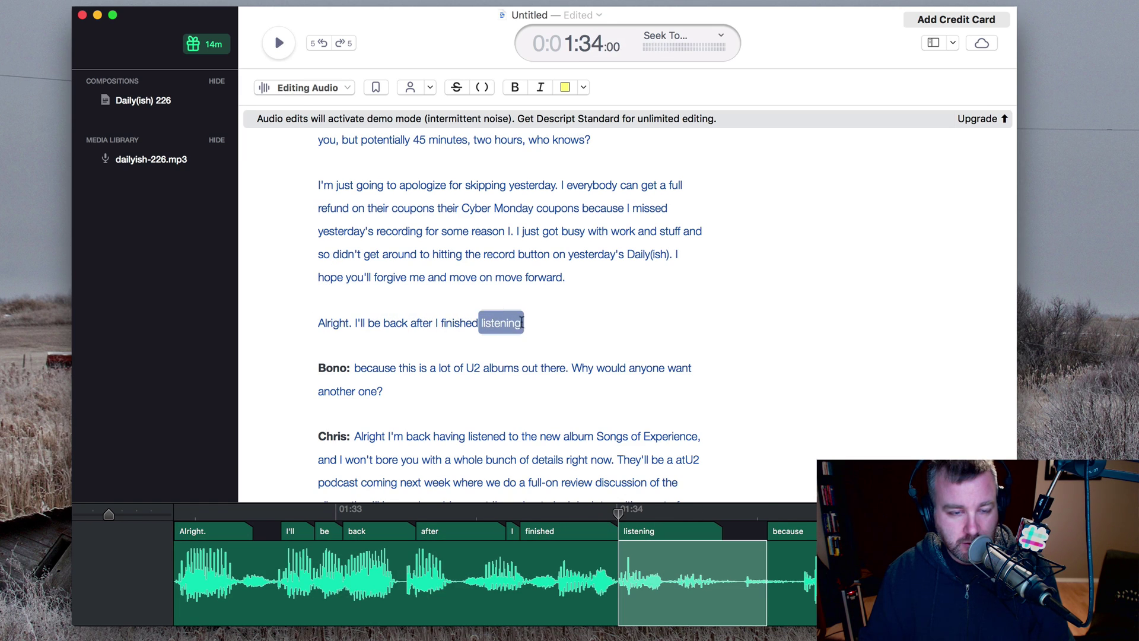
{"action": "left_click", "coordinate": [522, 323]}
{"action": "left_click_drag", "start_coordinate": [315, 326], "coordinate": [529, 321]}
{"action": "key", "text": "super+c"}
{"action": "key", "text": "BackSpace"}
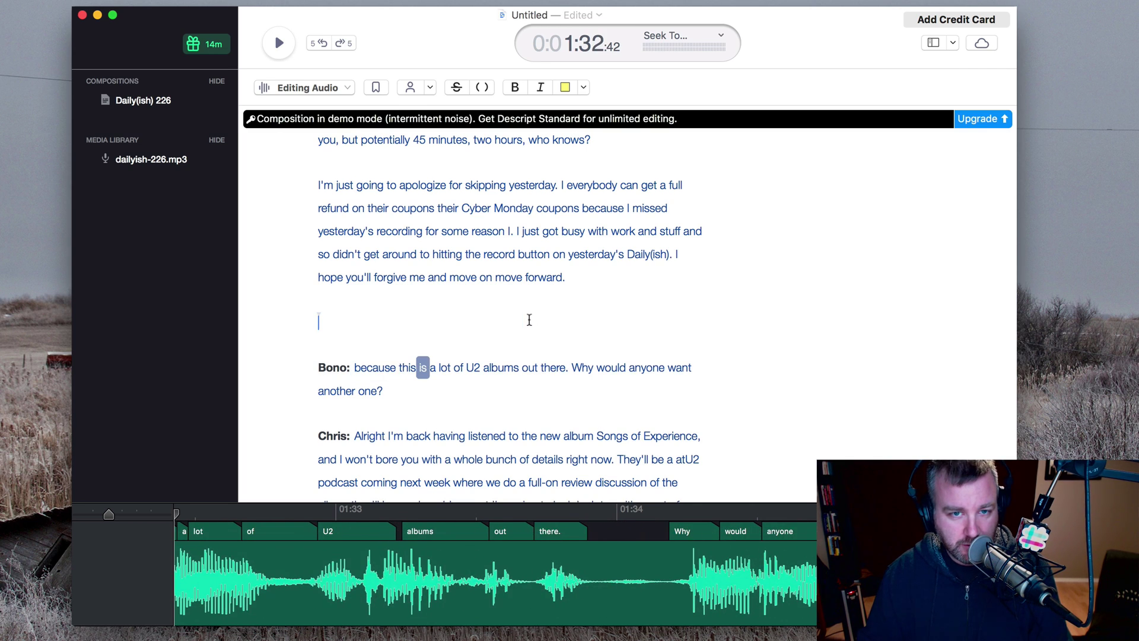
{"action": "left_click", "coordinate": [399, 159]}
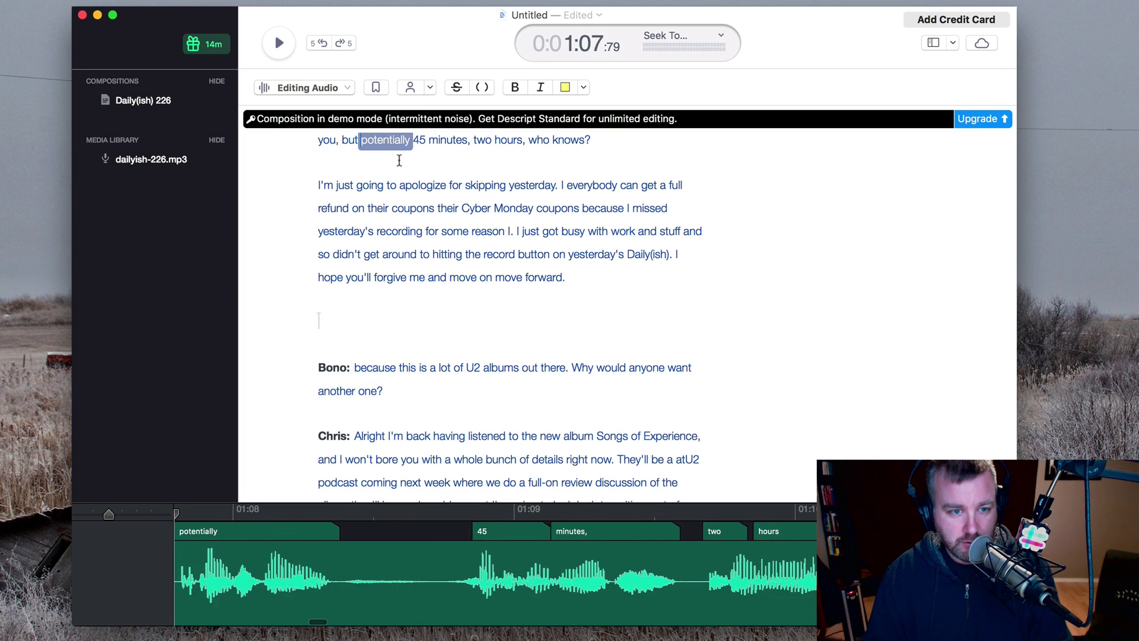
{"action": "left_click", "coordinate": [610, 141]}
{"action": "key", "text": "Return"}
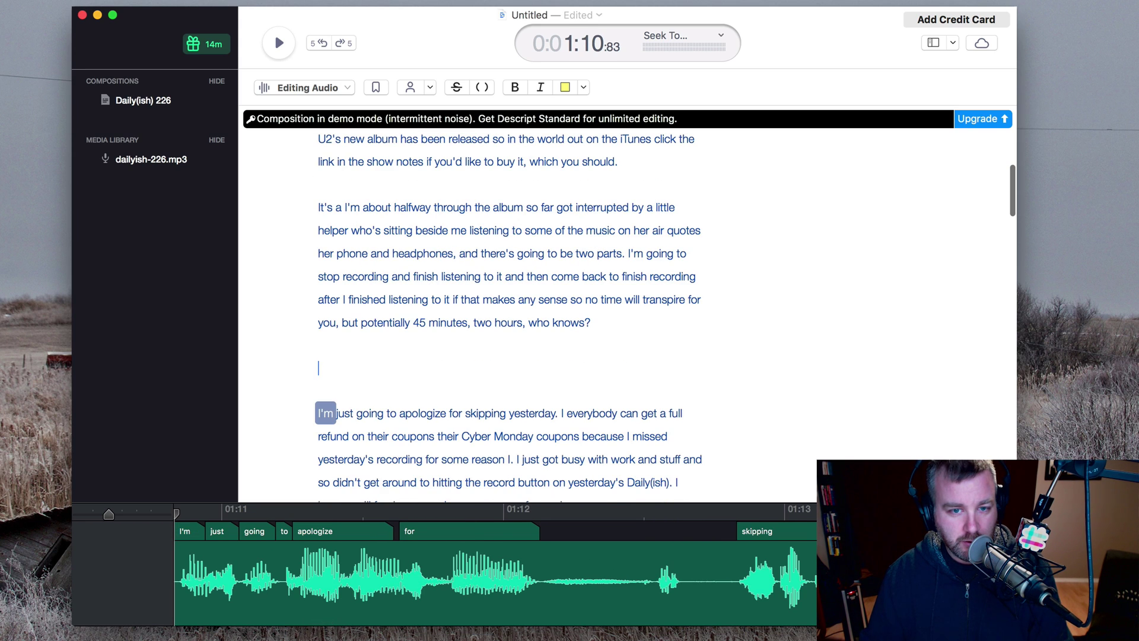
{"action": "key", "text": "super+v"}
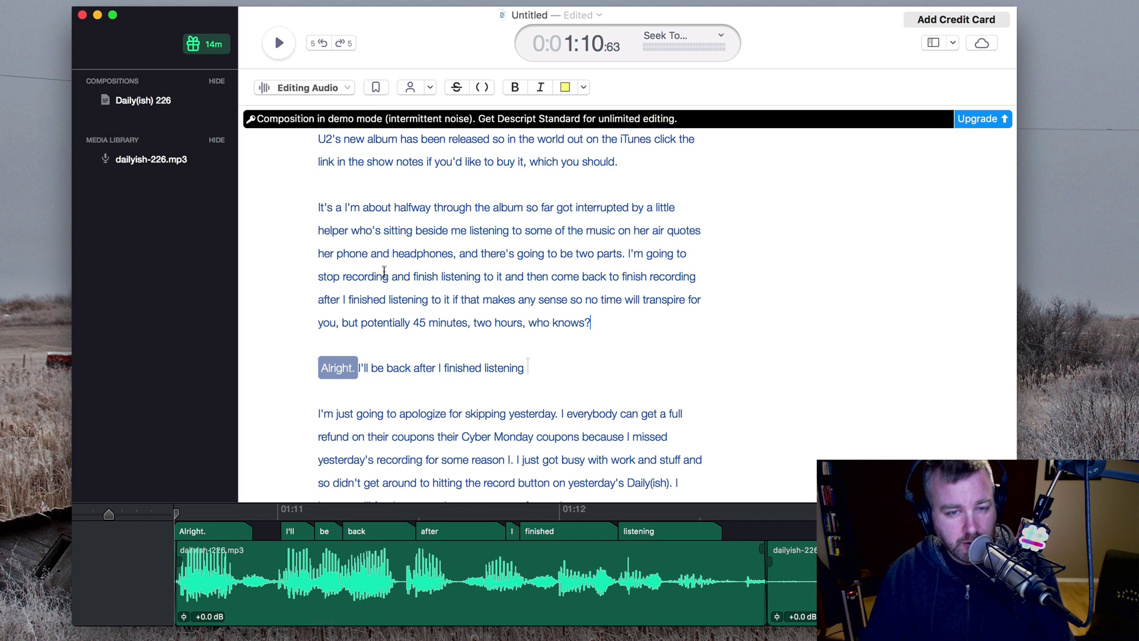
- Play the audio from "after I finished listening to it" through the relocated "Alright" paragraph
{"action": "left_click", "coordinate": [389, 296]}
{"action": "left_click", "coordinate": [279, 49]}
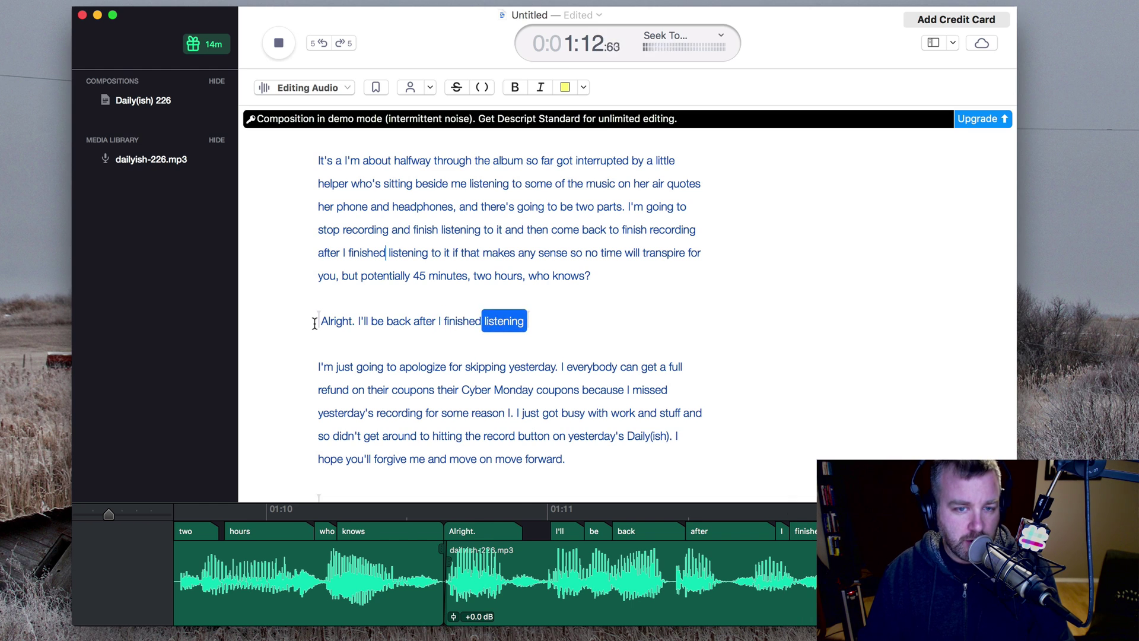
{"action": "left_click", "coordinate": [278, 45]}
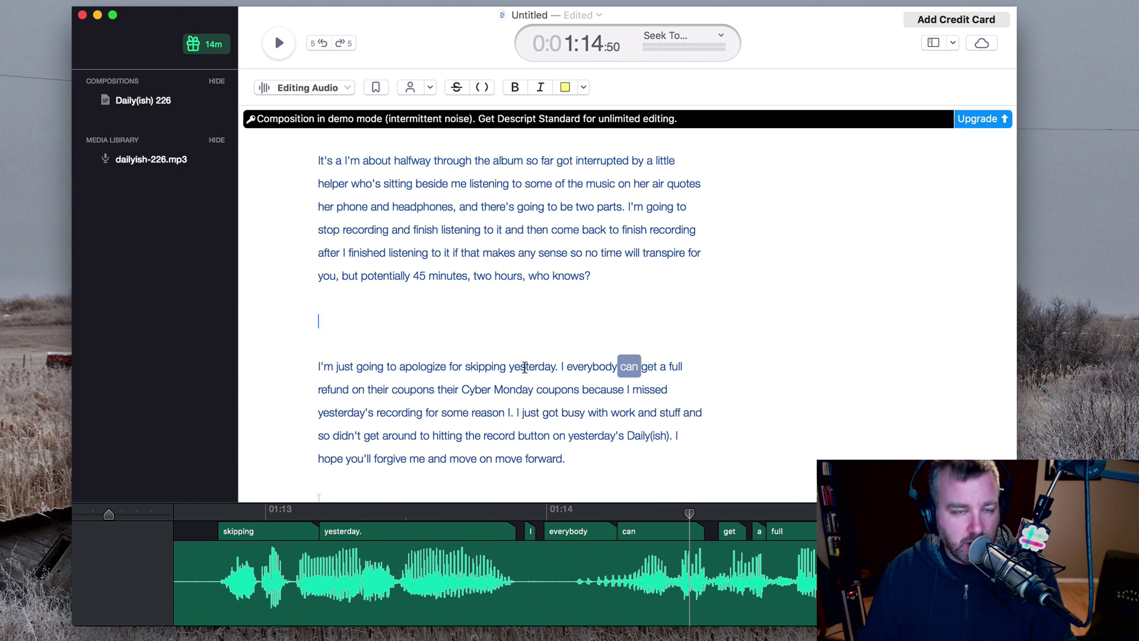
- Undo the relocation of the "Alright. I'll be back after I finished listening" paragraph
{"action": "key", "text": "BackSpace"}
{"action": "key", "text": "super+z"}
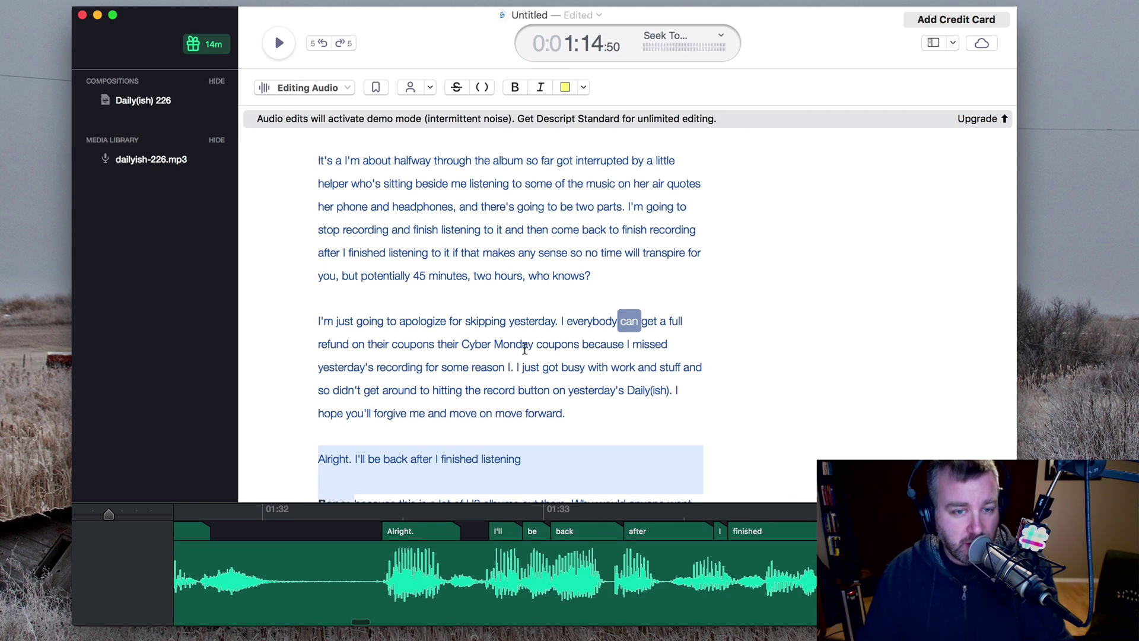
{"action": "scroll", "coordinate": [542, 356], "scroll_direction": "down", "scroll_amount": 5}
- Skim the album review paragraphs and switch the editor back to Correct Text mode
{"action": "left_click", "coordinate": [561, 380]}
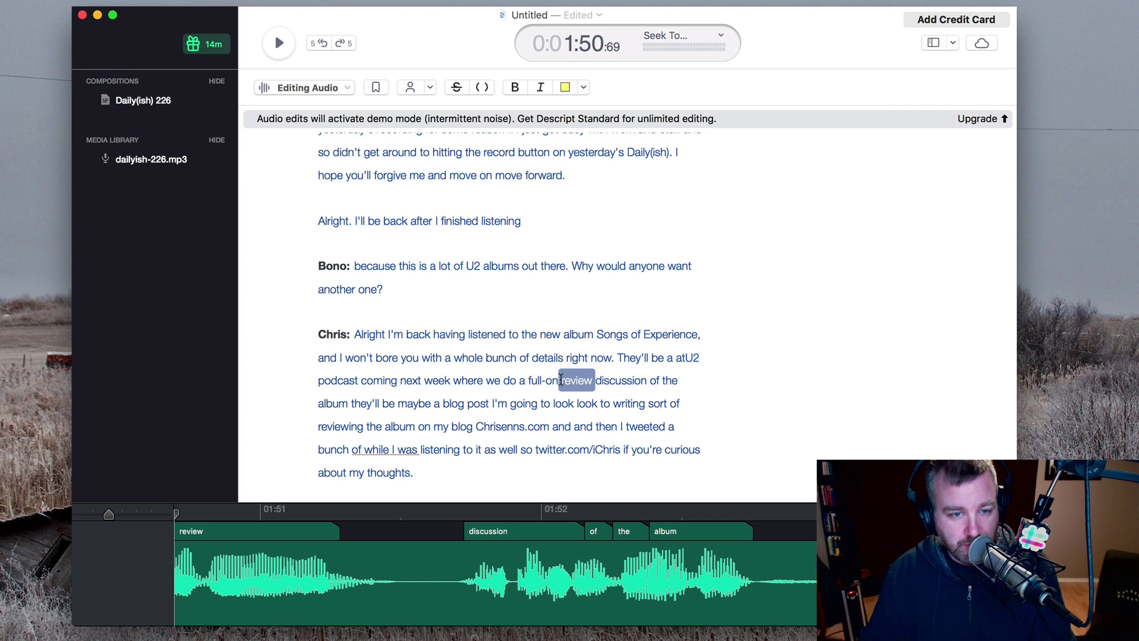
{"action": "scroll", "coordinate": [558, 381], "scroll_direction": "down", "scroll_amount": 5}
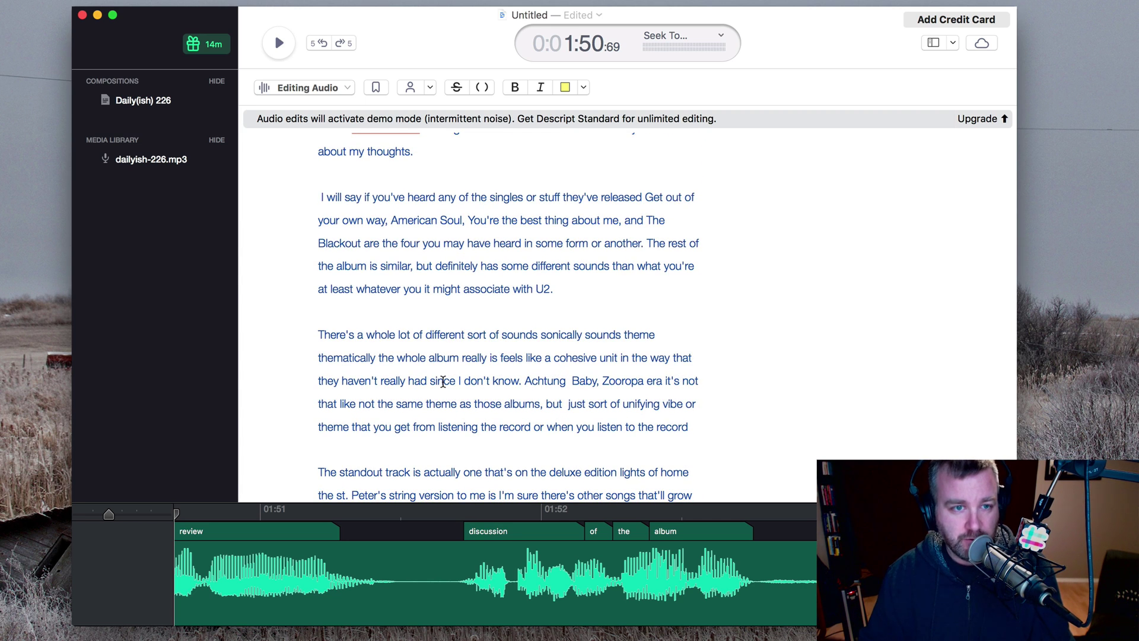
{"action": "scroll", "coordinate": [442, 380], "scroll_direction": "down", "scroll_amount": 3}
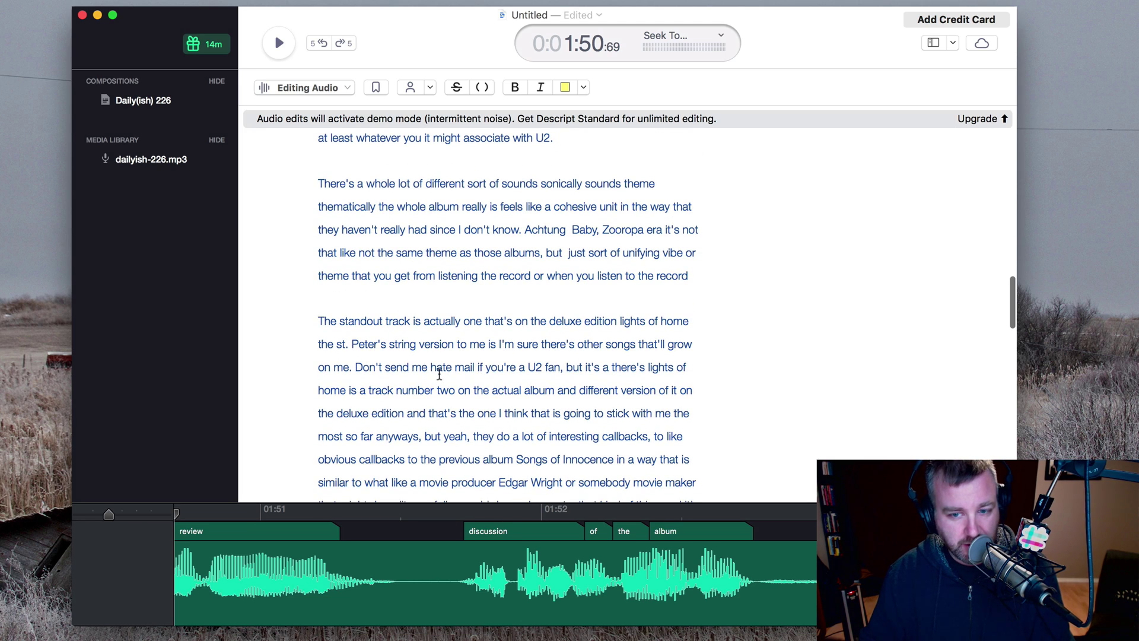
{"action": "scroll", "coordinate": [440, 374], "scroll_direction": "down", "scroll_amount": 1}
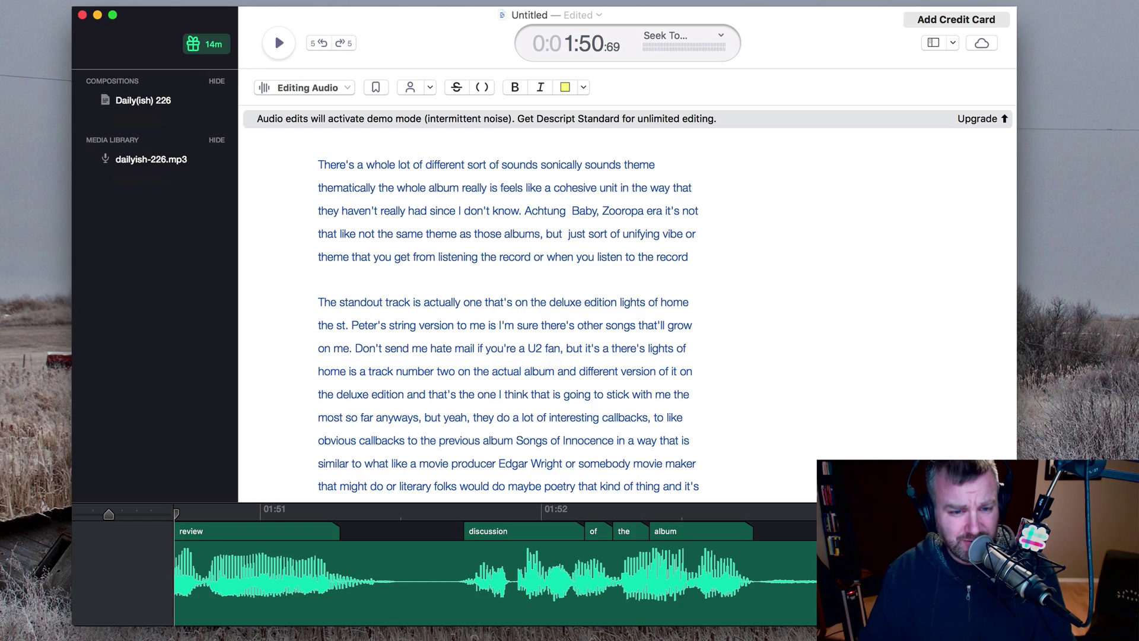
{"action": "scroll", "coordinate": [446, 228], "scroll_direction": "down", "scroll_amount": 5}
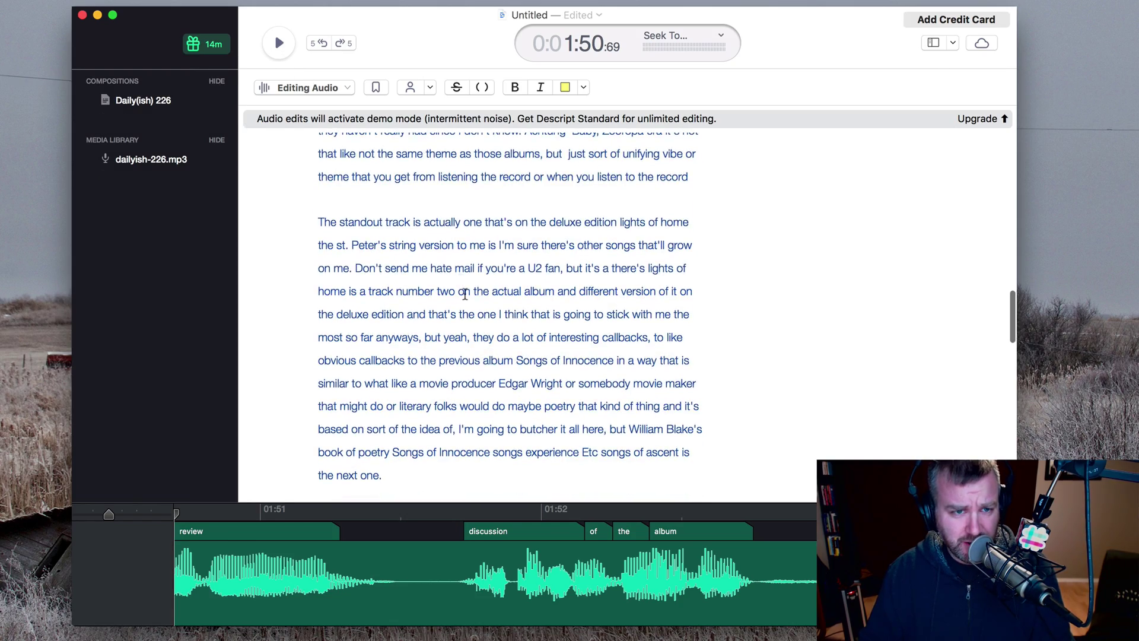
{"action": "scroll", "coordinate": [471, 348], "scroll_direction": "up", "scroll_amount": 15}
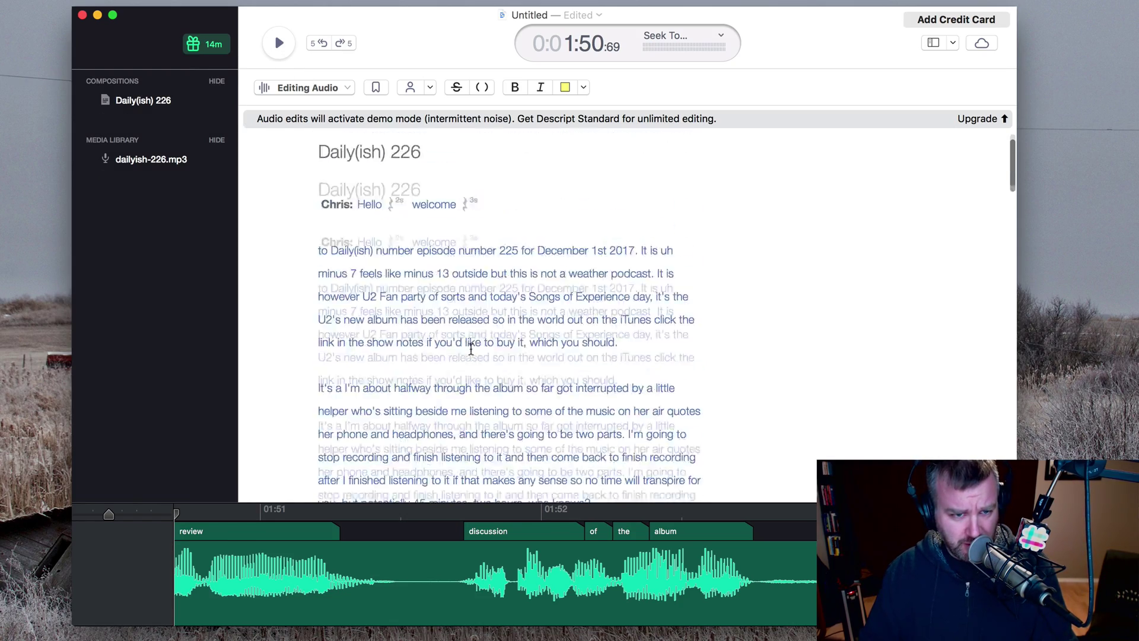
{"action": "left_click", "coordinate": [327, 85]}
{"action": "left_click", "coordinate": [359, 158]}
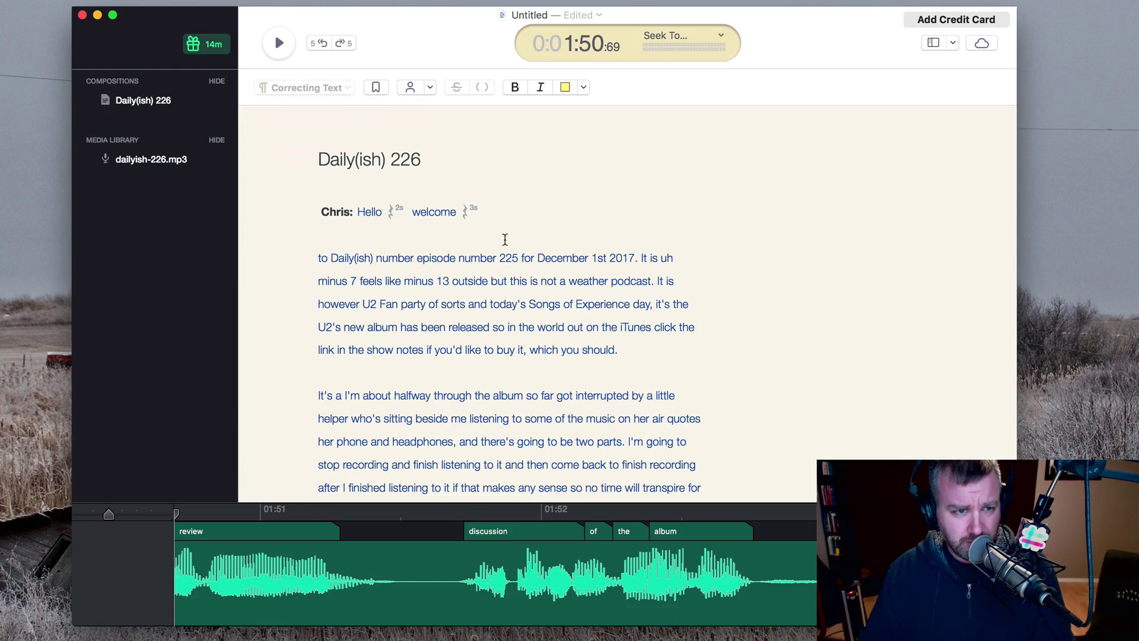
{"action": "left_click", "coordinate": [478, 304]}
{"action": "scroll", "coordinate": [479, 296], "scroll_direction": "down", "scroll_amount": 20}
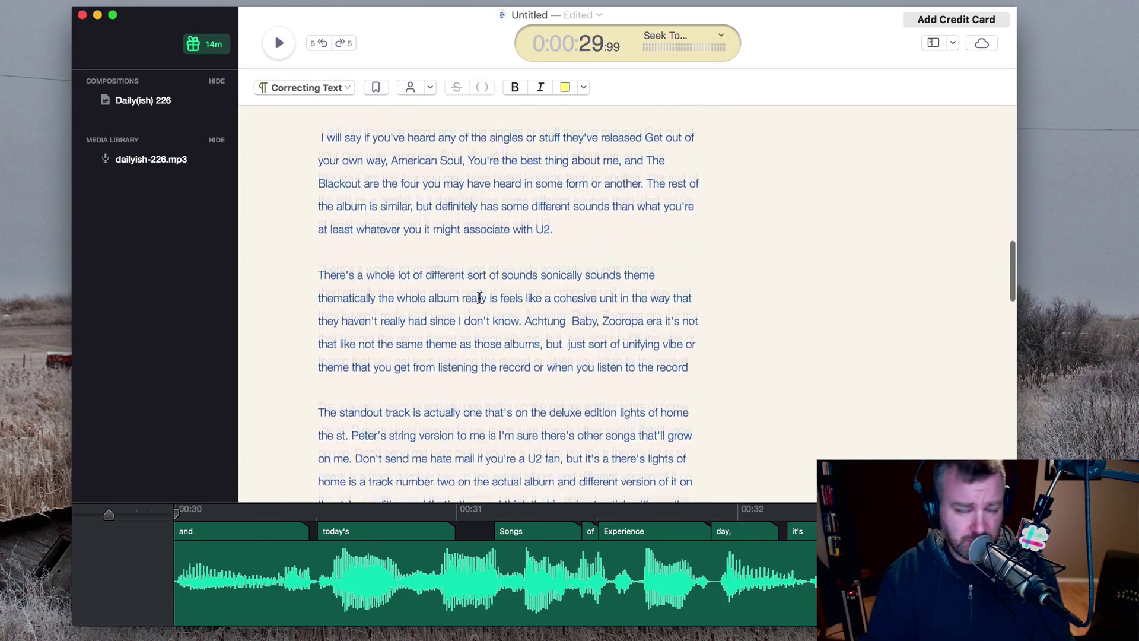
{"action": "scroll", "coordinate": [479, 297], "scroll_direction": "up", "scroll_amount": 15}
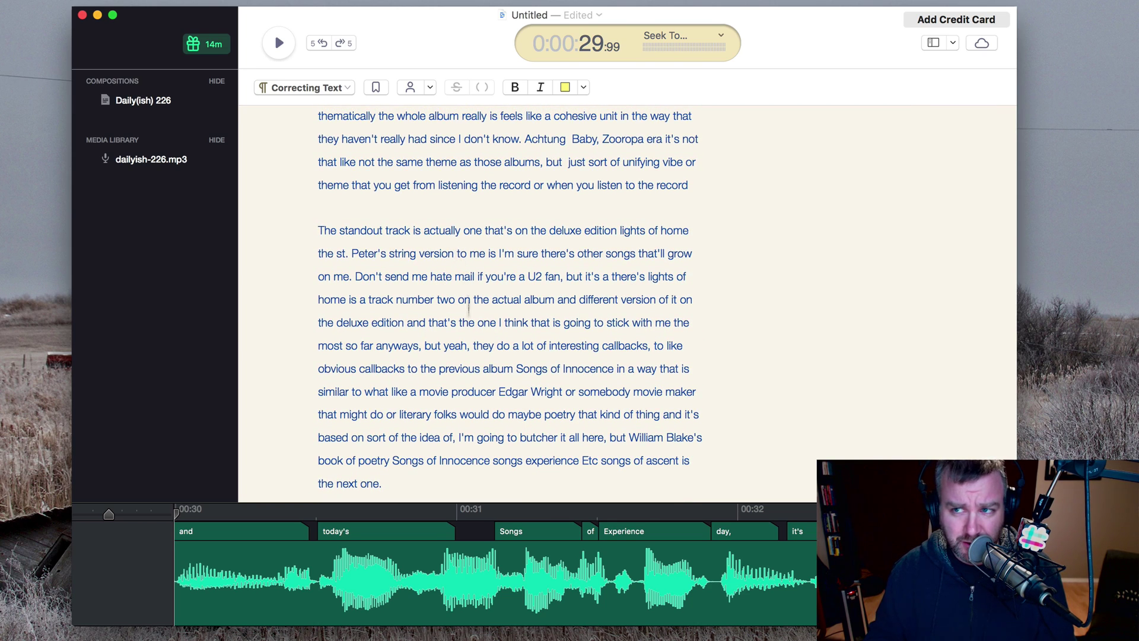
{"action": "scroll", "coordinate": [468, 302], "scroll_direction": "up", "scroll_amount": 5}
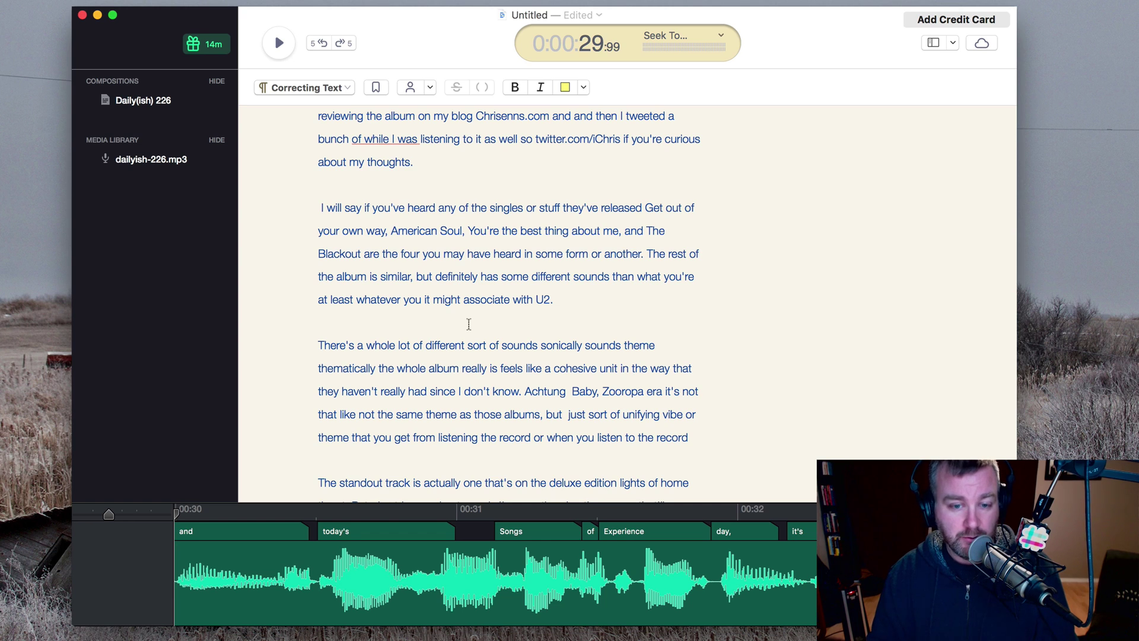
{"action": "scroll", "coordinate": [469, 323], "scroll_direction": "down", "scroll_amount": 10}
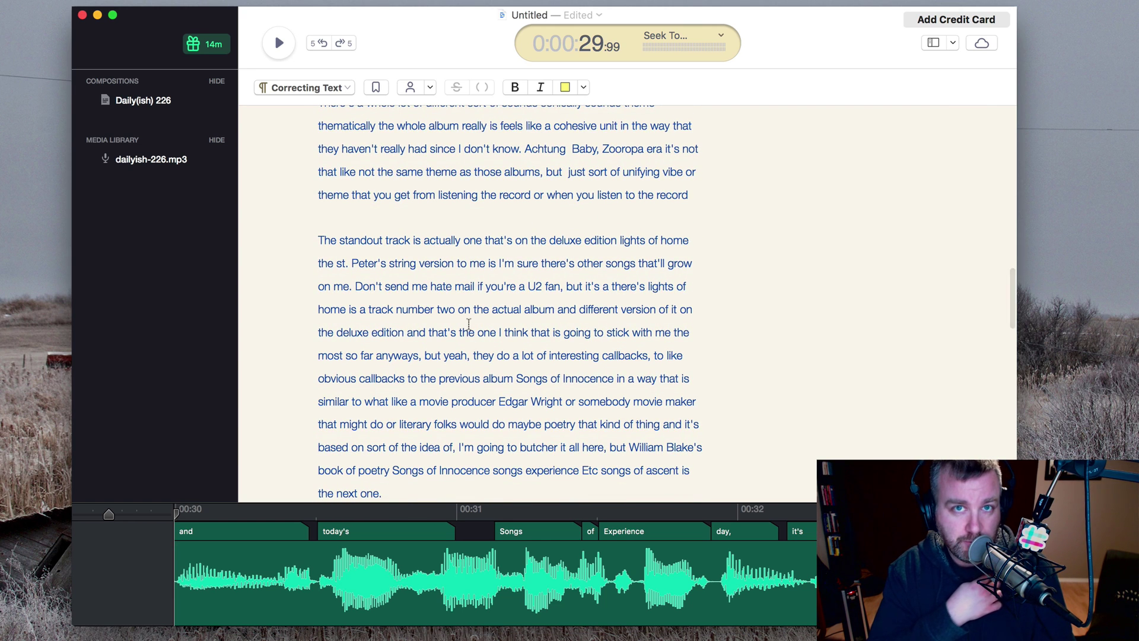